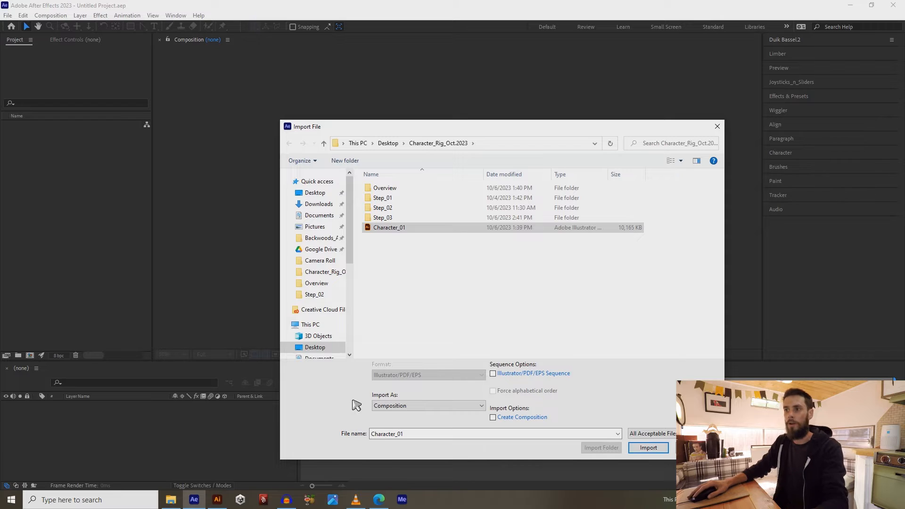
Import the Character_01 Illustrator file as a composition
click(637, 446)
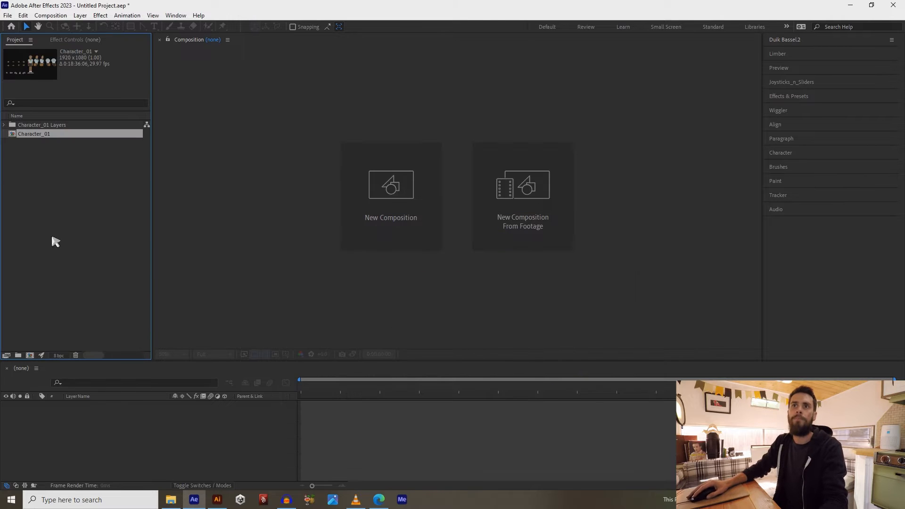
click(28, 141)
click(30, 135)
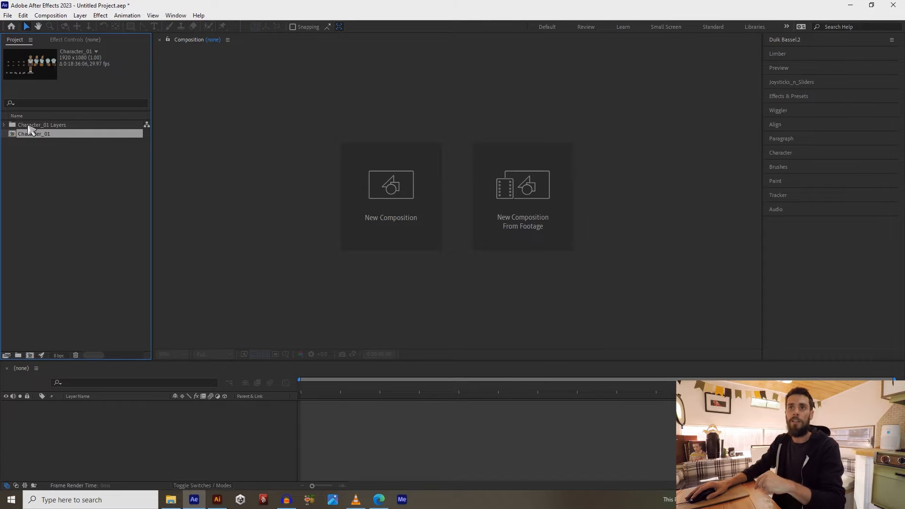
Check the contents of the Character_01 Layers folder and open the Character_01 composition with its whole frame in view
click(29, 125)
click(4, 125)
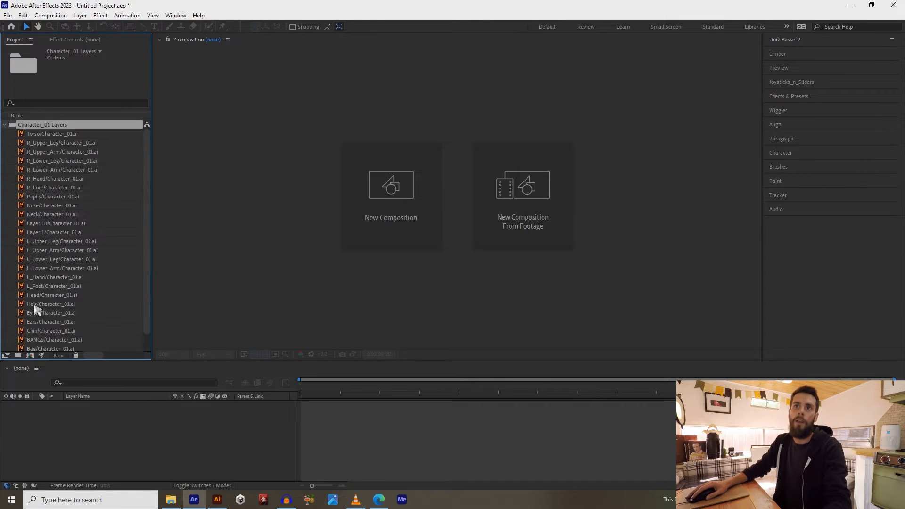
click(4, 125)
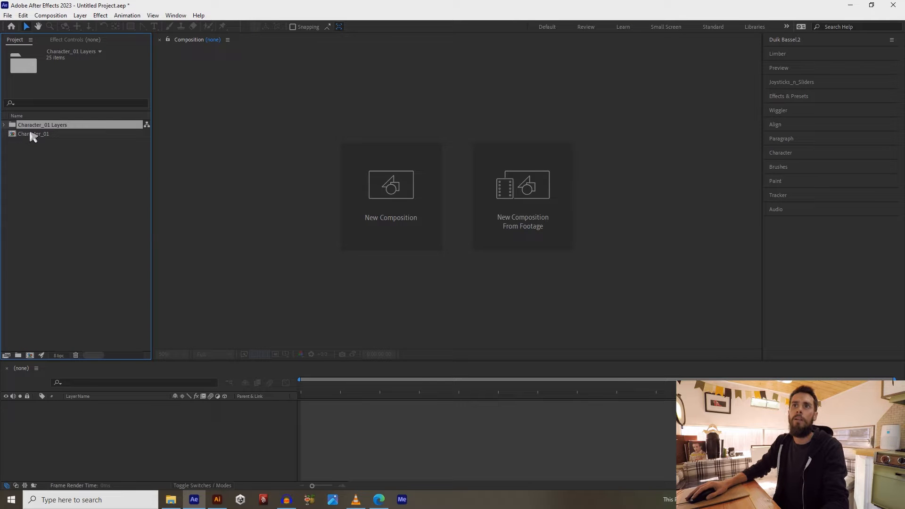
double_click(31, 134)
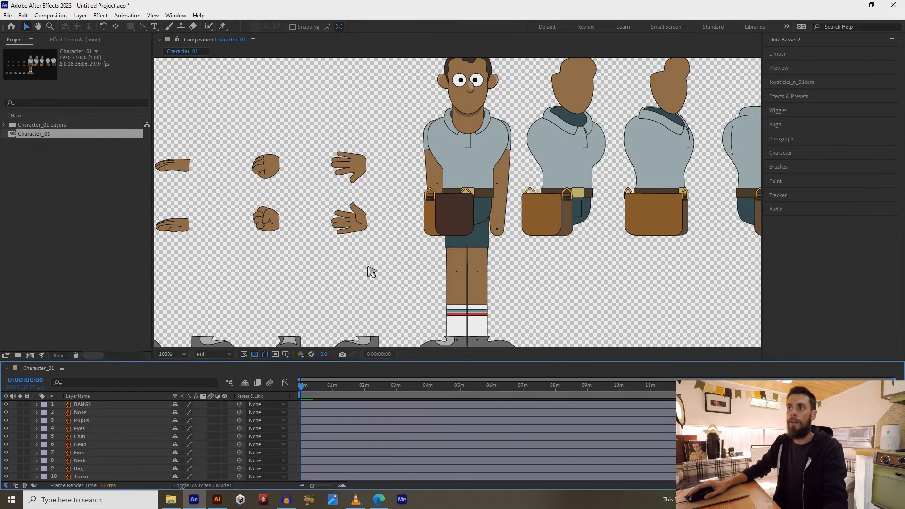
scroll(372, 271, down, 1)
drag(378, 270, 375, 267)
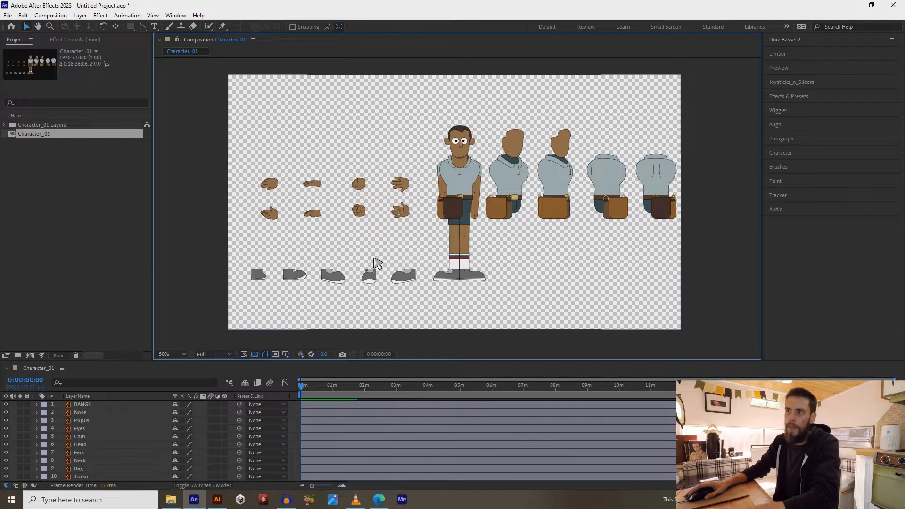
Set the duration of the Character_01 composition to 0:01:00:00
key(ctrl+k)
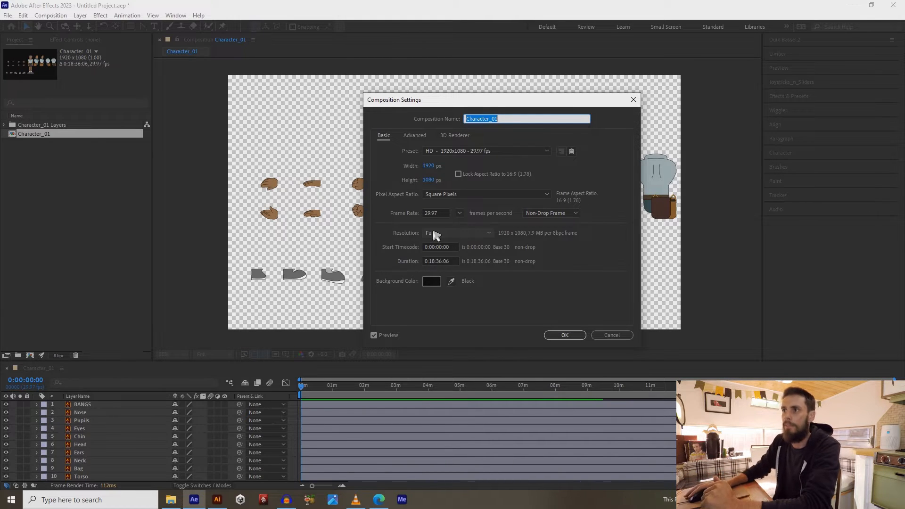
click(431, 262)
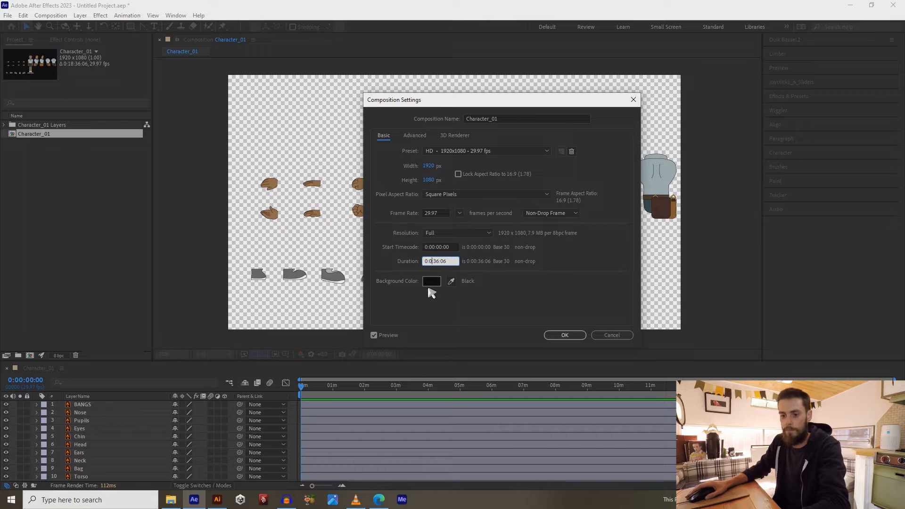
double_click(437, 261)
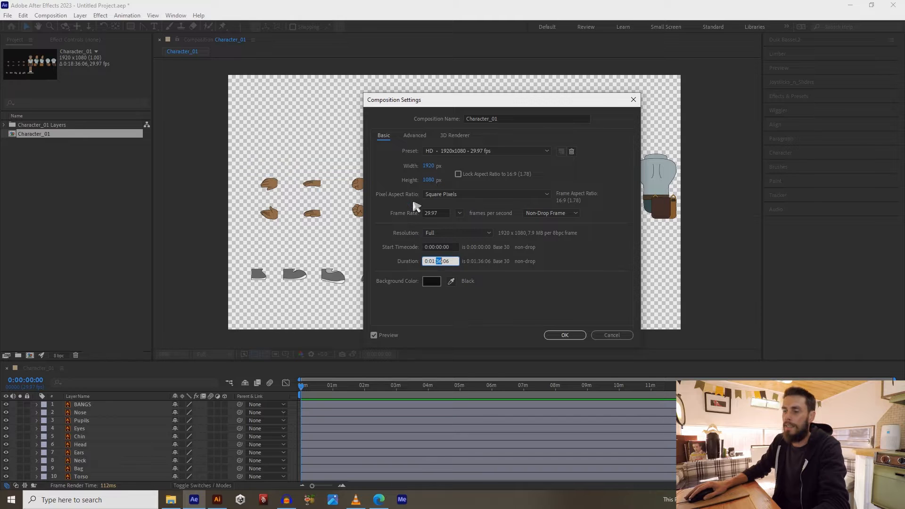
text(00)
double_click(444, 260)
text(00)
click(561, 335)
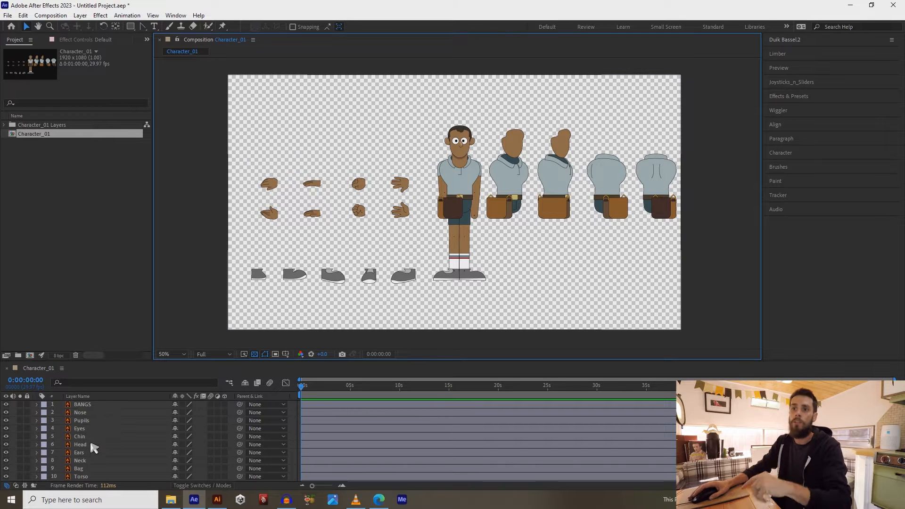
Pre-compose the Neck, Bag and Torso layers into a new composition named Torso
scroll(98, 448, down, 2)
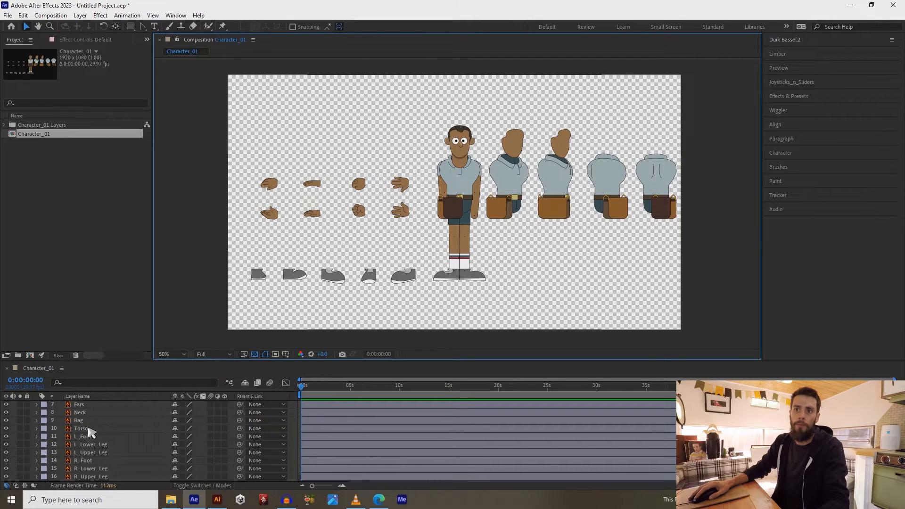
click(89, 429)
scroll(88, 438, up, 1)
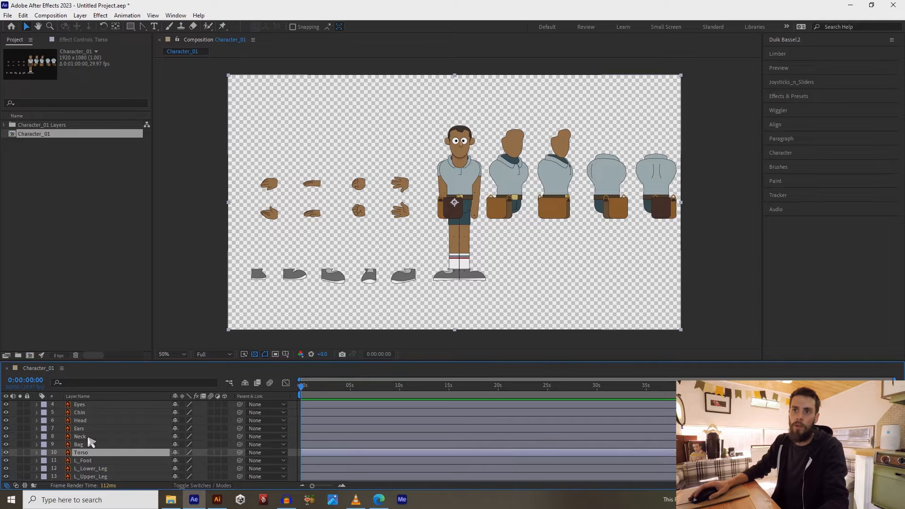
ctrl+click(86, 437)
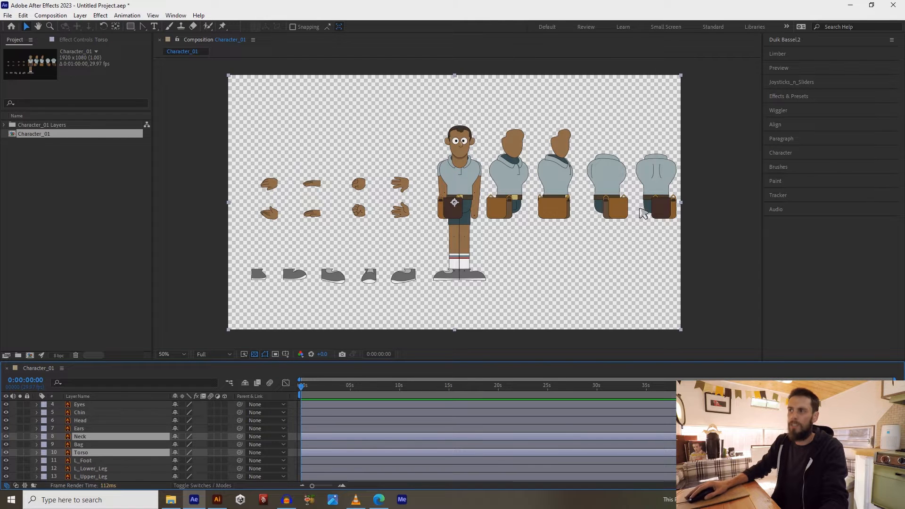
ctrl+click(82, 444)
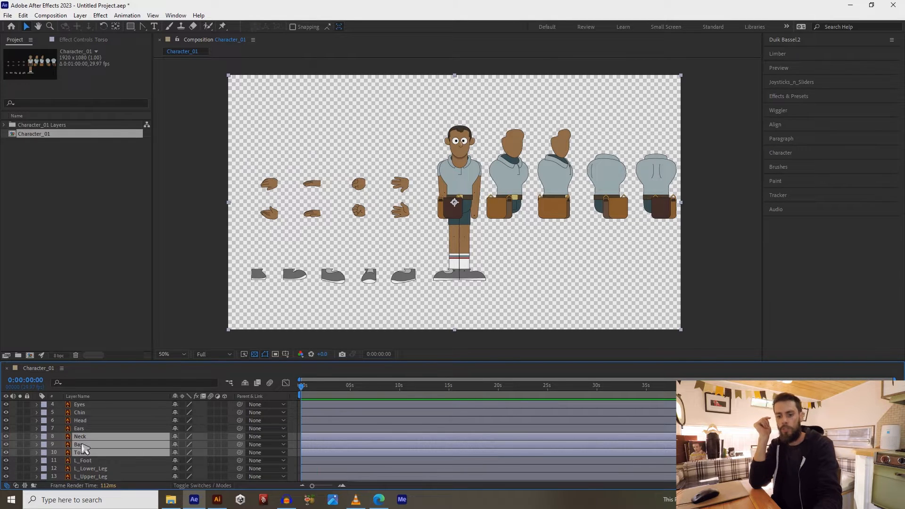
key(ctrl+shift+c)
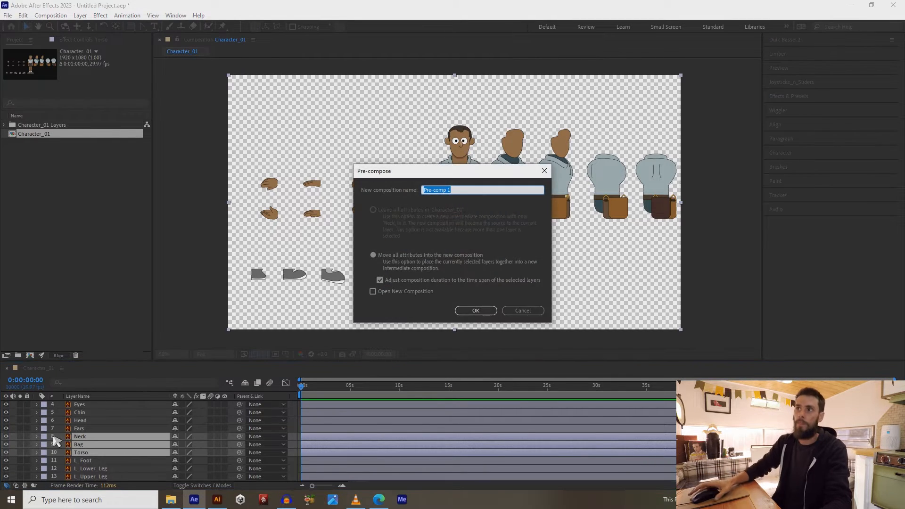
drag(404, 170, 432, 167)
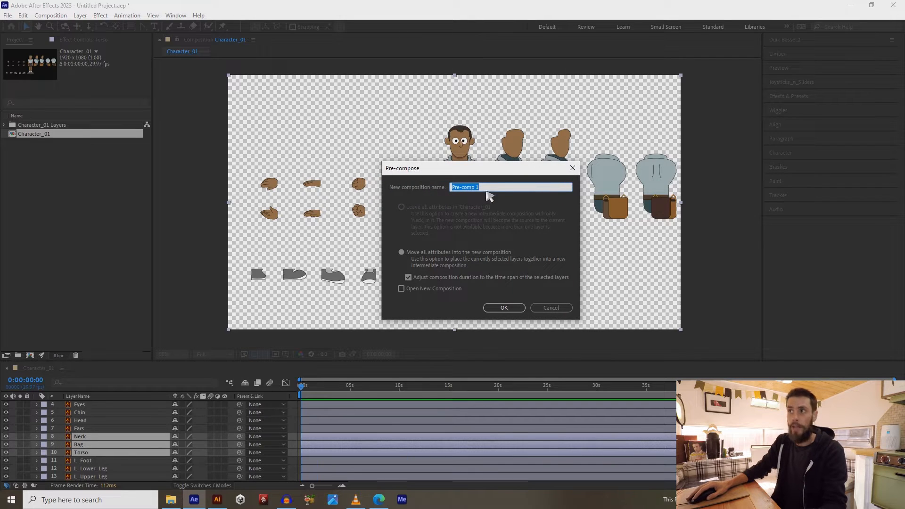
text(Torso)
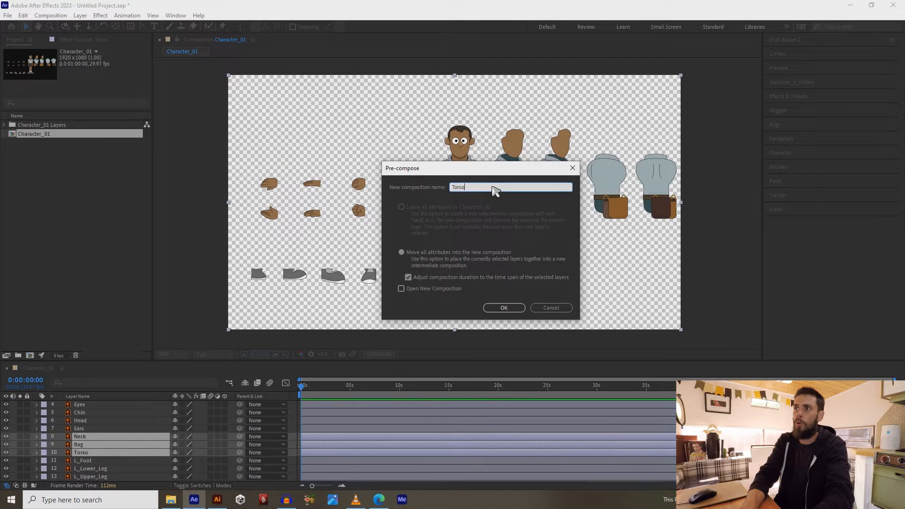
key(Return)
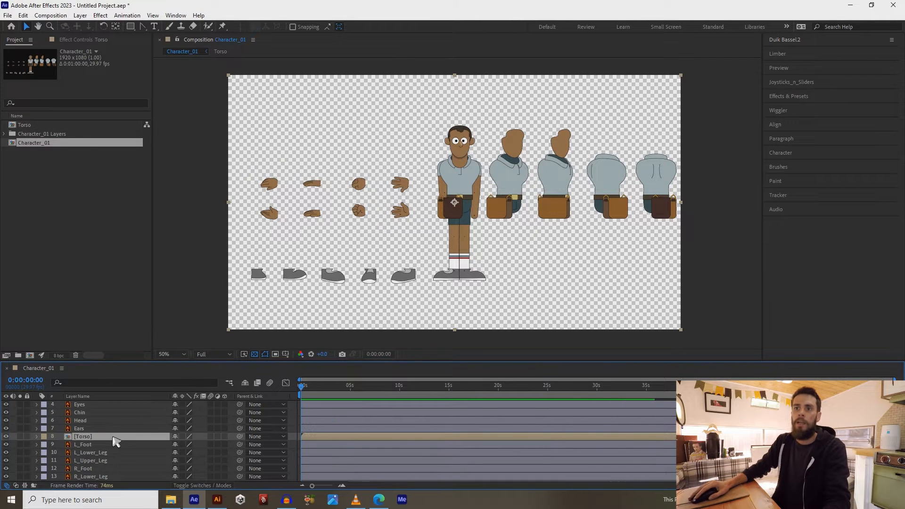
Open the Torso pre-composition and look over the character's torso views
double_click(115, 440)
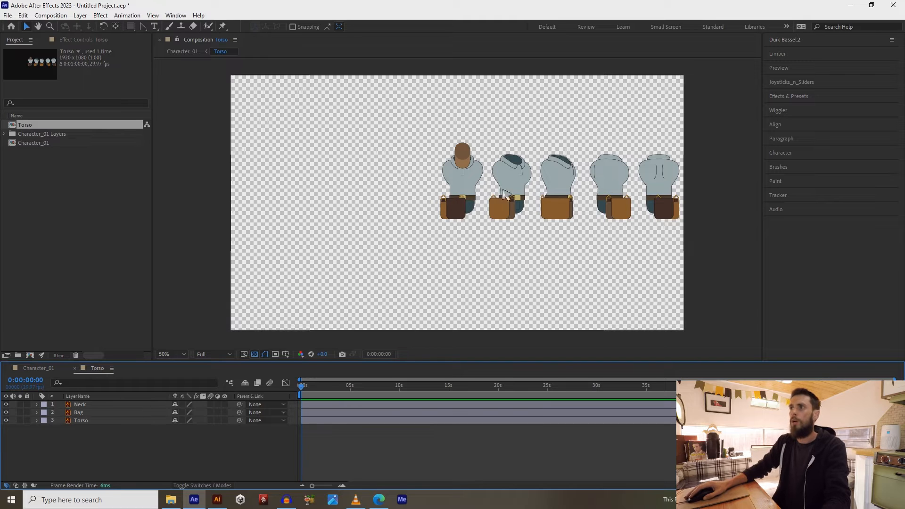
scroll(423, 163, up, 1)
drag(436, 164, 402, 200)
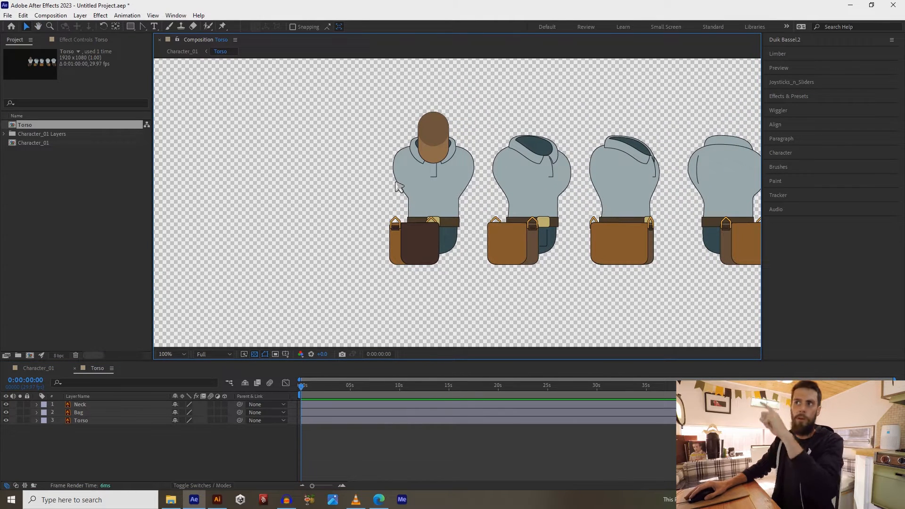
scroll(439, 153, down, 1)
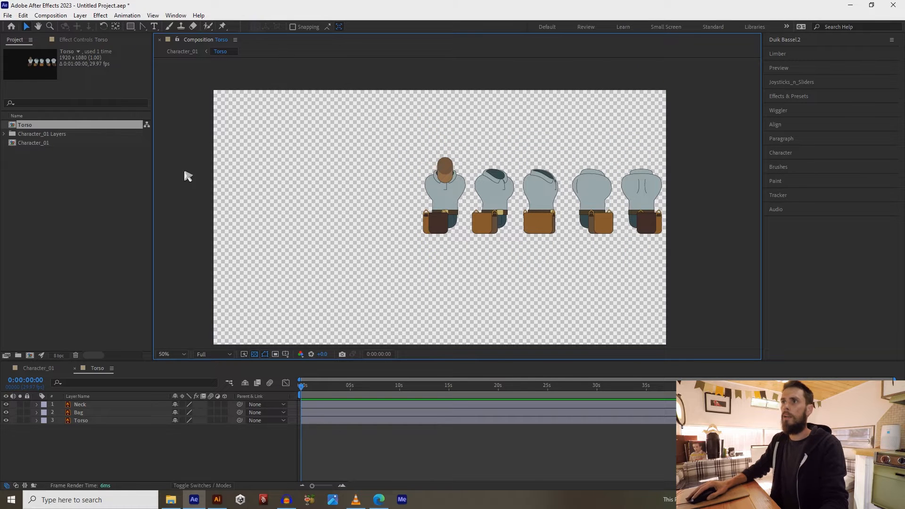
key(period)
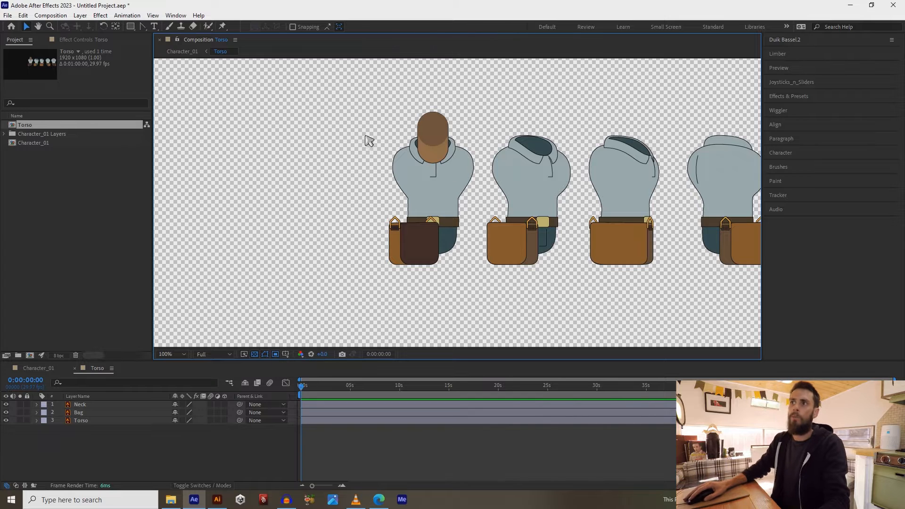
Crop the Torso composition to a region of interest of about 286 × 412 px around the front-facing torso
click(96, 425)
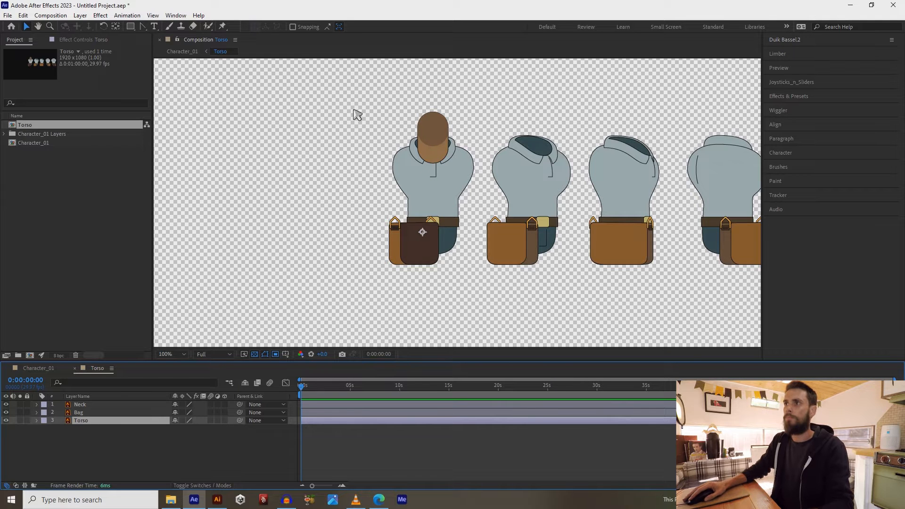
drag(361, 103, 499, 282)
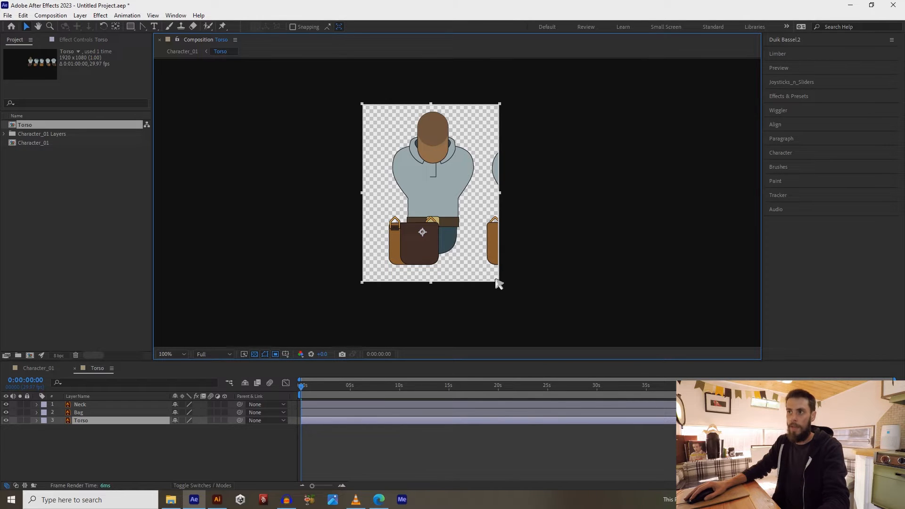
drag(431, 104, 434, 86)
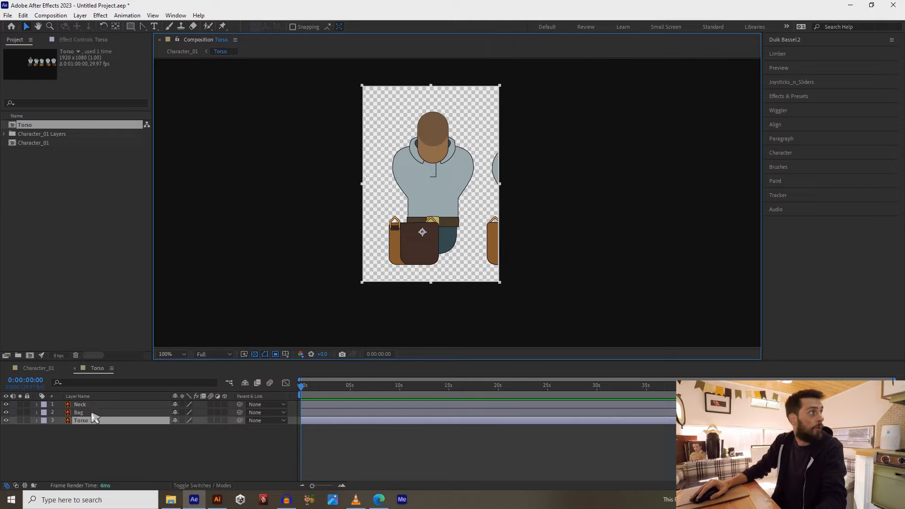
click(60, 18)
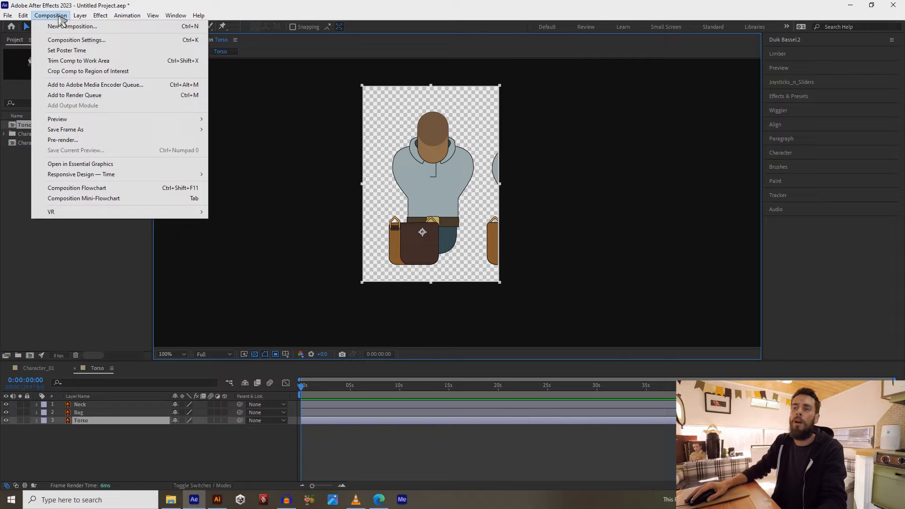
click(72, 71)
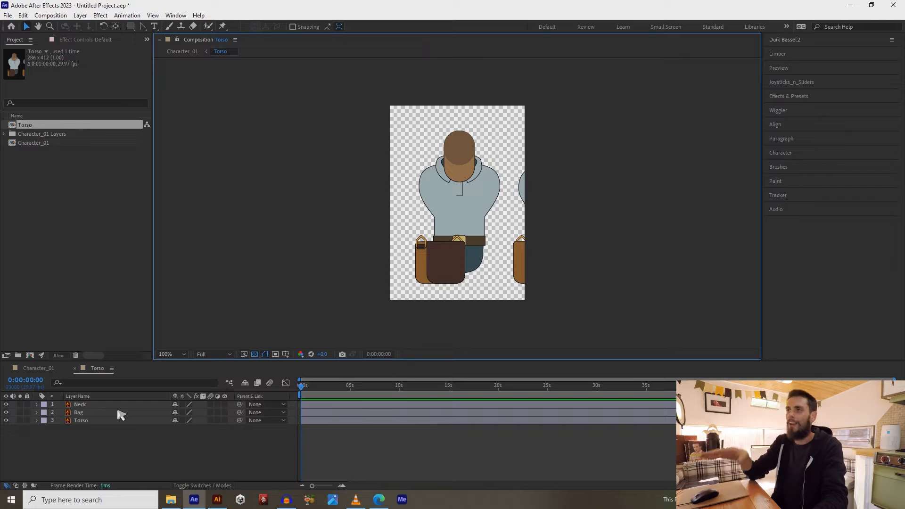
Draw a rectangular mask around the front-facing torso on the Torso layer and solo that layer
click(95, 421)
click(93, 453)
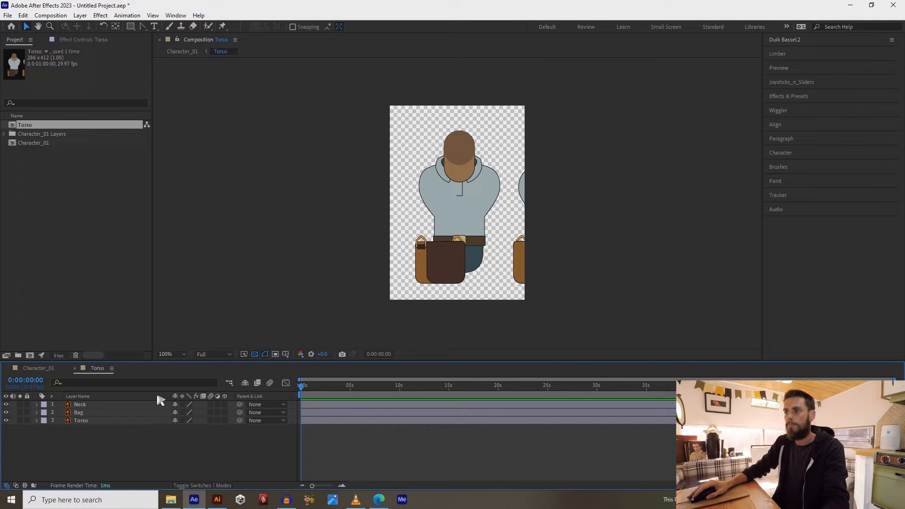
click(103, 425)
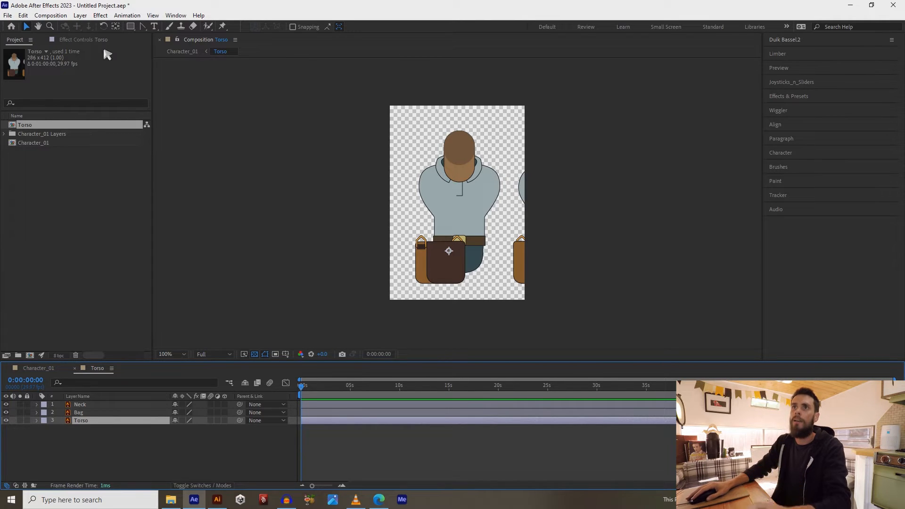
click(131, 26)
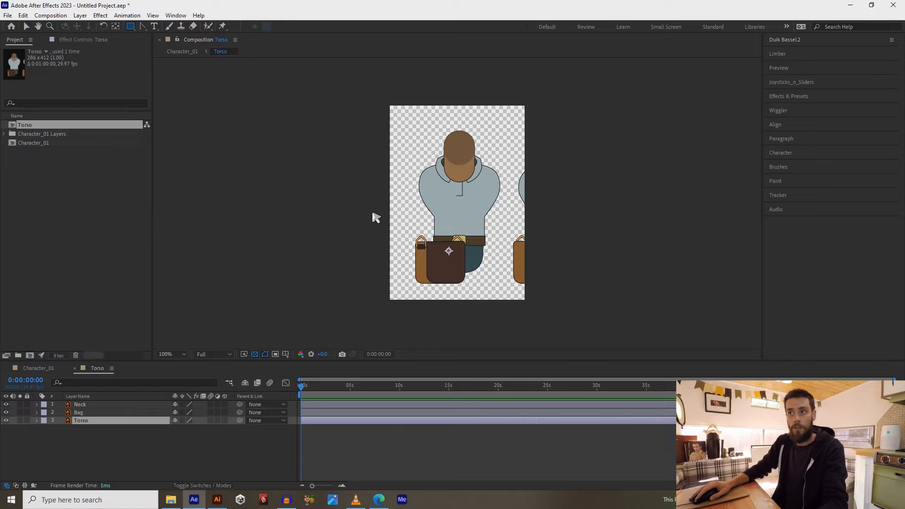
drag(387, 122, 507, 291)
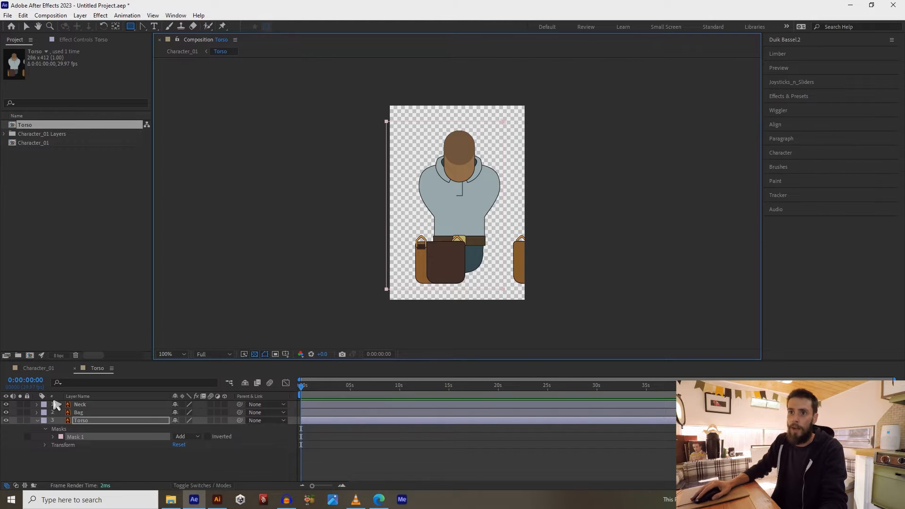
click(20, 420)
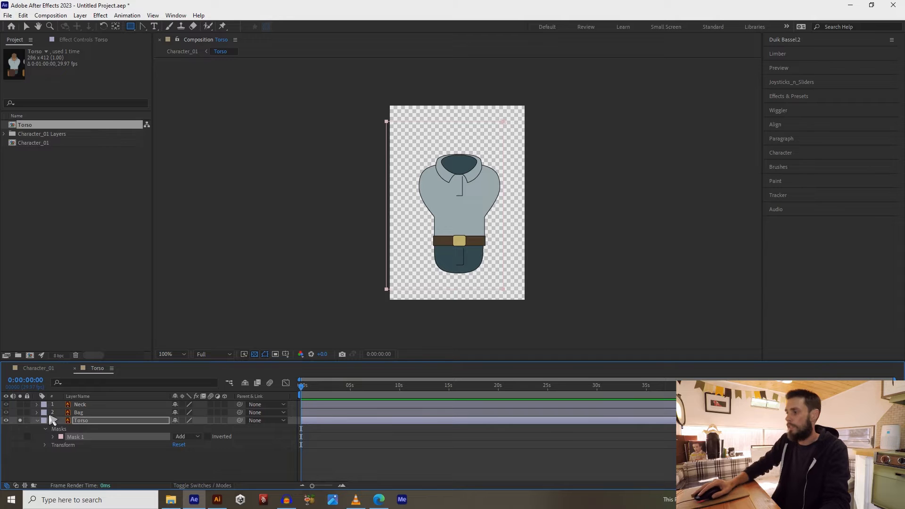
Move the left edge of the Torso layer's mask inward, closer to the shirt
key(v)
click(391, 218)
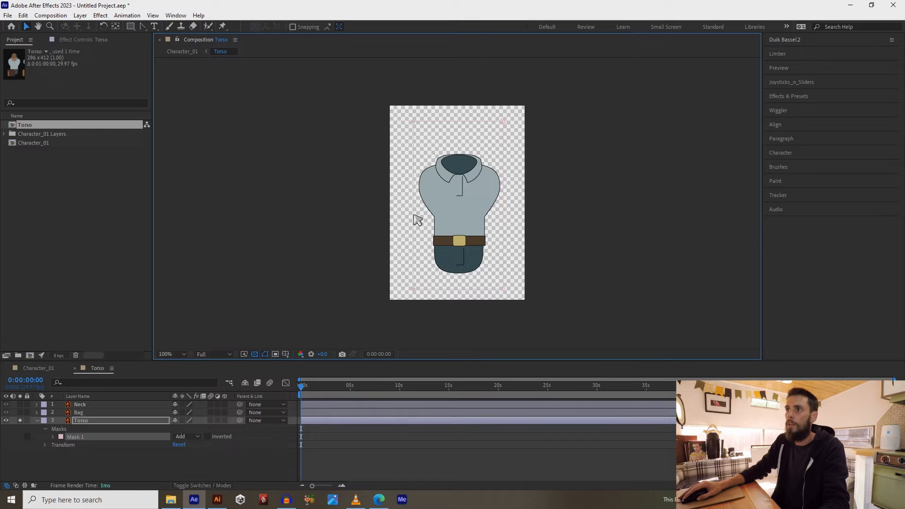
drag(417, 251, 446, 214)
Add Mask Path and Position keyframes to the Torso layer at frame 0 and display only its keyframed properties
click(52, 437)
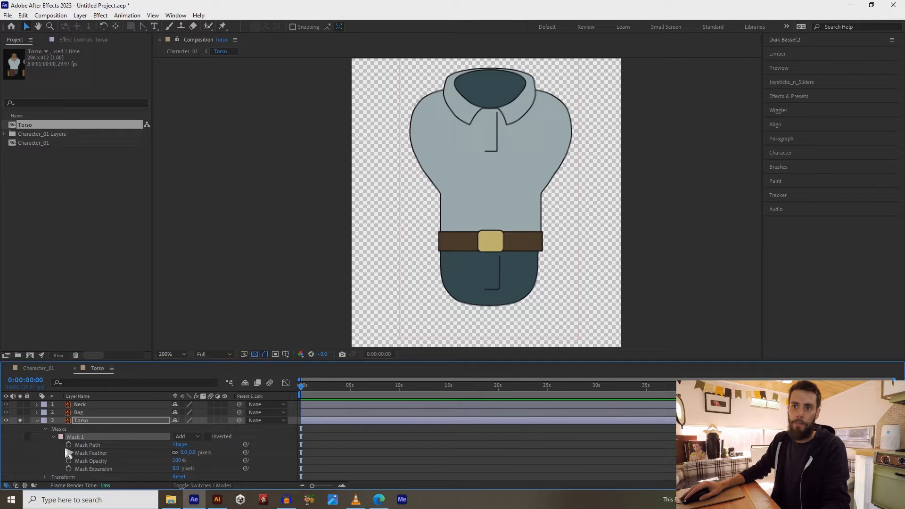
click(70, 445)
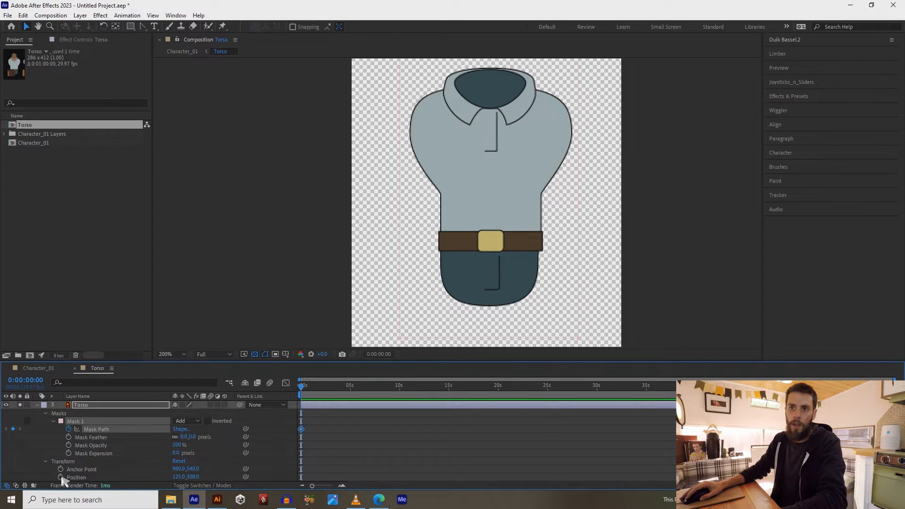
click(61, 477)
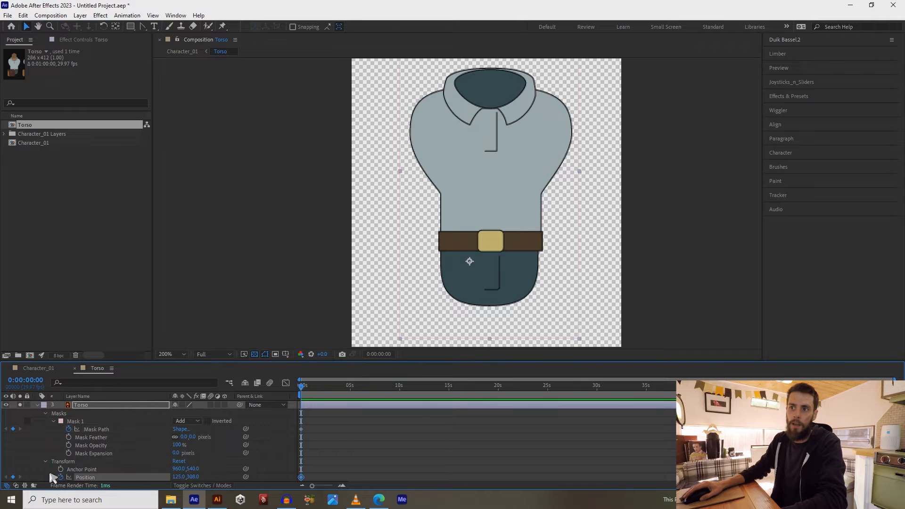
scroll(47, 467, down, 2)
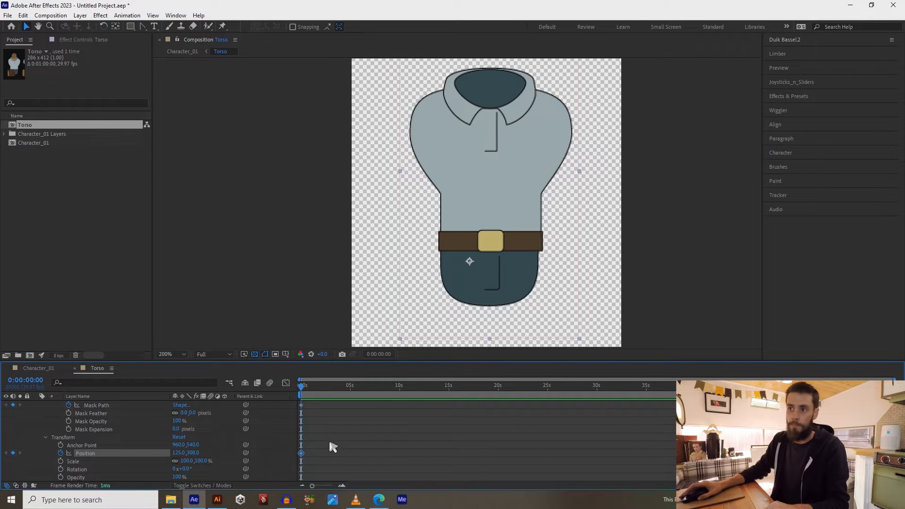
scroll(332, 446, up, 3)
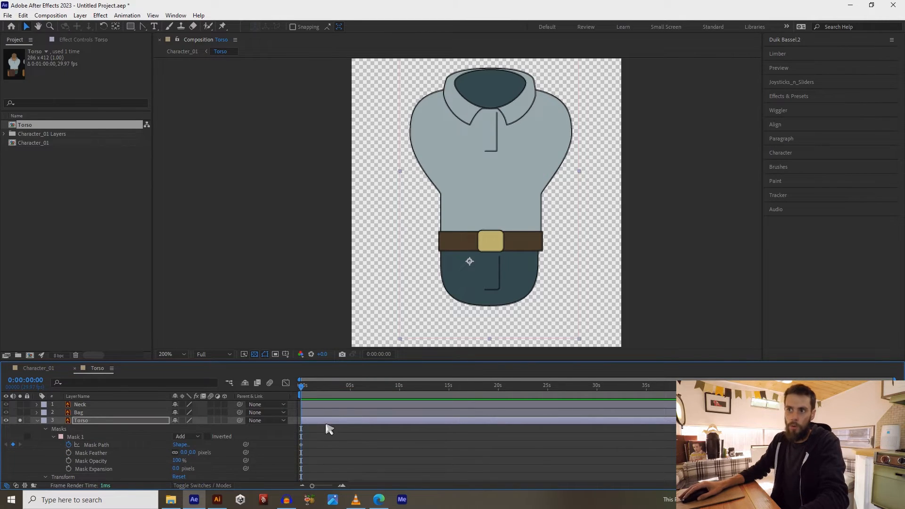
click(328, 424)
key(u)
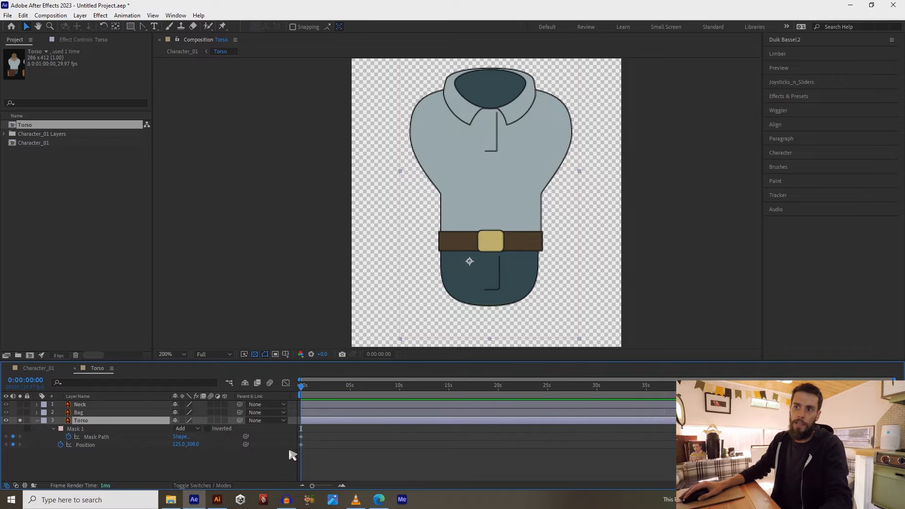
Show the title/action safe overlay and nudge the Torso layer to position 120, 308 so the front view is centred
drag(396, 246, 394, 251)
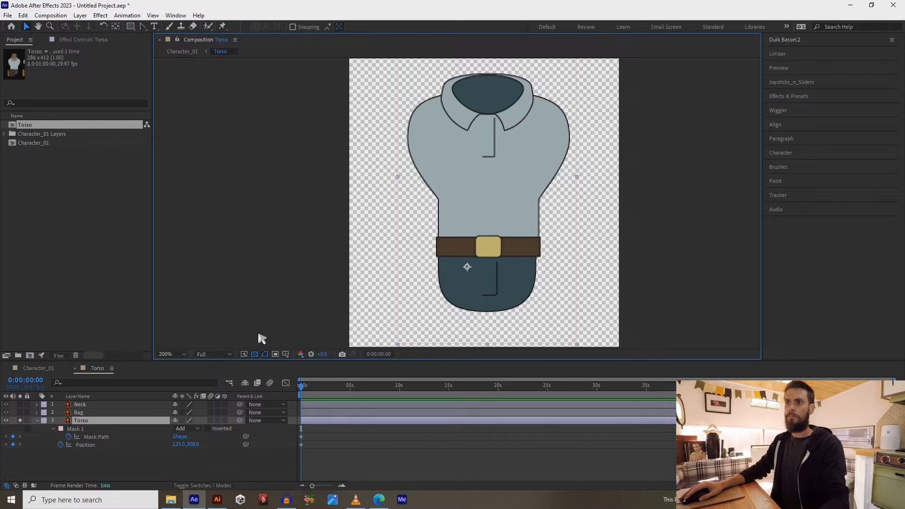
click(286, 354)
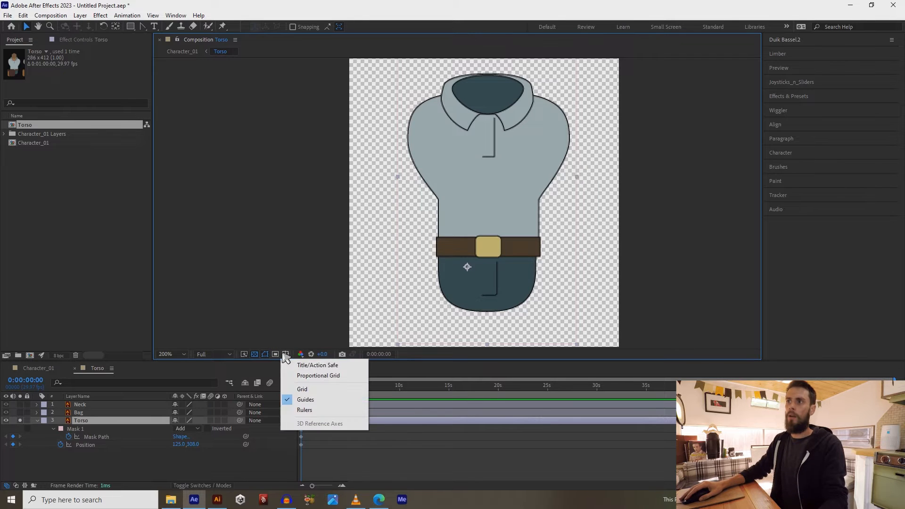
click(304, 366)
drag(482, 231, 522, 218)
key(v)
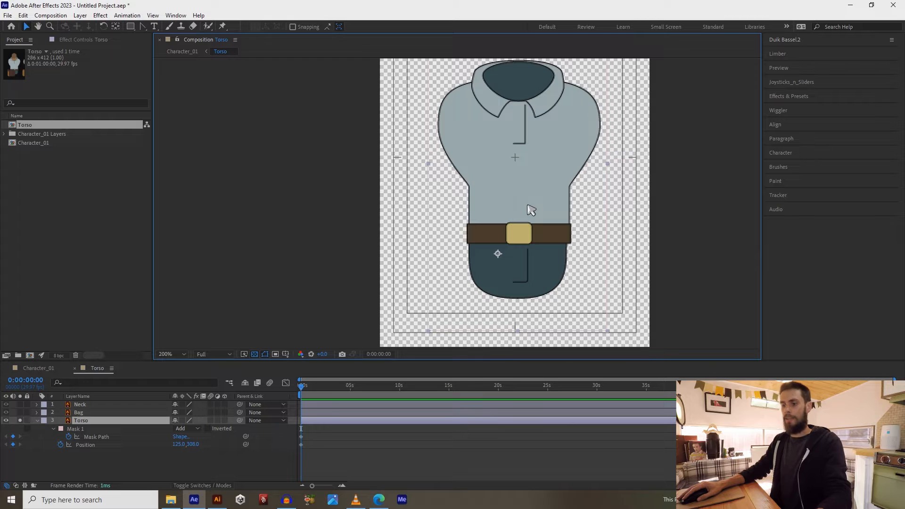
key(Left)
key(Left)
key(Left)
key(Left)
key(Left)
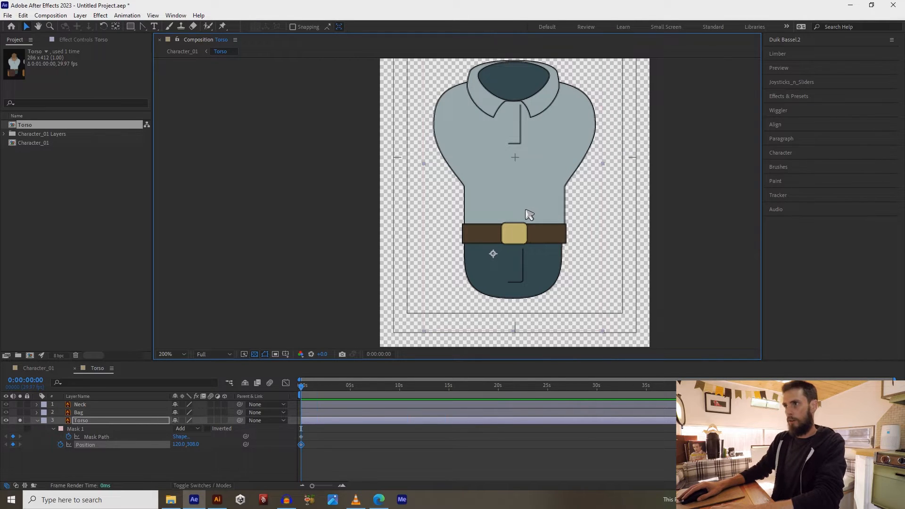
key(comma)
key(comma)
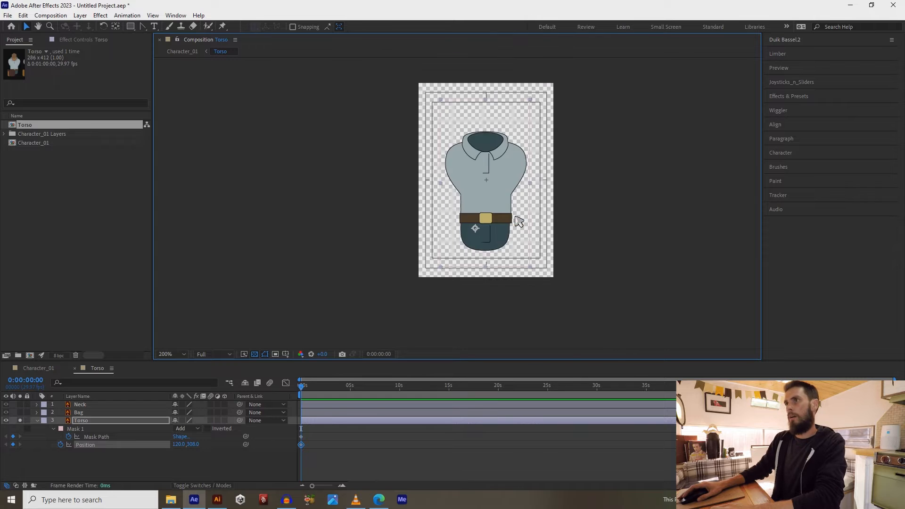
key(period)
drag(516, 210, 536, 221)
key(v)
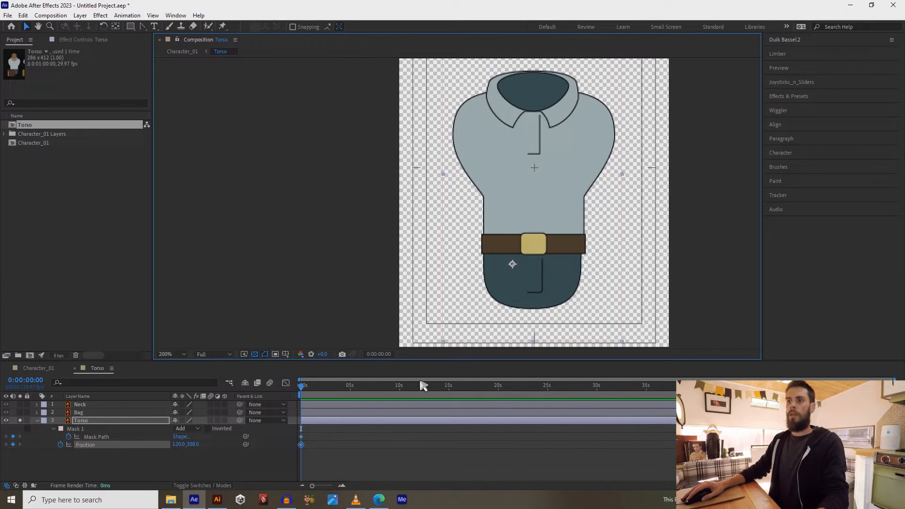
At frame 1, slide the artwork inside its mask with the Pan Behind tool to the three-quarter front view, around position -91.5, 308
drag(894, 378, 334, 378)
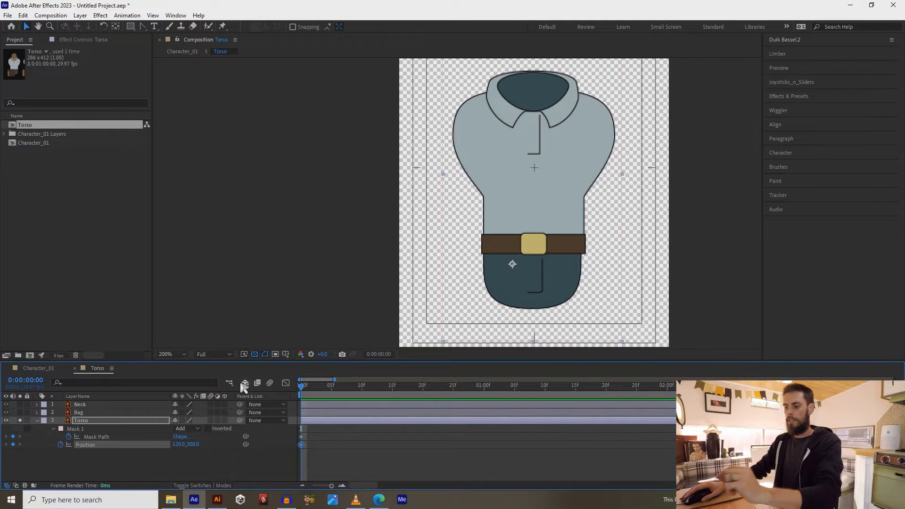
key(Page_Down)
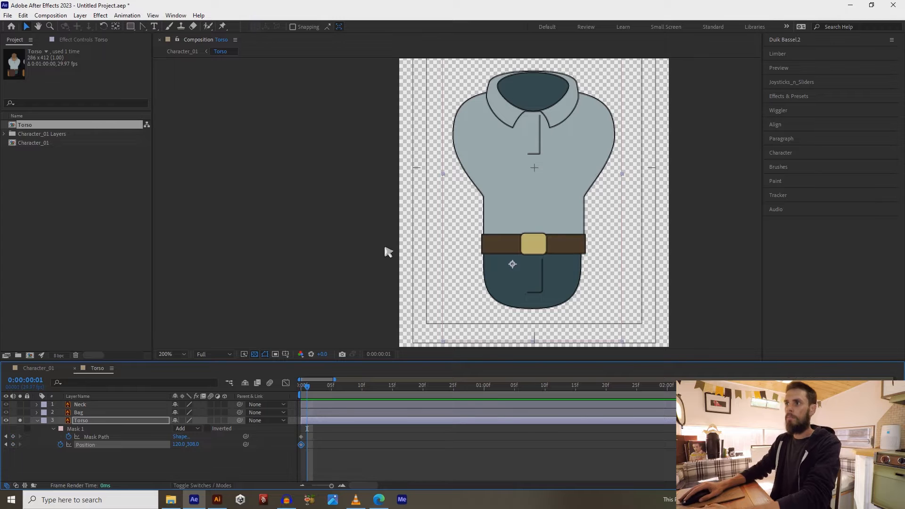
key(y)
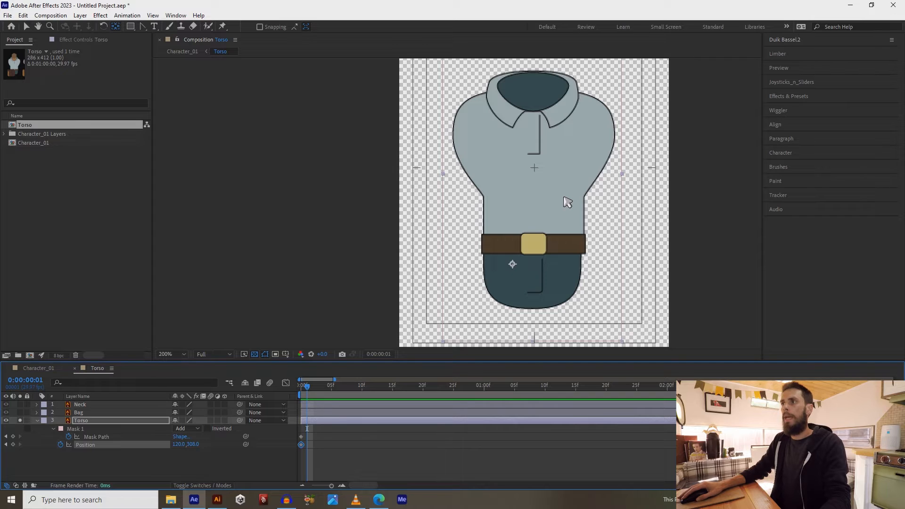
drag(567, 202, 365, 205)
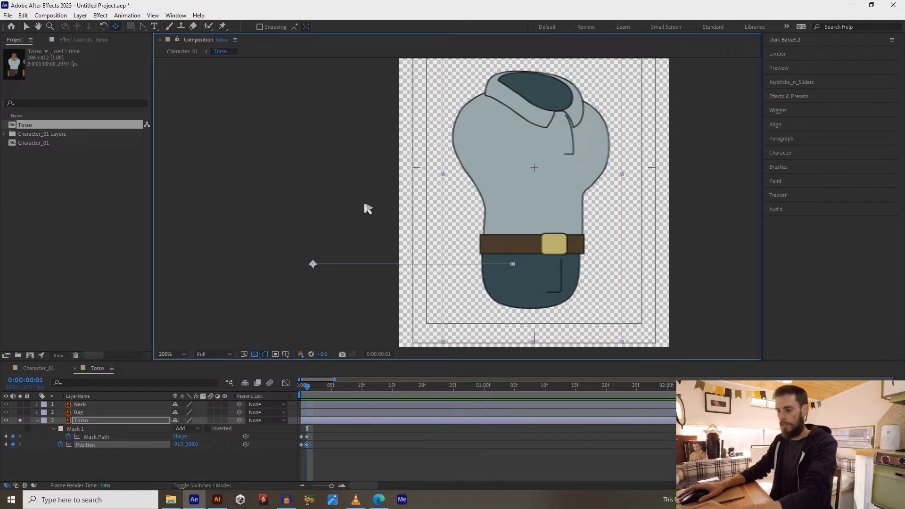
Compare frames 0 and 1 and fine-tune the three-quarter front view to position -91, 308
key(Page_Up)
key(Page_Down)
key(Page_Up)
key(Page_Down)
key(Page_Up)
key(Page_Down)
key(Page_Up)
key(Page_Down)
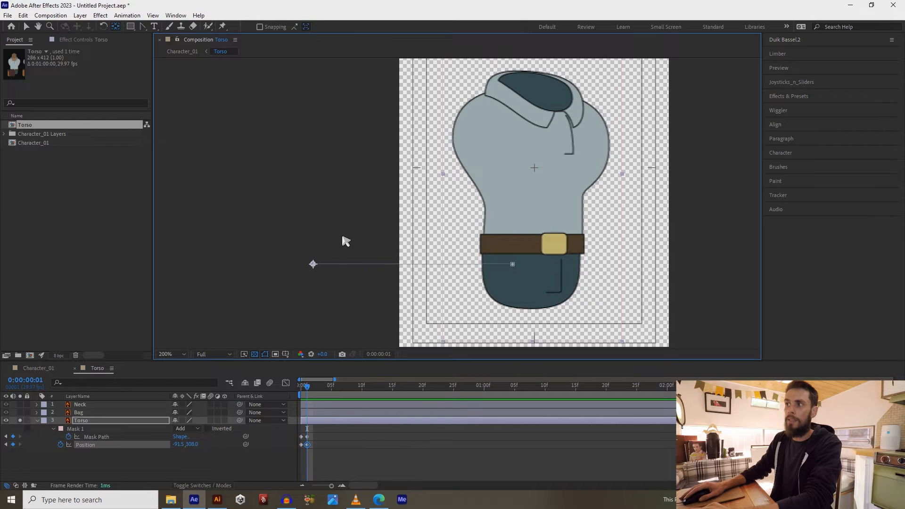
click(525, 189)
key(Page_Up)
key(Page_Down)
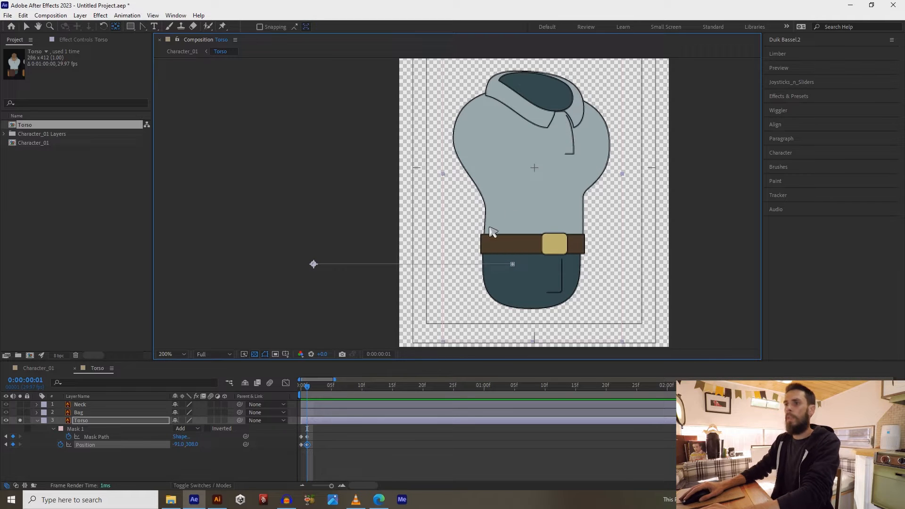
Pan the artwork inside its mask to the side view at frame 2, position -289, 308, and to the three-quarter back view at frame 3
key(Page_Down)
drag(547, 186, 360, 194)
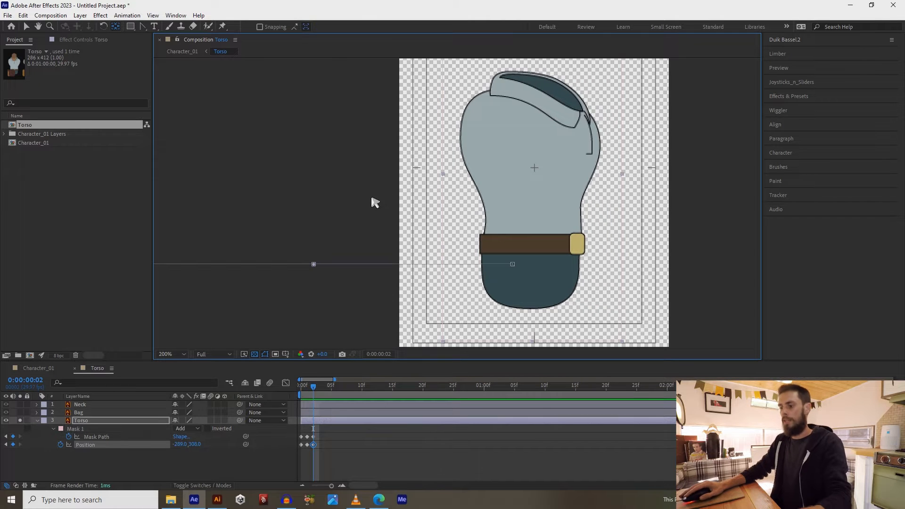
key(Page_Down)
drag(550, 170, 351, 178)
key(Page_Up)
key(Page_Down)
key(Page_Up)
key(Page_Down)
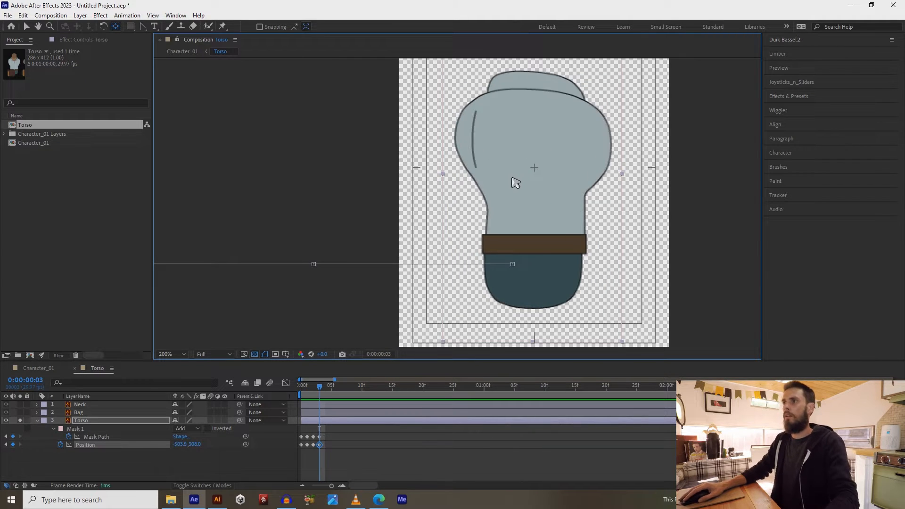
Nudge the three-quarter back view at frame 3 to position -506, 308
key(Left)
key(Left)
key(Left)
key(Left)
drag(516, 182, 517, 182)
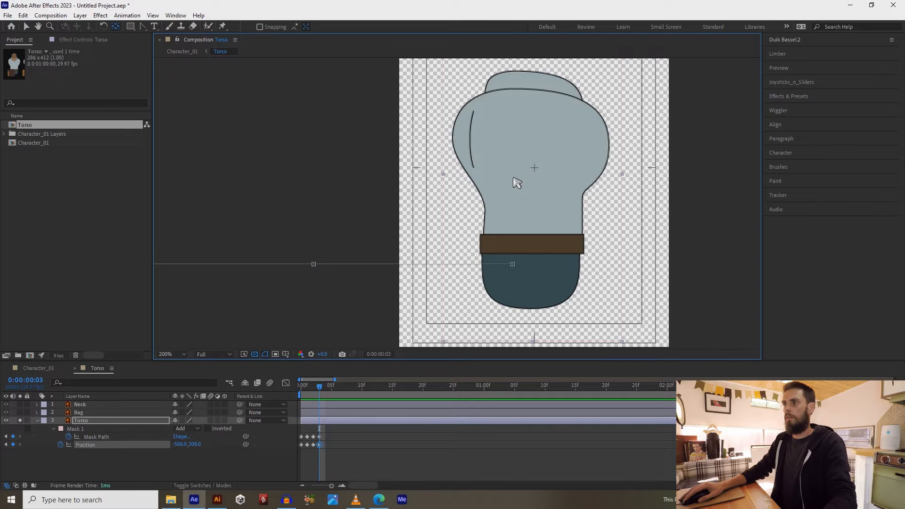
At frame 4, pan the artwork inside its mask to the back view at position -713.5, 308 and compare it with frame 0
key(Page_Down)
drag(541, 171, 353, 174)
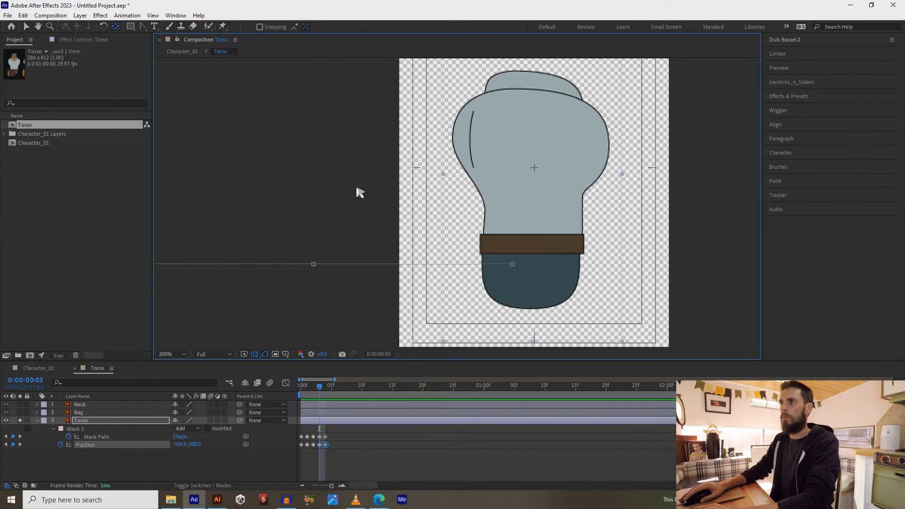
click(301, 385)
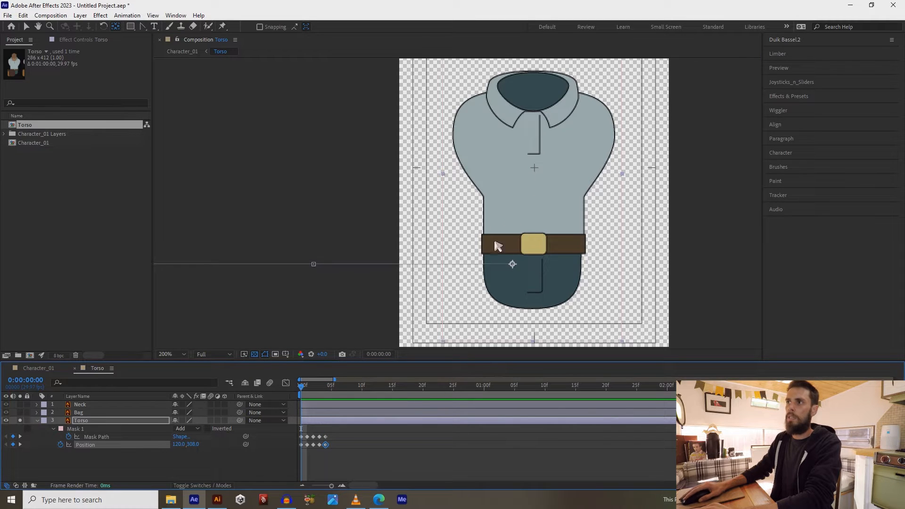
click(324, 388)
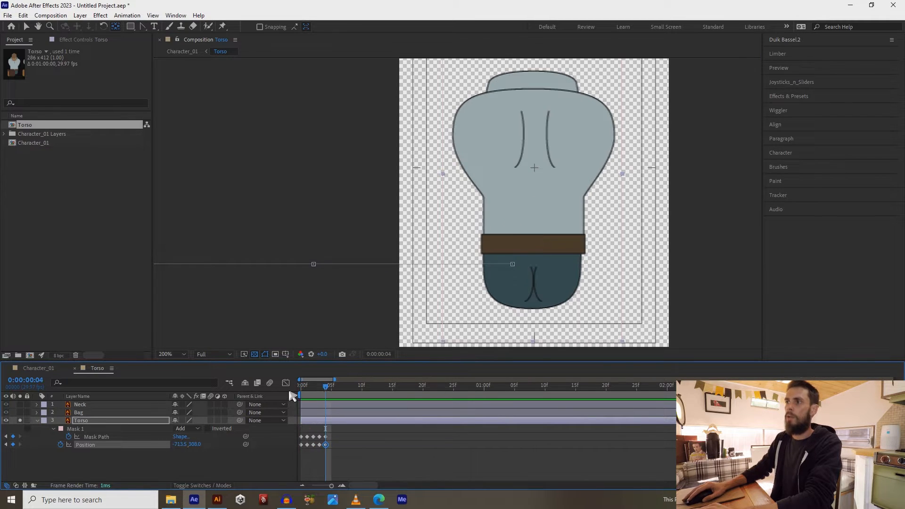
click(301, 388)
click(324, 388)
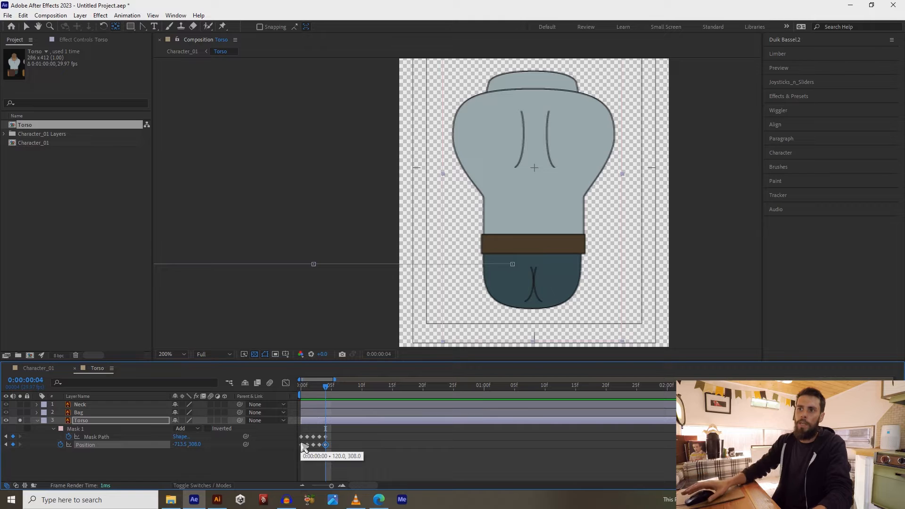
Select all Mask Path and Position keyframes of the Torso layer and shift them so the first pair sits at frame 5
drag(338, 432, 296, 462)
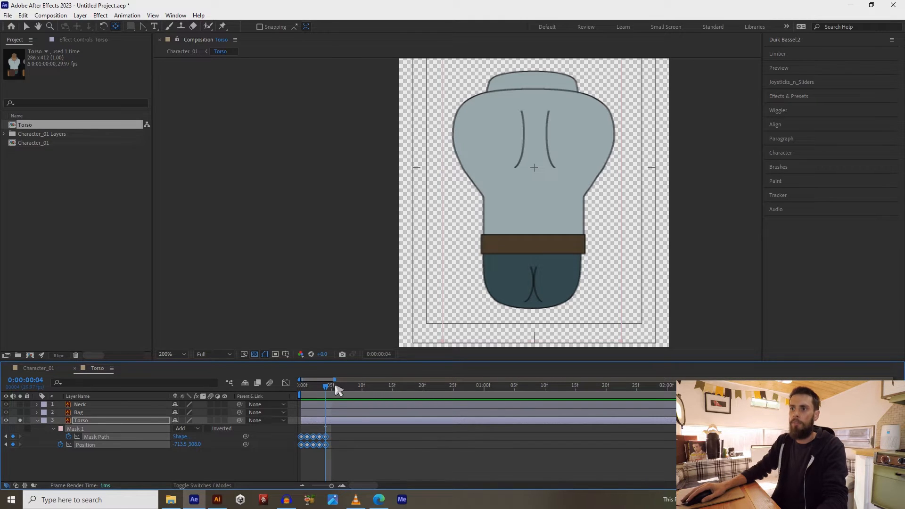
drag(328, 393, 298, 394)
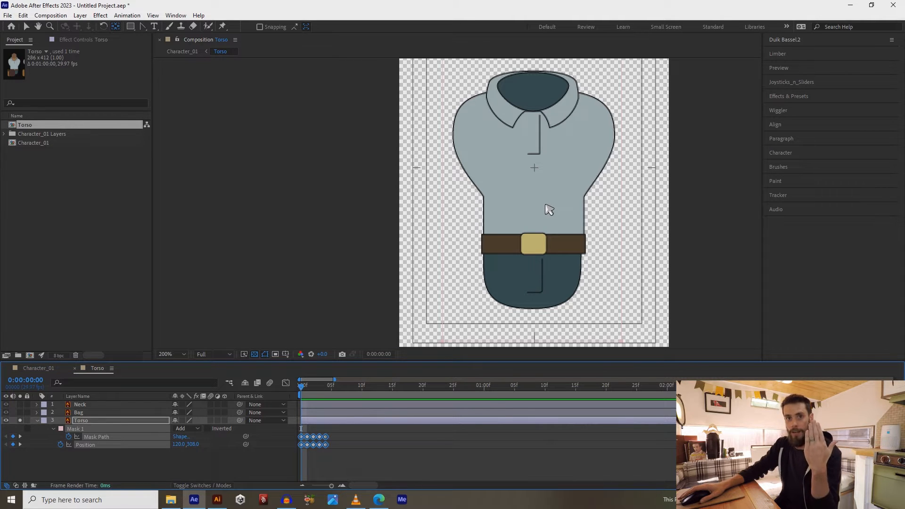
drag(305, 391, 329, 391)
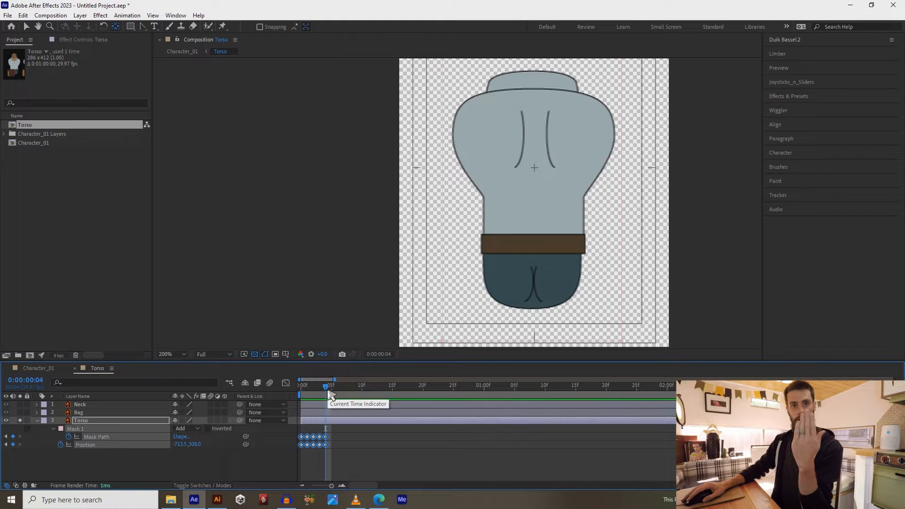
drag(329, 394, 304, 395)
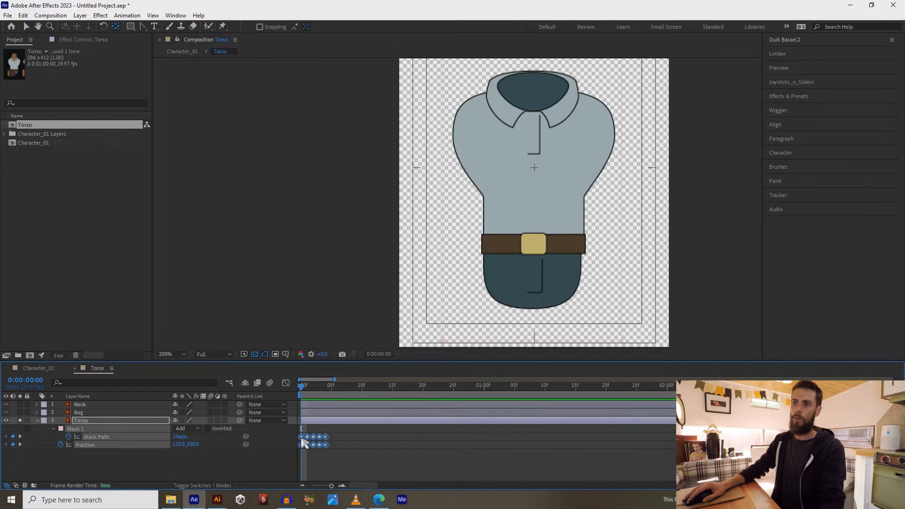
drag(304, 442, 332, 442)
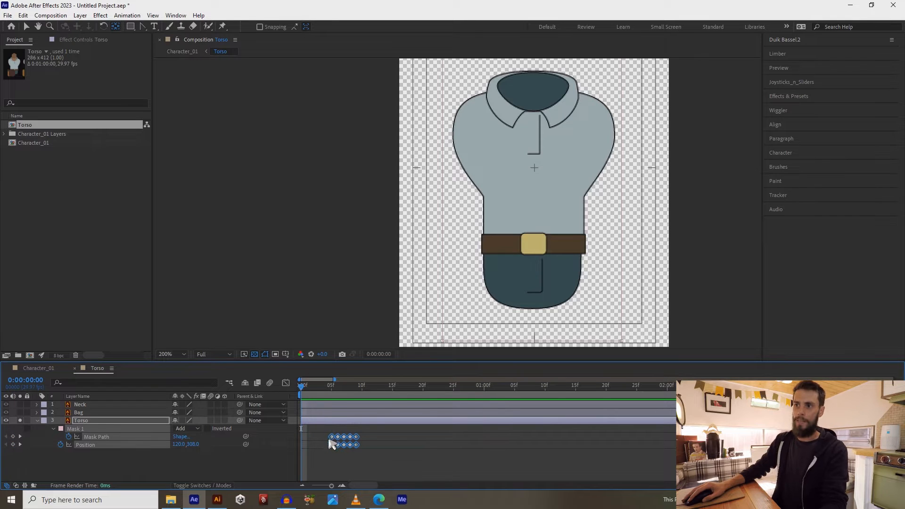
click(331, 392)
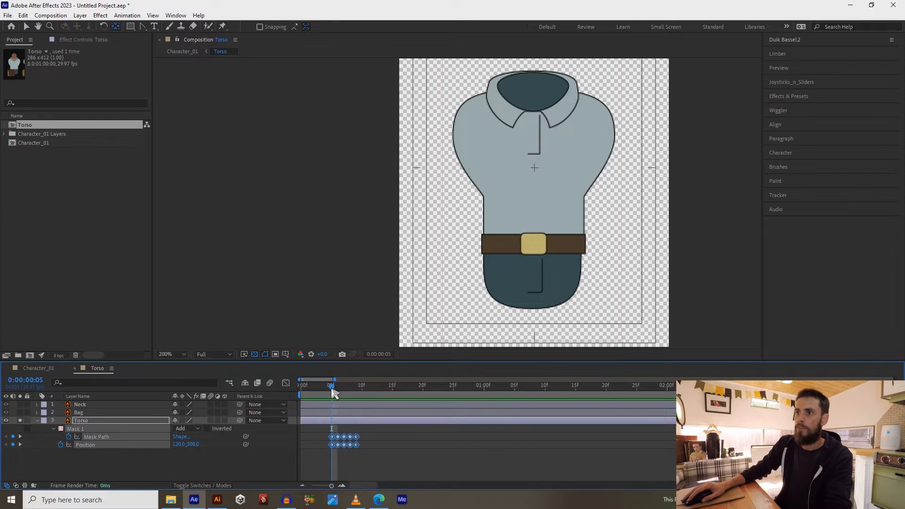
mouse_move(331, 391)
mouse_down()
mouse_move(354, 391)
mouse_move(334, 397)
mouse_up()
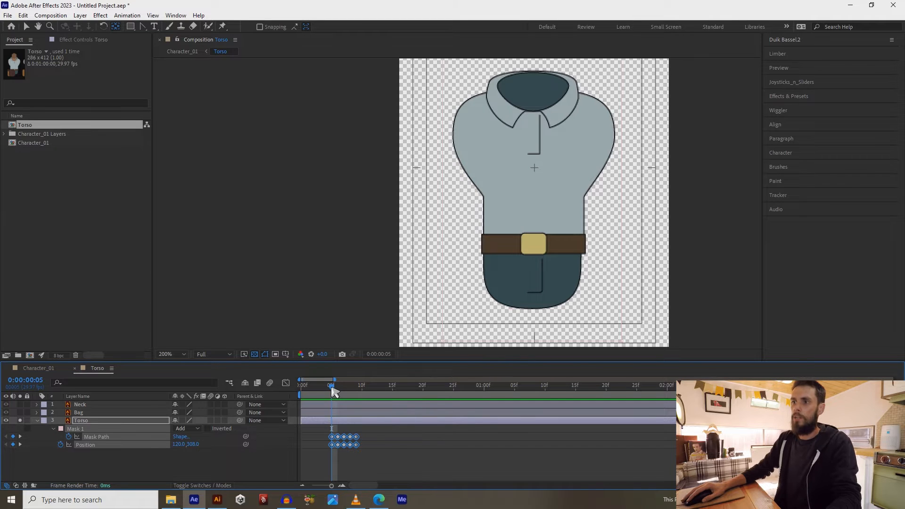
click(326, 387)
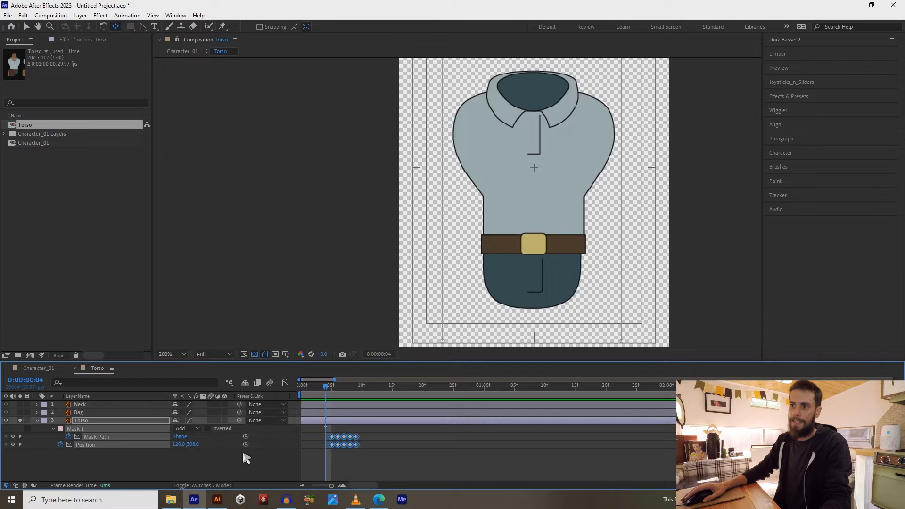
Reveal the Torso layer's Scale property and add a 100% Scale keyframe at frame 5
key(ctrl+s)
click(660, 421)
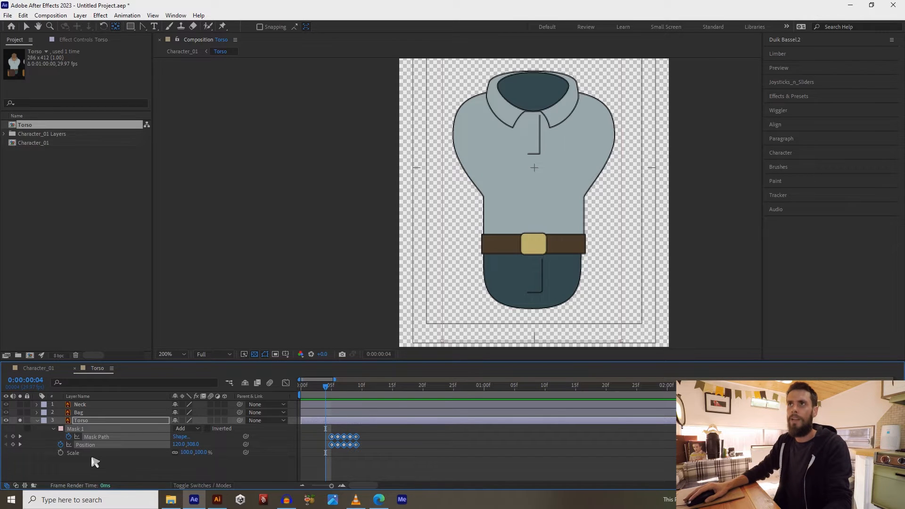
key(Page_Down)
click(61, 453)
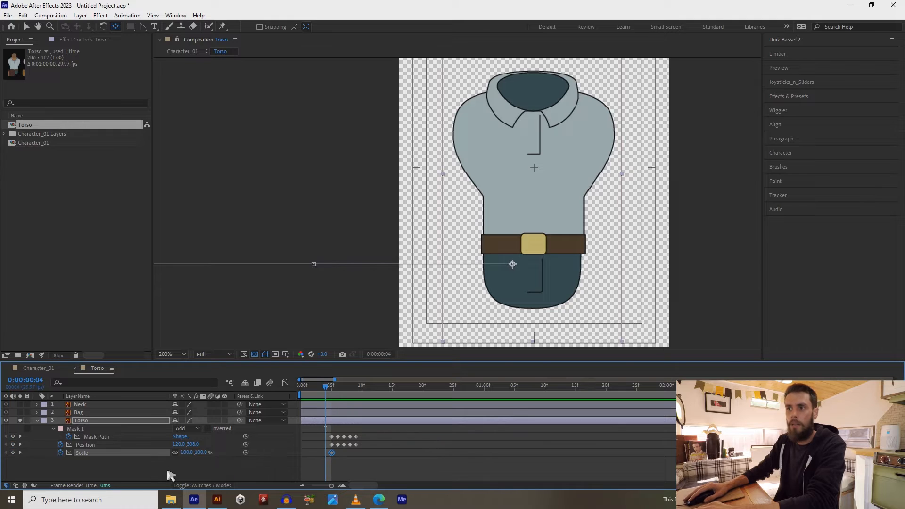
At frame 4, unlink the Torso layer's Scale proportions and mirror it horizontally with a Scale of -100, 100%
key(Page_Up)
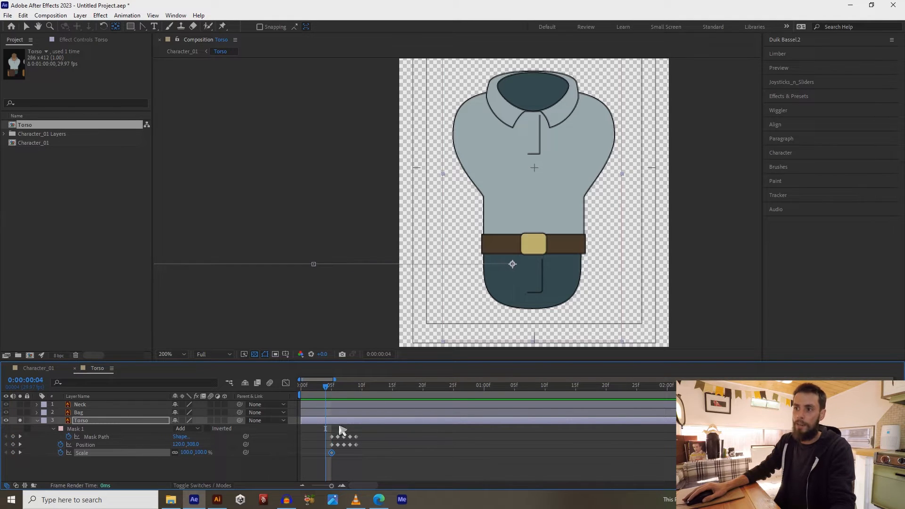
click(338, 390)
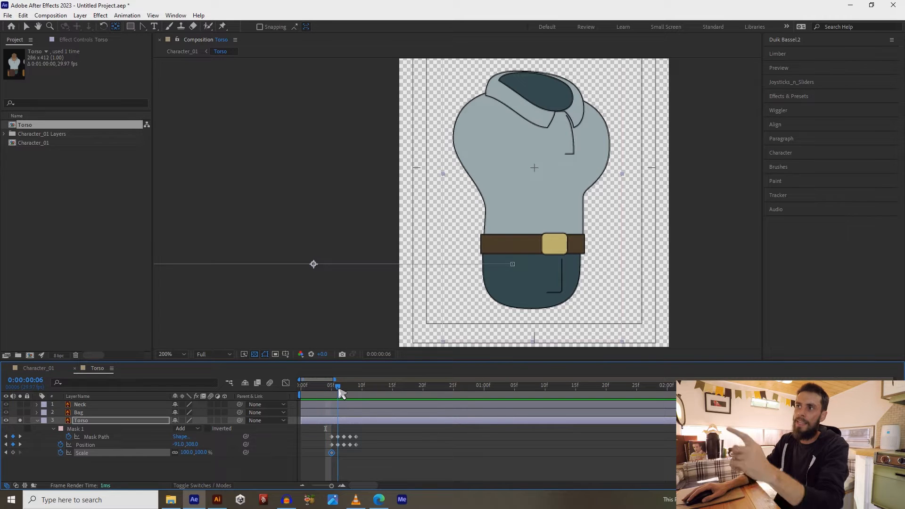
click(324, 390)
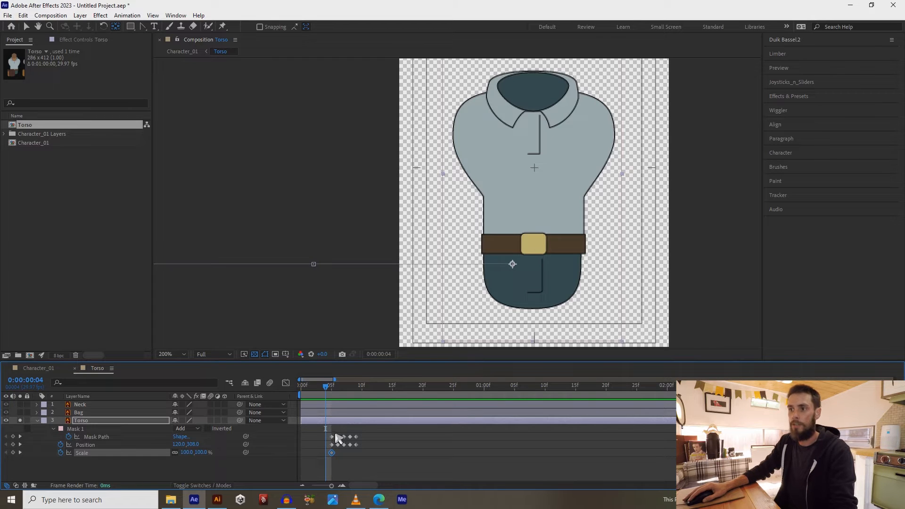
click(185, 452)
key(Escape)
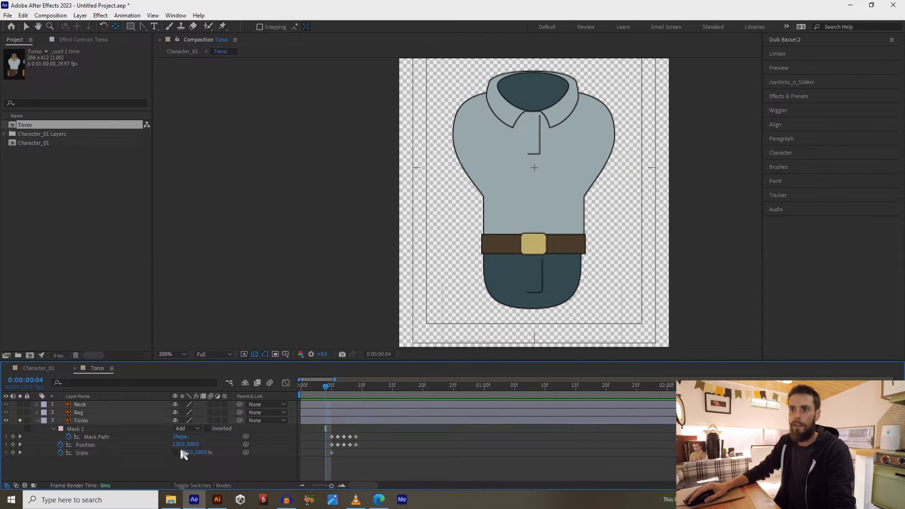
text(-)
key(Return)
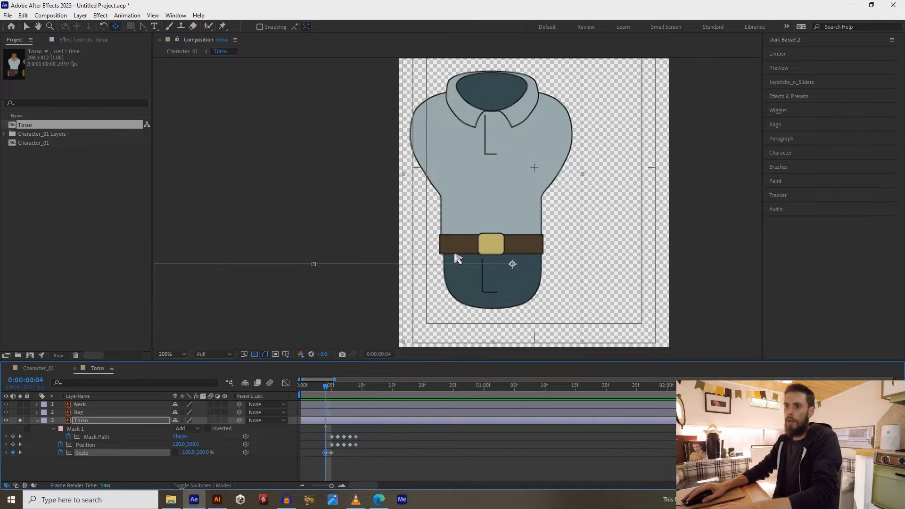
Nudge the mirrored front view at frame 4 horizontally to the centre of the composition, at position 165, 308
key(Right)
key(Right)
key(Right)
key(Right)
key(Right)
key(Right)
key(Right)
key(Right)
key(Right)
key(Right)
key(Right)
key(Right)
key(Right)
key(Right)
key(Right)
key(Right)
key(Right)
key(Right)
key(Right)
key(Right)
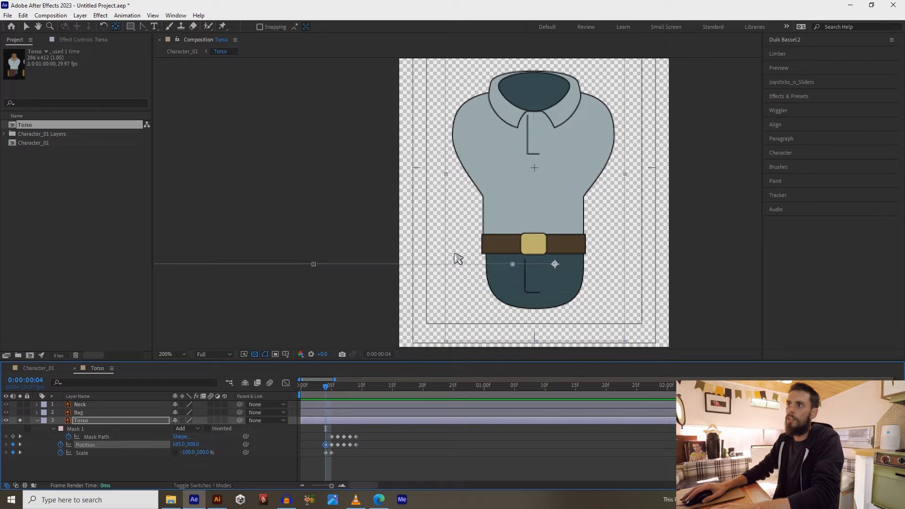
At frame 4, pan the artwork inside its mask to the mirrored three-quarter front view at position 372.5, 308
click(535, 198)
drag(535, 197, 729, 206)
key(space)
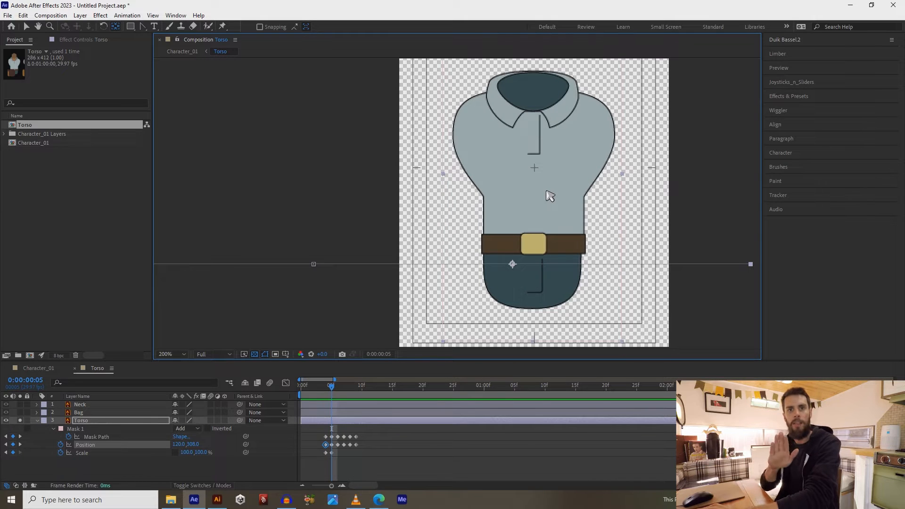
key(Page_Up)
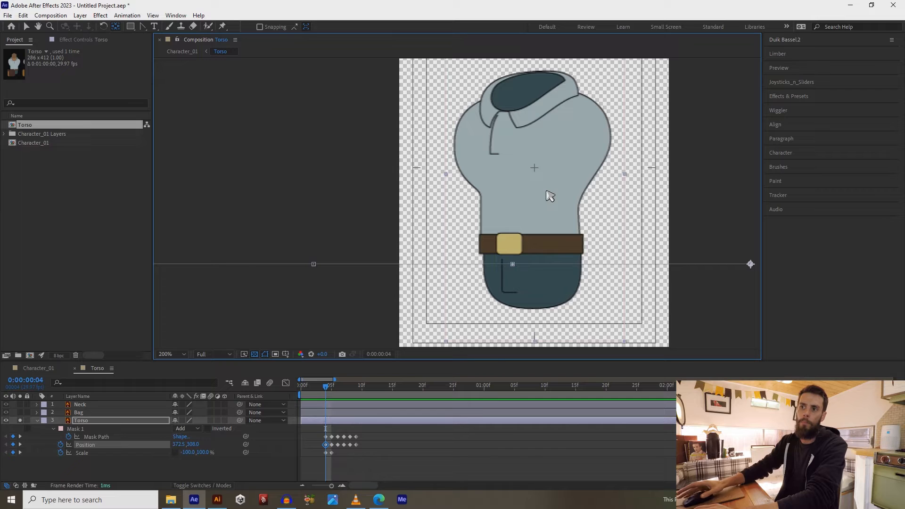
At frame 3, pan the artwork inside its mask to the mirrored side view at position 568.5, 308 and compare neighbouring frames
key(Page_Up)
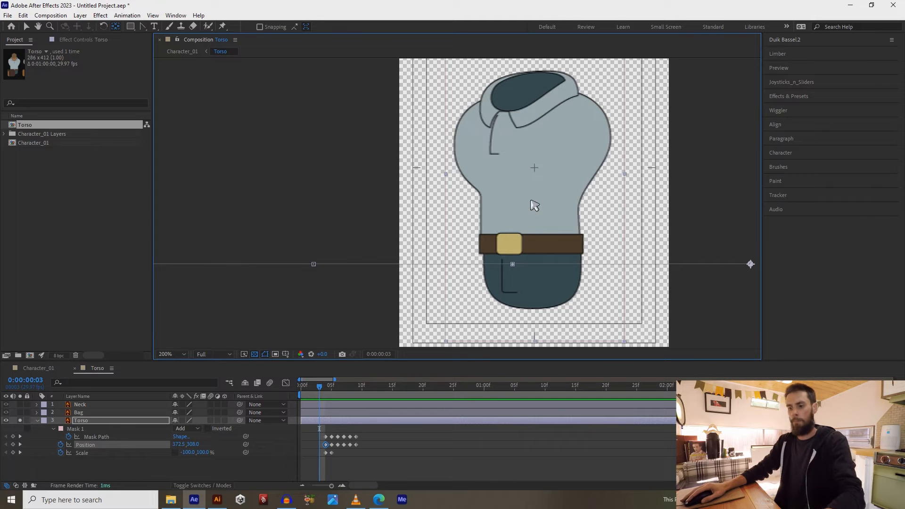
drag(549, 188, 733, 180)
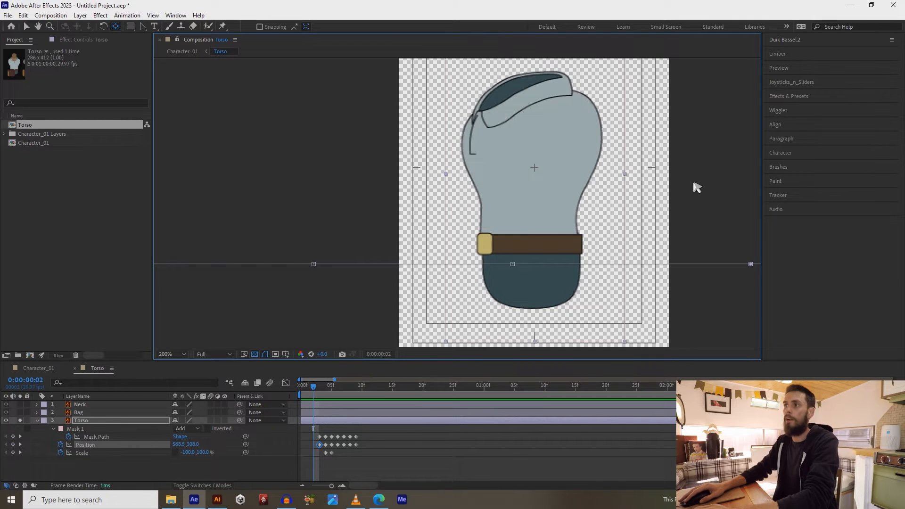
key(Page_Down)
key(Page_Down)
key(Page_Up)
key(Page_Up)
At frame 2, pan the artwork inside its mask to the mirrored three-quarter back view at position 788, 308 and fine-tune its alignment
key(Page_Up)
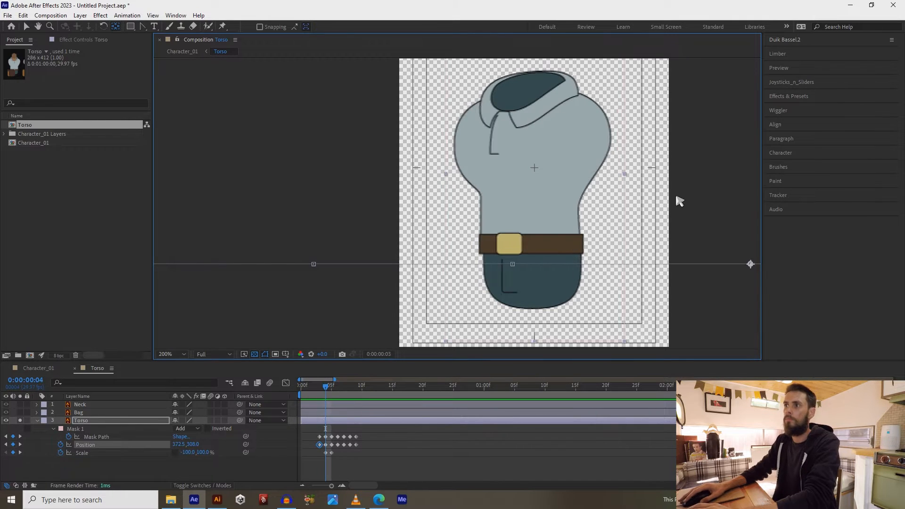
drag(534, 175, 738, 180)
key(Page_Down)
key(Page_Up)
drag(545, 177, 543, 178)
key(Page_Up)
key(Page_Down)
key(Page_Down)
key(Page_Up)
At frame 1, pan the artwork inside its mask to the mirrored back view at position 994.5, 308 and compare it with adjacent frames
key(Page_Up)
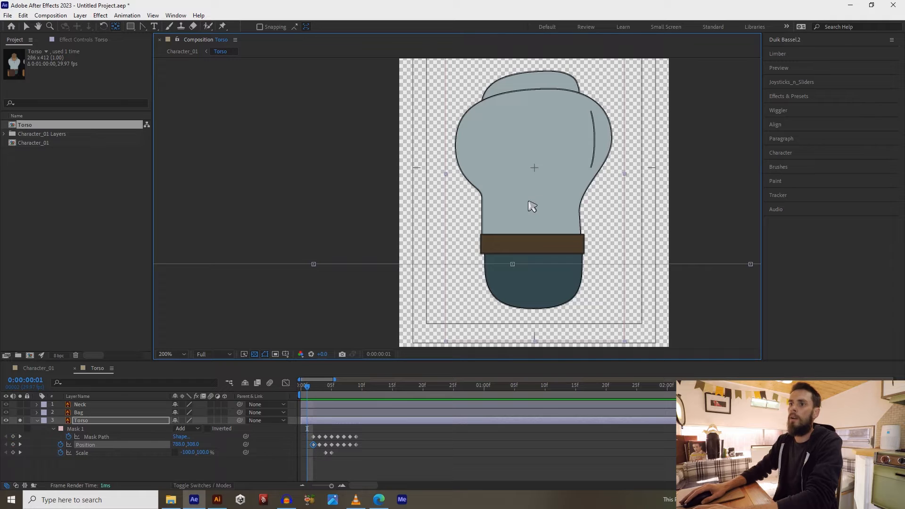
drag(528, 205, 728, 205)
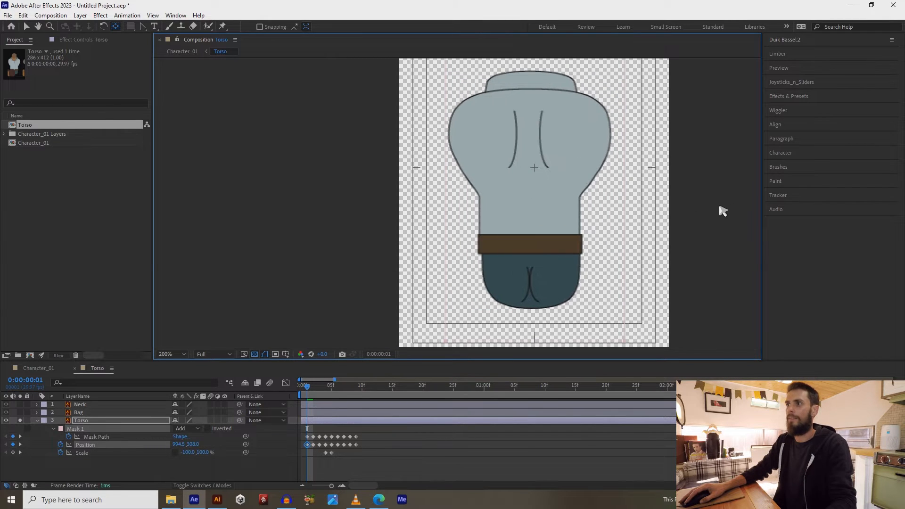
key(Page_Up)
key(Page_Down)
key(Page_Down)
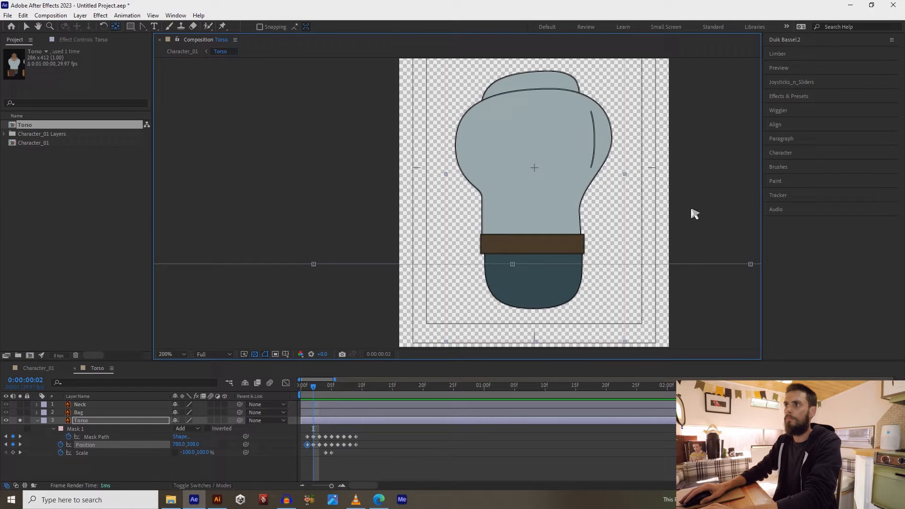
key(Page_Up)
key(Page_Up)
key(Page_Down)
key(Page_Down)
key(Page_Up)
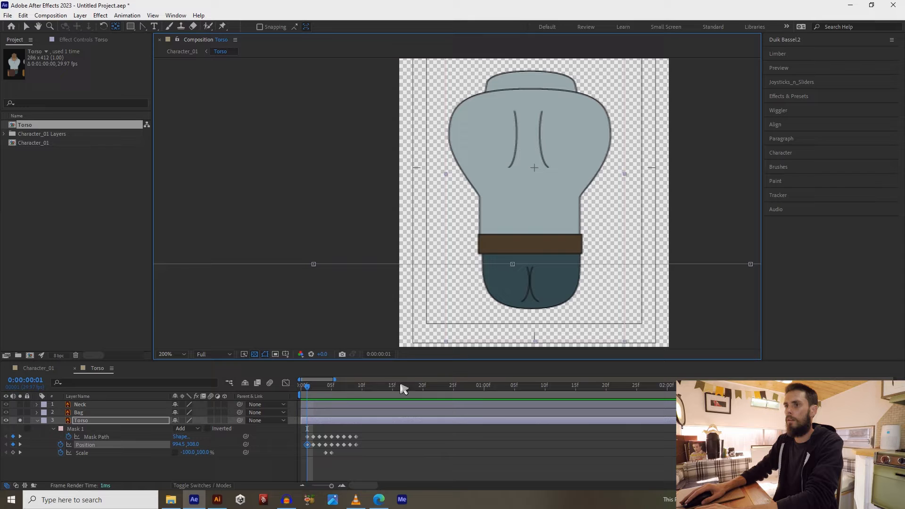
Nudge the back view at frame 1 to position 997.5, 308 to match the back view at frame 9
click(357, 391)
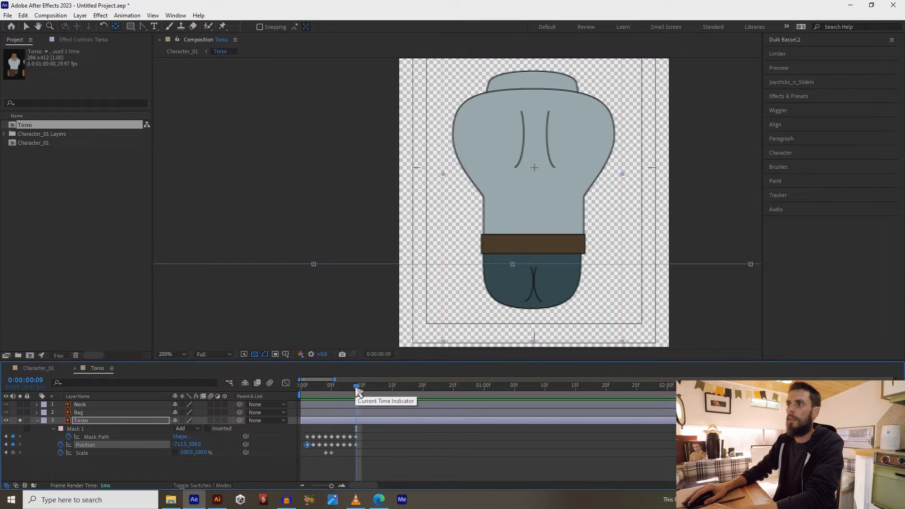
click(307, 390)
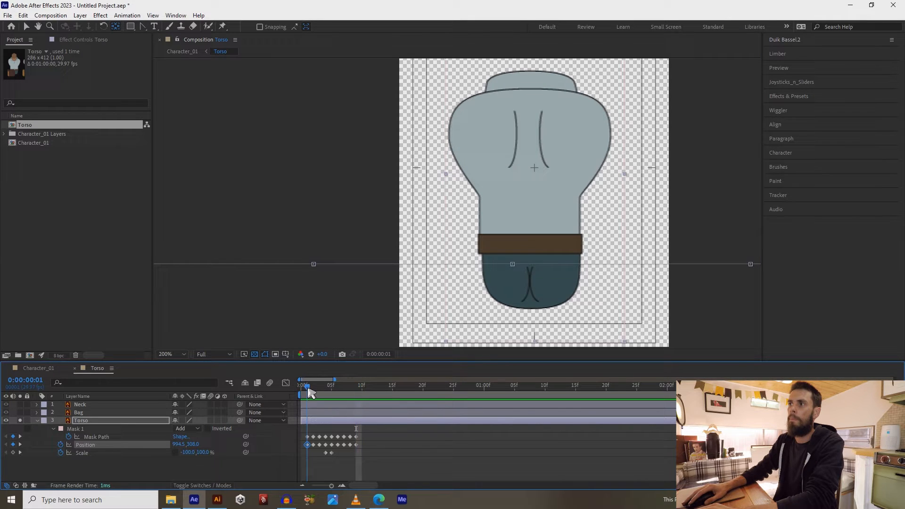
click(521, 243)
key(Right)
key(Right)
key(Right)
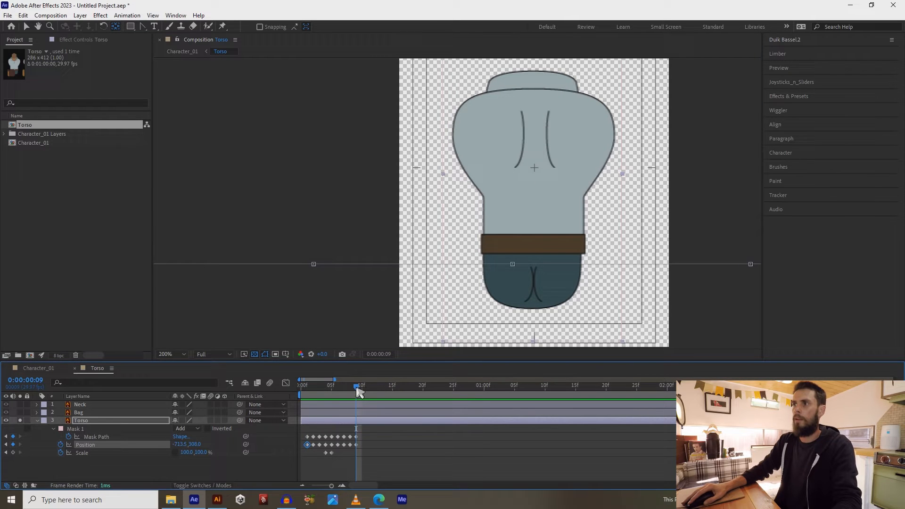
drag(306, 389, 356, 386)
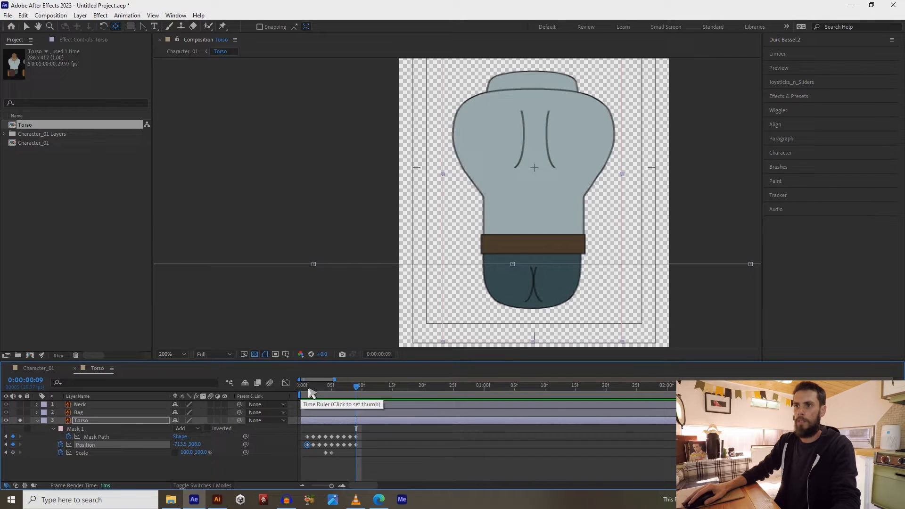
Select all Mask Path, Position and Scale keyframes of the Torso layer and shift them one frame earlier to start at frame 0
click(325, 387)
drag(328, 394, 388, 473)
drag(306, 437, 302, 436)
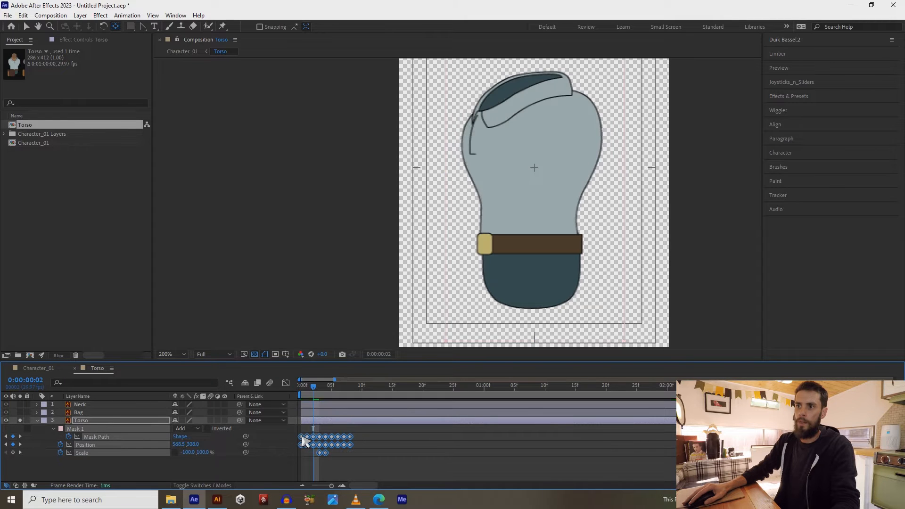
End the work area at frame 8 and preview the complete torso turnaround from frame 0
click(302, 386)
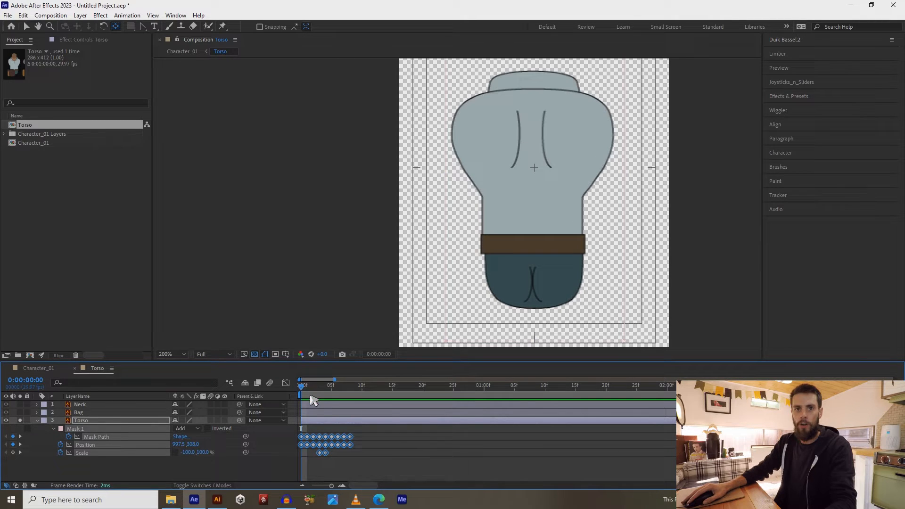
drag(307, 390, 349, 394)
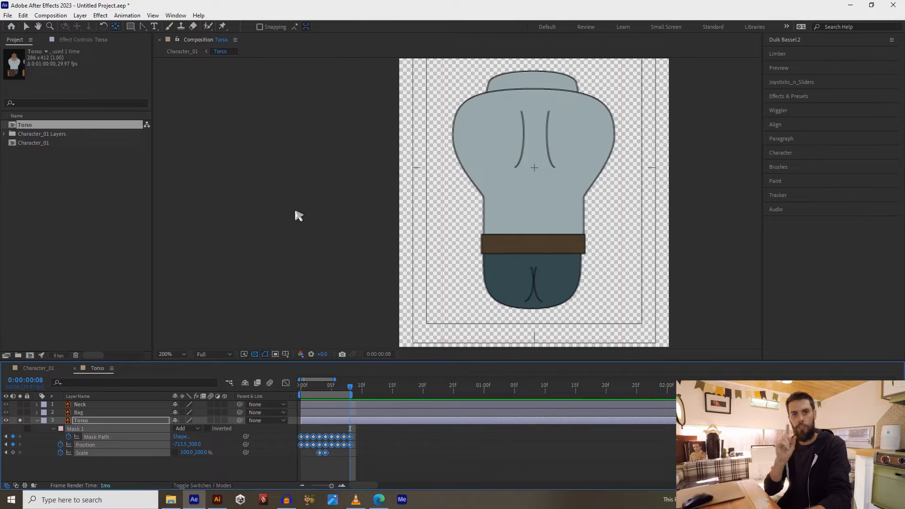
key(space)
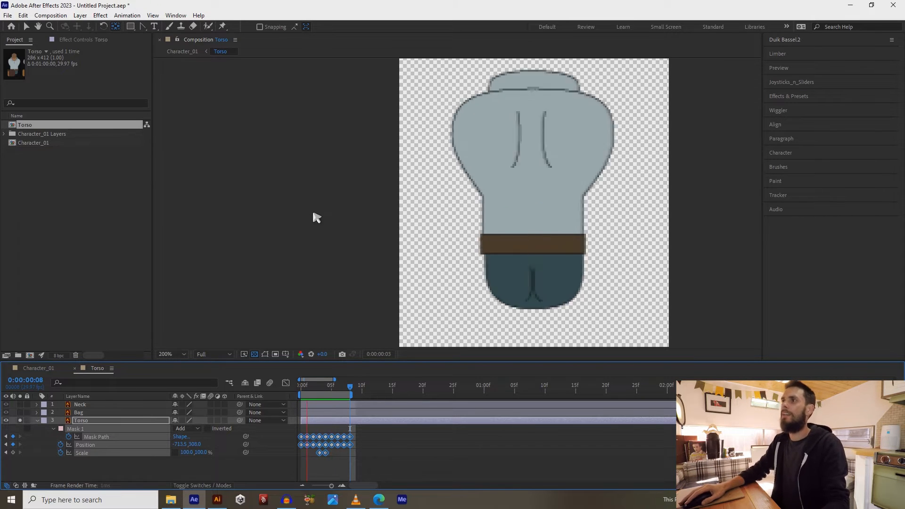
key(space)
mouse_move(311, 389)
mouse_down()
mouse_move(291, 394)
mouse_move(355, 394)
mouse_move(301, 394)
mouse_up()
mouse_move(370, 205)
mouse_down()
mouse_move(369, 227)
mouse_move(370, 215)
mouse_up()
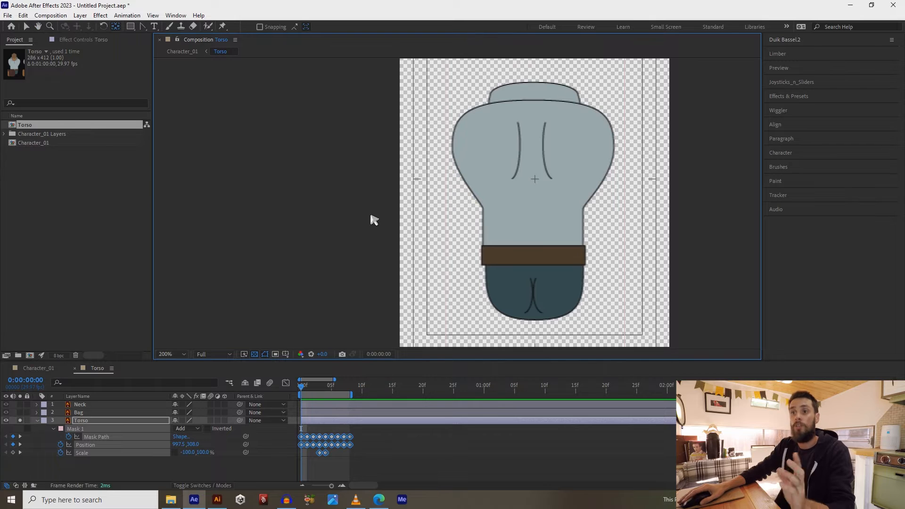
click(38, 420)
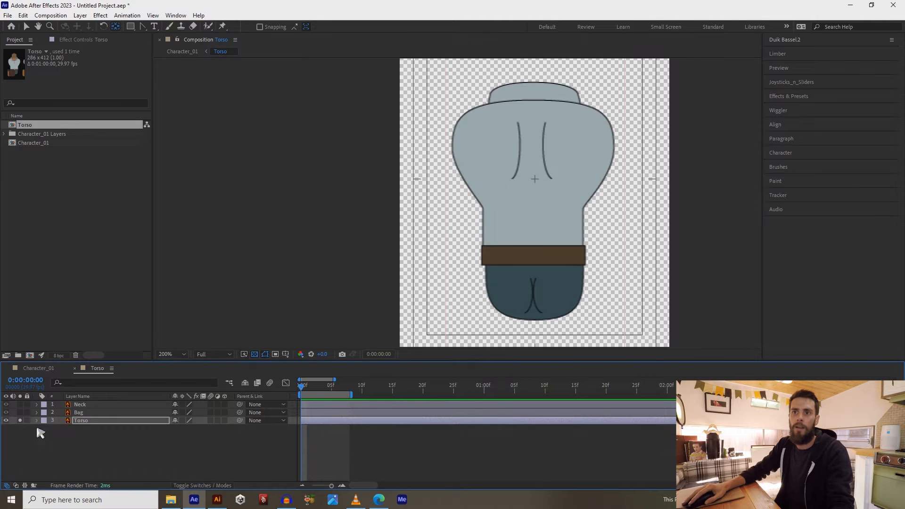
click(78, 404)
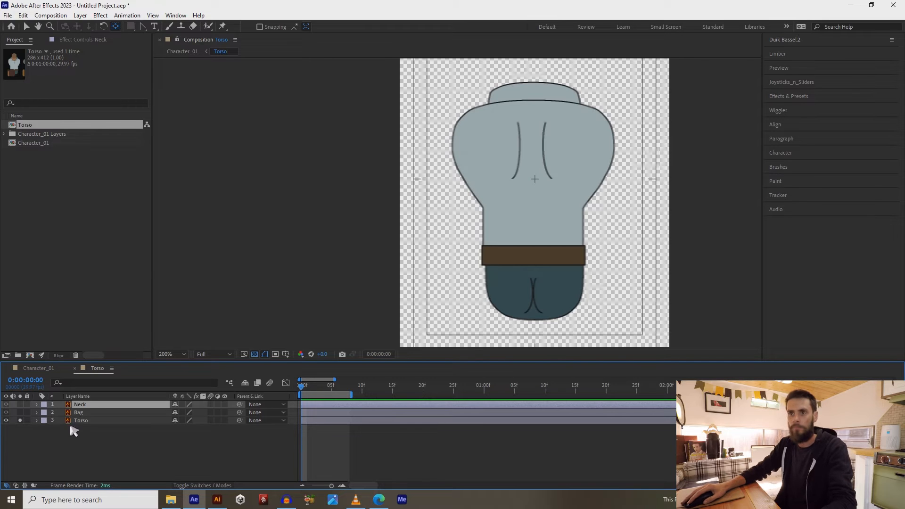
click(90, 420)
key(u)
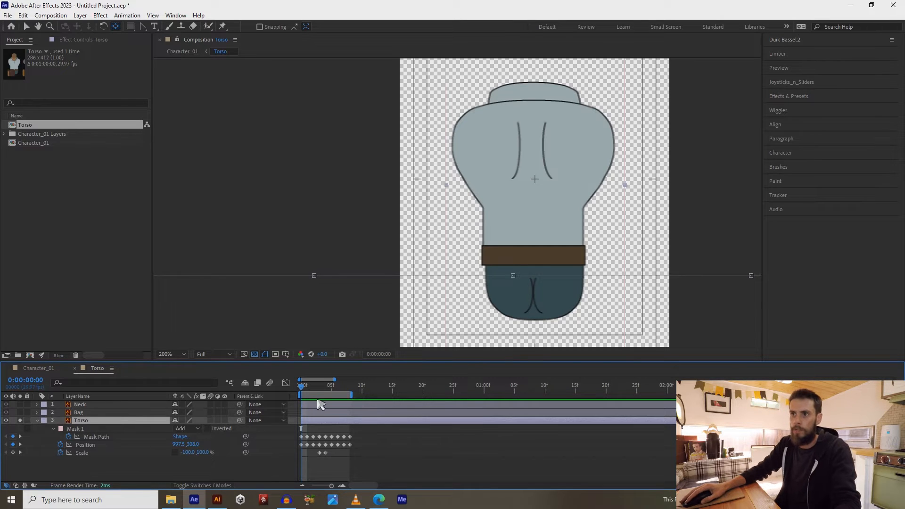
Go to the front view at frame 4 and solo the Neck layer along with the Torso layer
key(space)
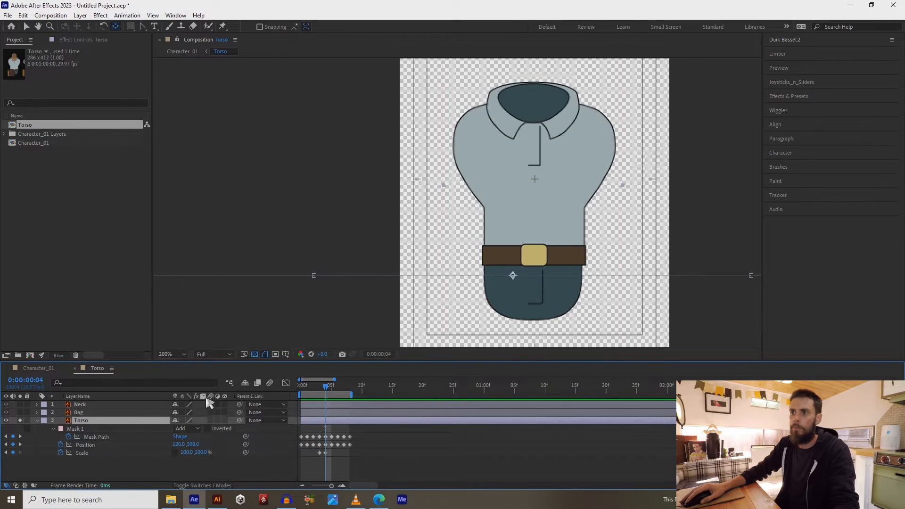
click(106, 405)
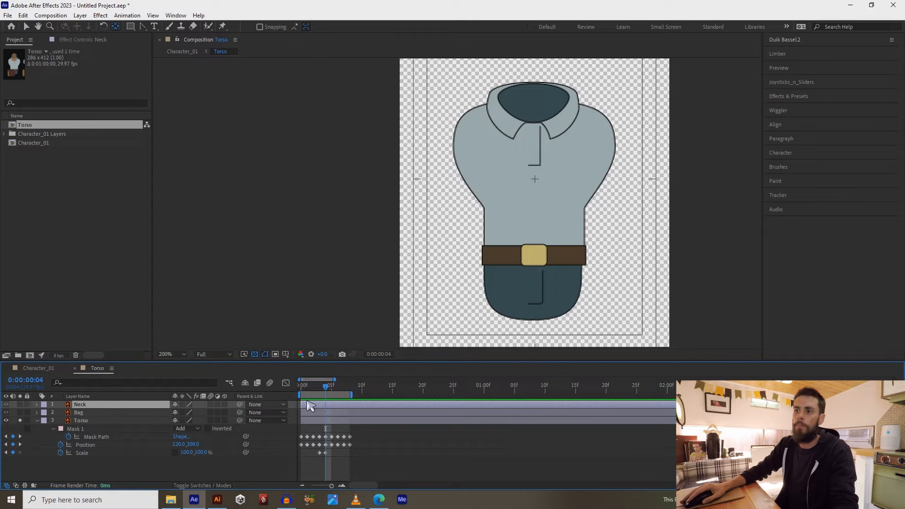
click(20, 404)
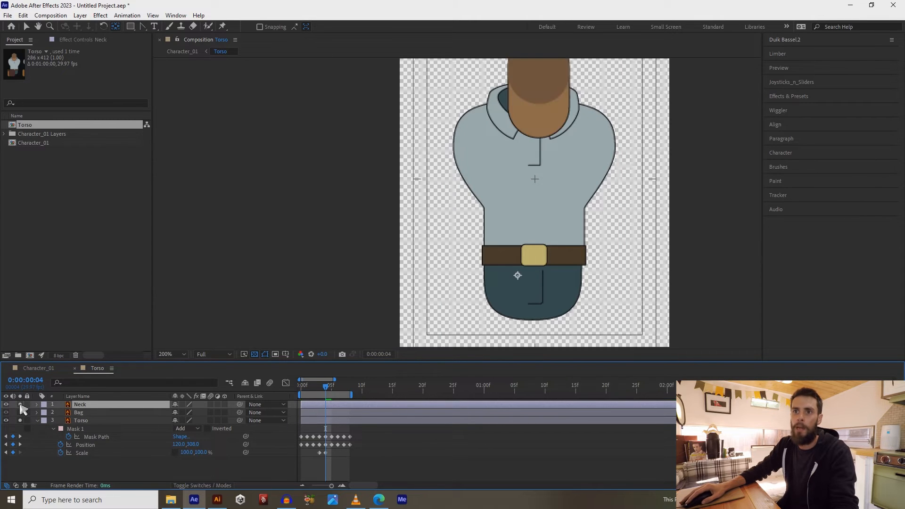
Move the Neck layer slightly sideways to centre the neck within the shirt collar of the front view at frame 4
drag(540, 89, 508, 165)
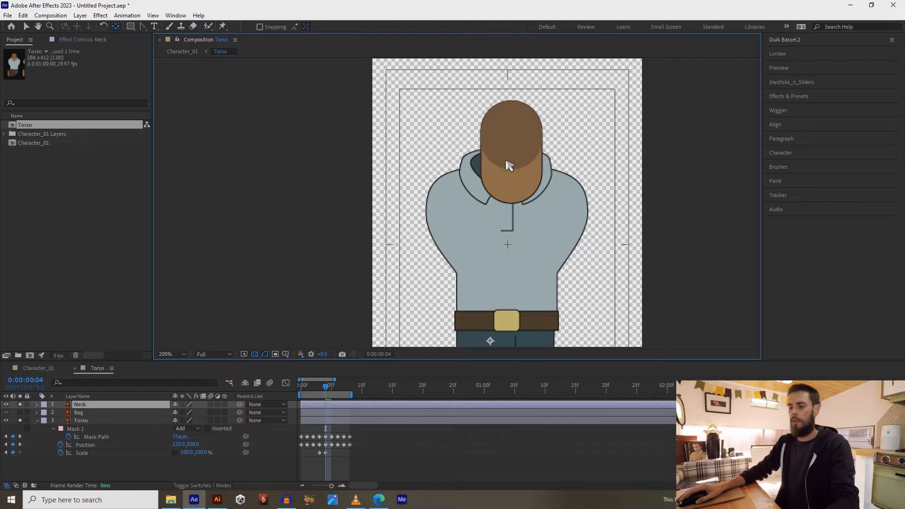
scroll(509, 165, up, 2)
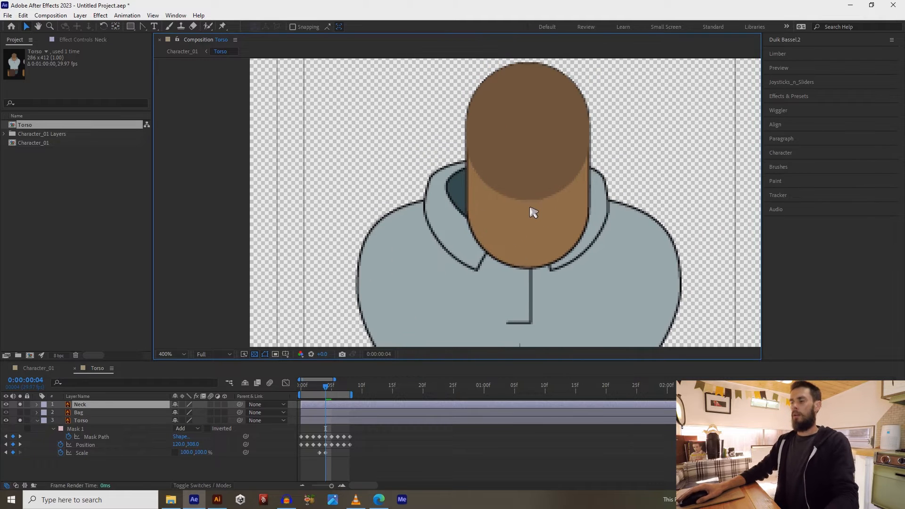
scroll(533, 212, down, 2)
drag(509, 190, 504, 190)
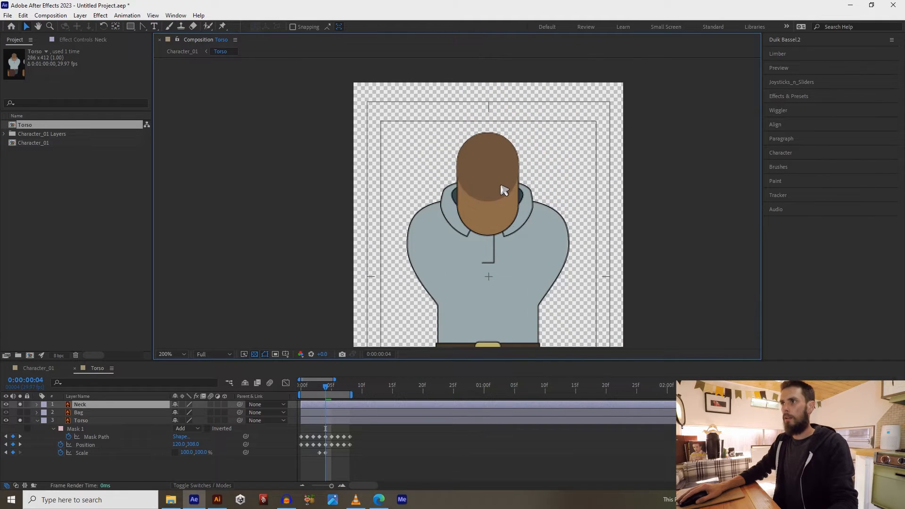
drag(469, 236, 473, 185)
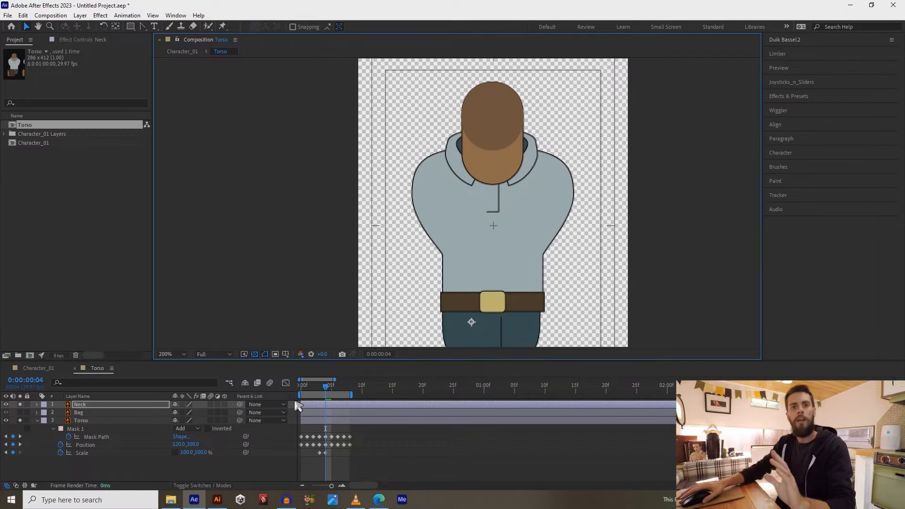
mouse_move(328, 390)
mouse_down()
mouse_move(306, 395)
mouse_move(359, 396)
mouse_move(319, 404)
mouse_move(327, 402)
mouse_up()
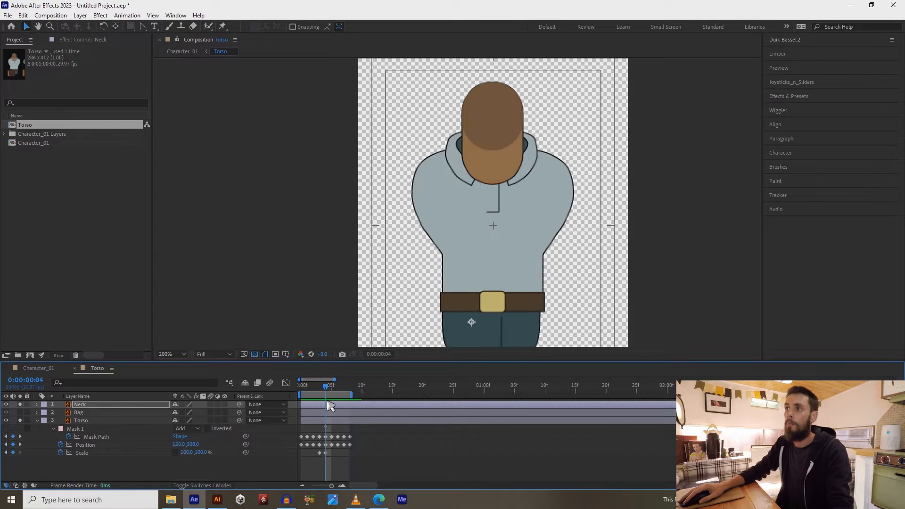
Draw a closed filled shape over the shirt with the Pen tool, its curved upper edge following the inner front collar beneath the neck
click(125, 469)
scroll(347, 191, up, 3)
drag(370, 244, 398, 262)
click(107, 473)
click(142, 27)
click(175, 27)
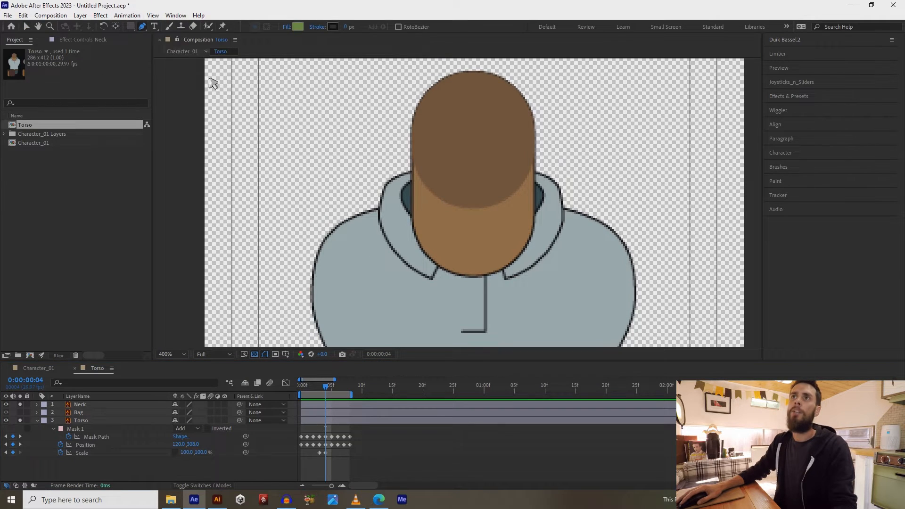
click(373, 172)
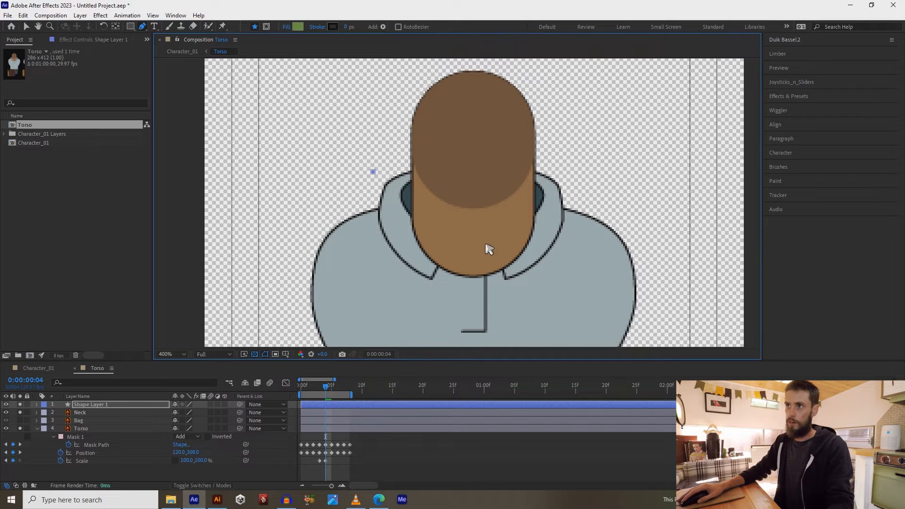
drag(477, 245, 542, 246)
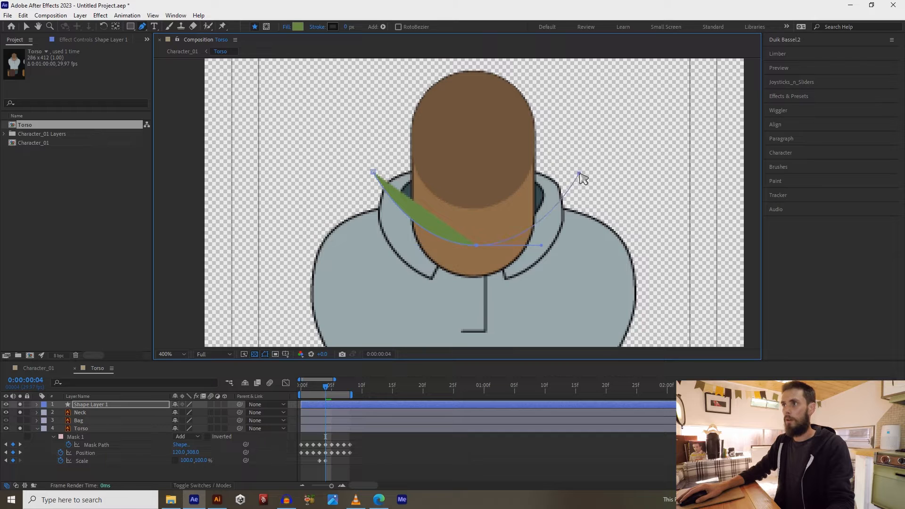
click(579, 173)
drag(579, 174, 579, 161)
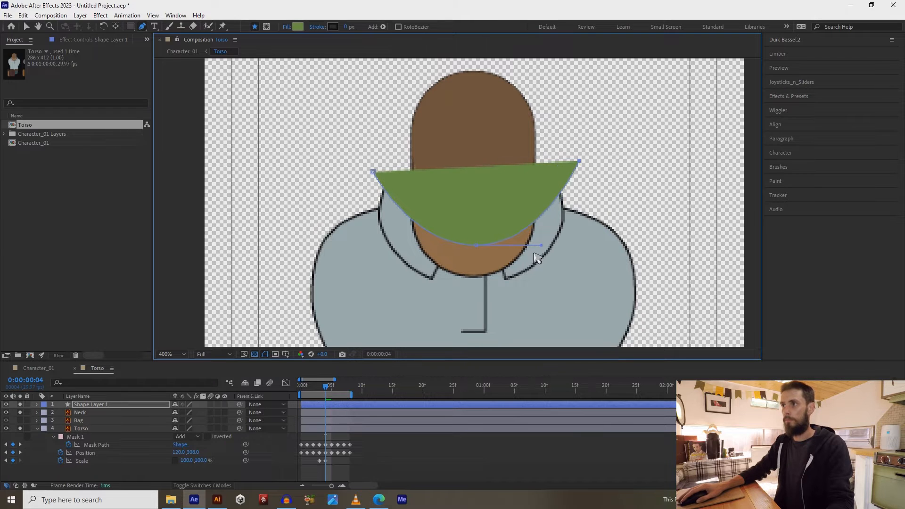
click(658, 322)
click(332, 322)
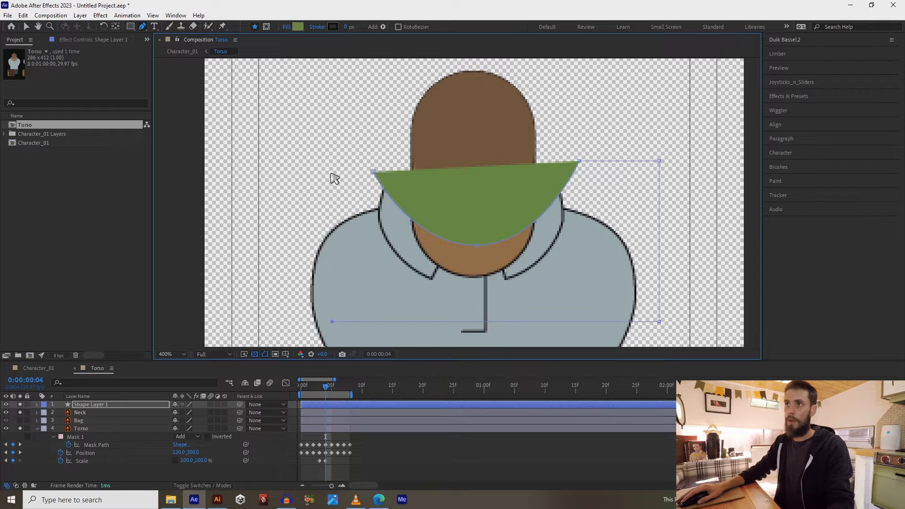
click(374, 173)
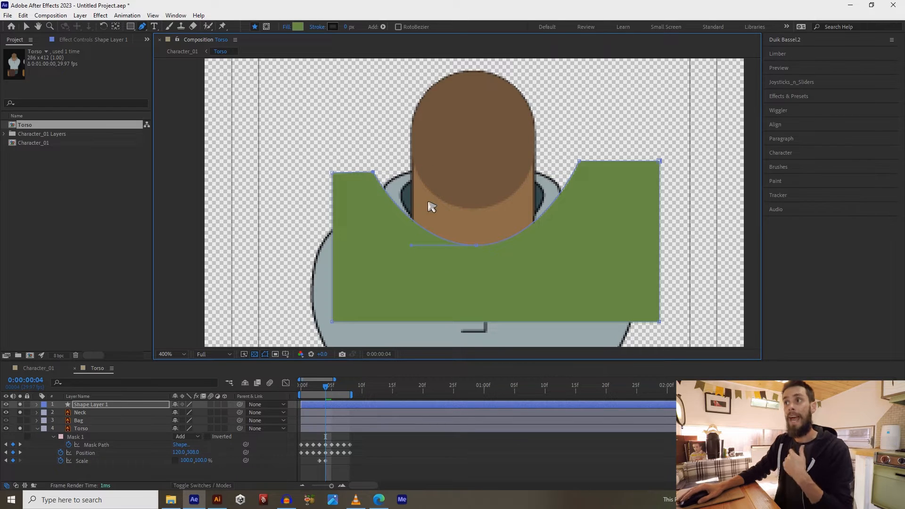
key(v)
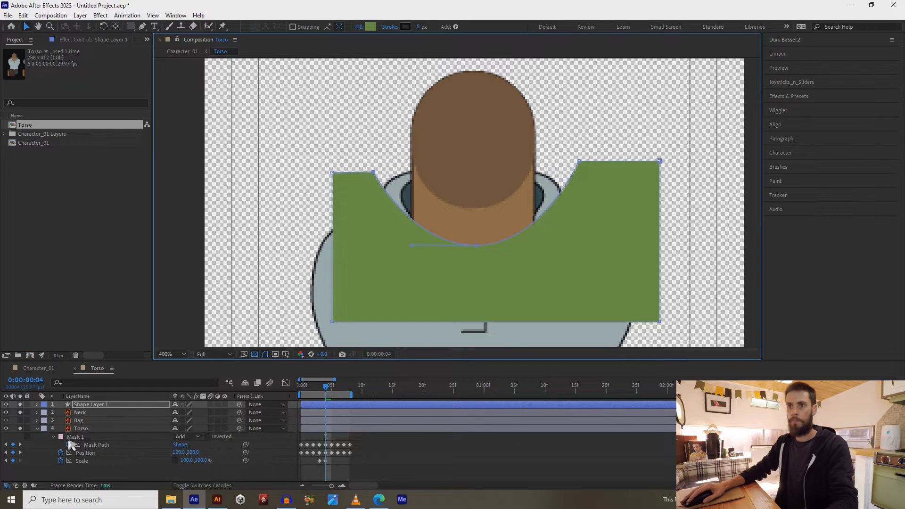
Set Shape Layer 1 as the Neck layer's track matte and invert the matte
click(94, 413)
click(194, 486)
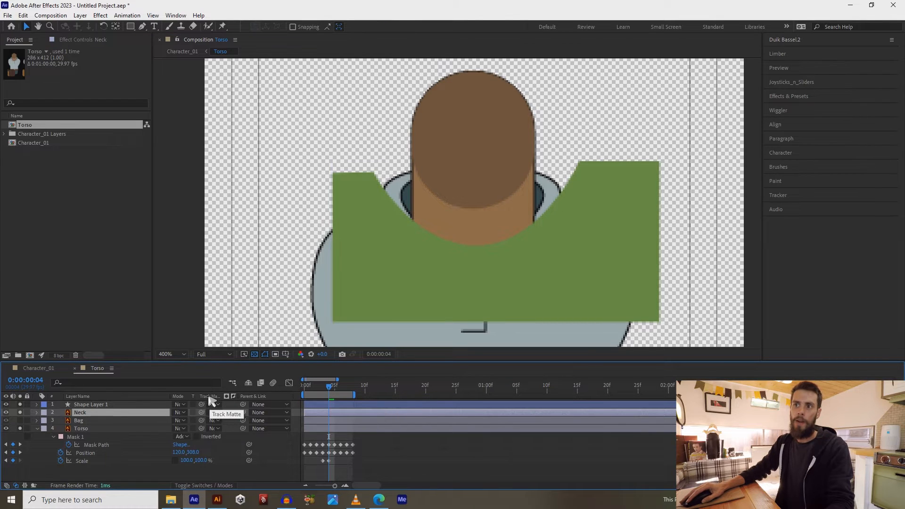
click(217, 416)
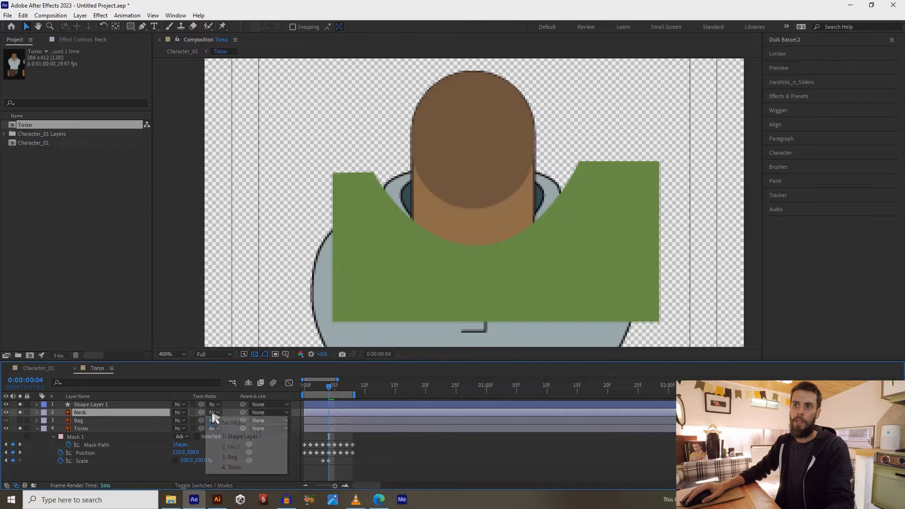
click(235, 437)
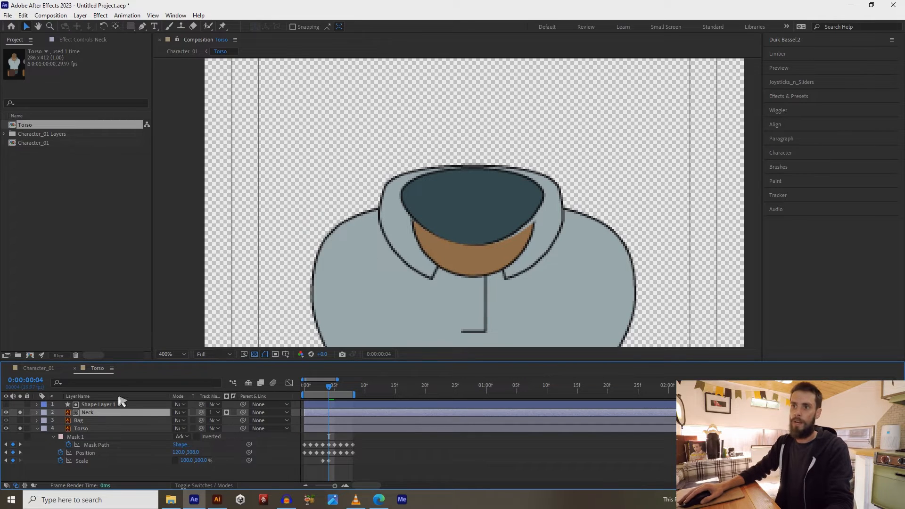
click(234, 413)
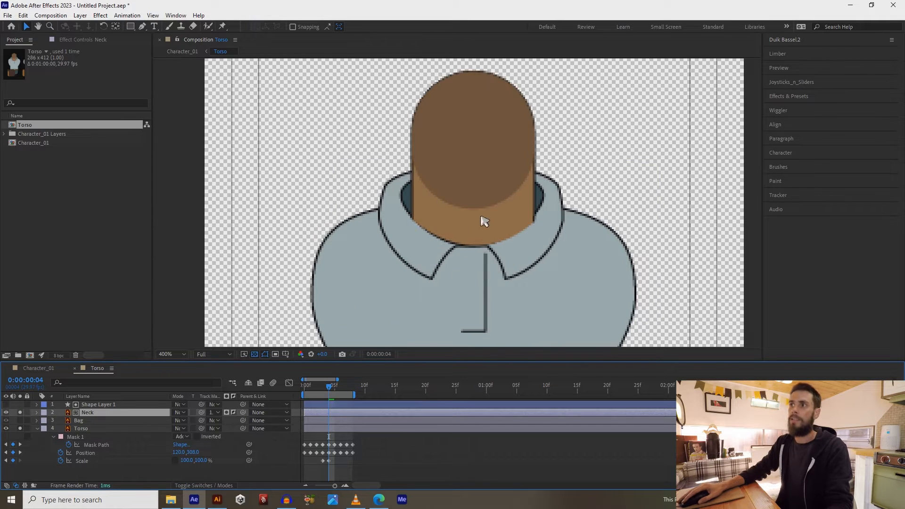
Refine the matte shape's curve to the collar line by recentring its lowest vertex, shortening both handles and raising one upper corner
click(109, 405)
scroll(487, 281, up, 1)
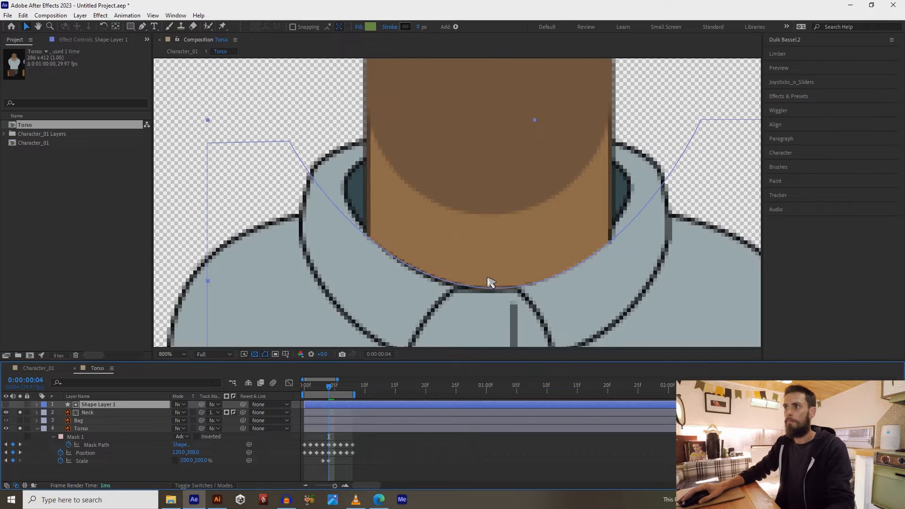
click(499, 288)
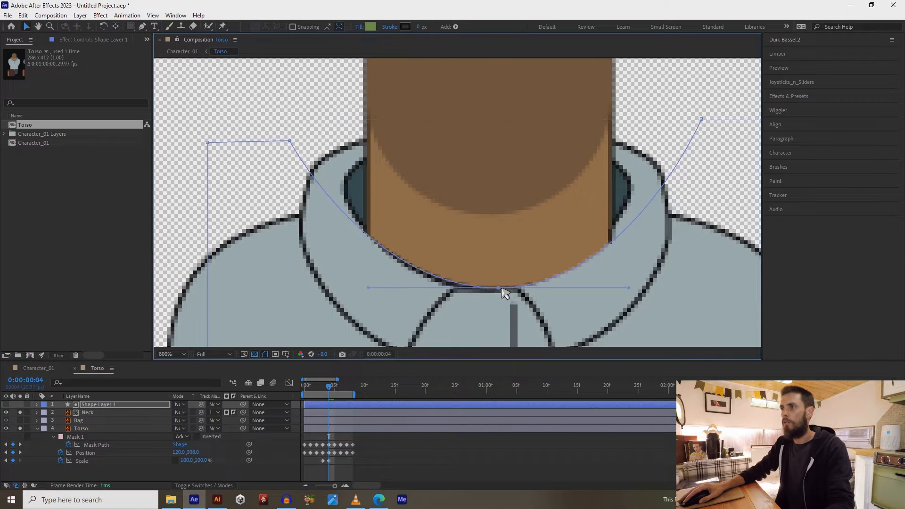
drag(491, 286, 486, 286)
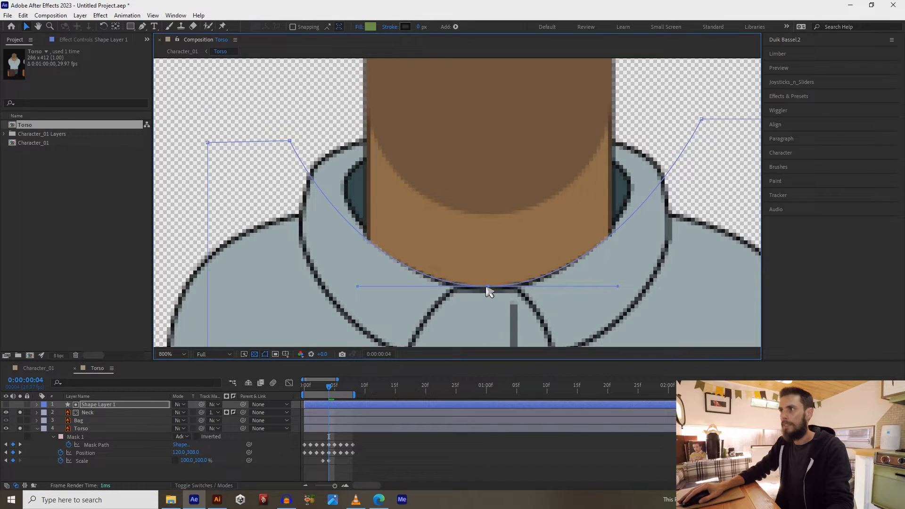
drag(619, 286, 595, 286)
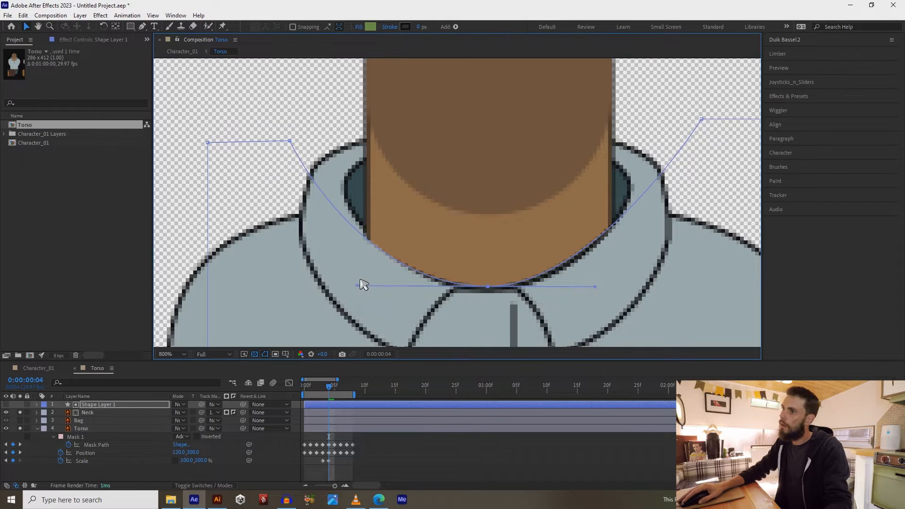
drag(357, 286, 383, 286)
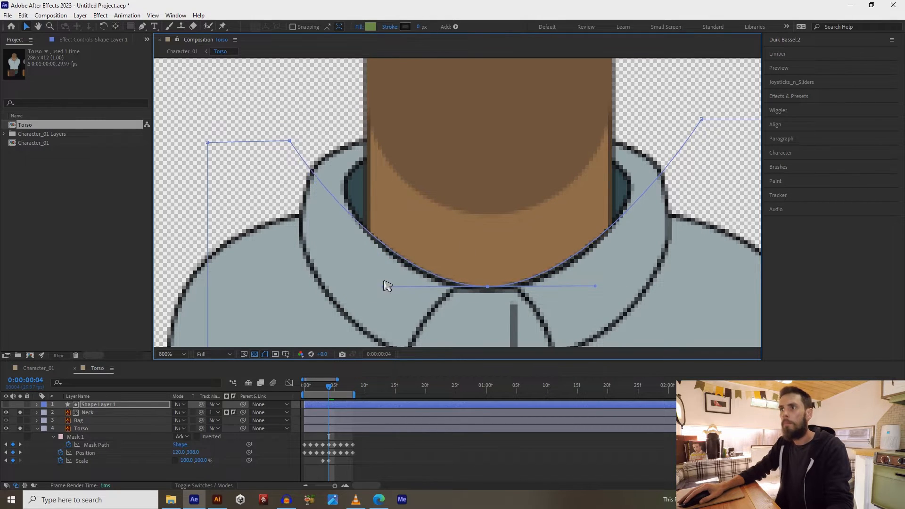
drag(293, 139, 289, 131)
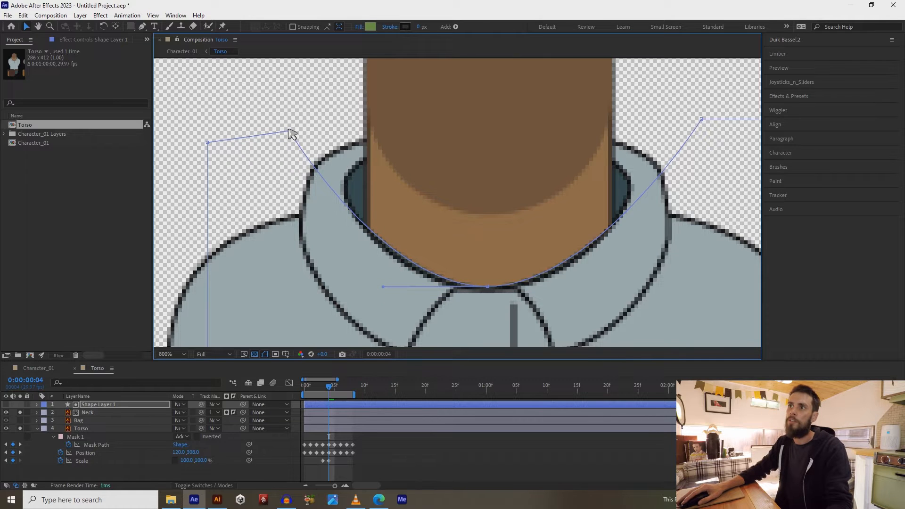
scroll(579, 186, down, 2)
click(449, 447)
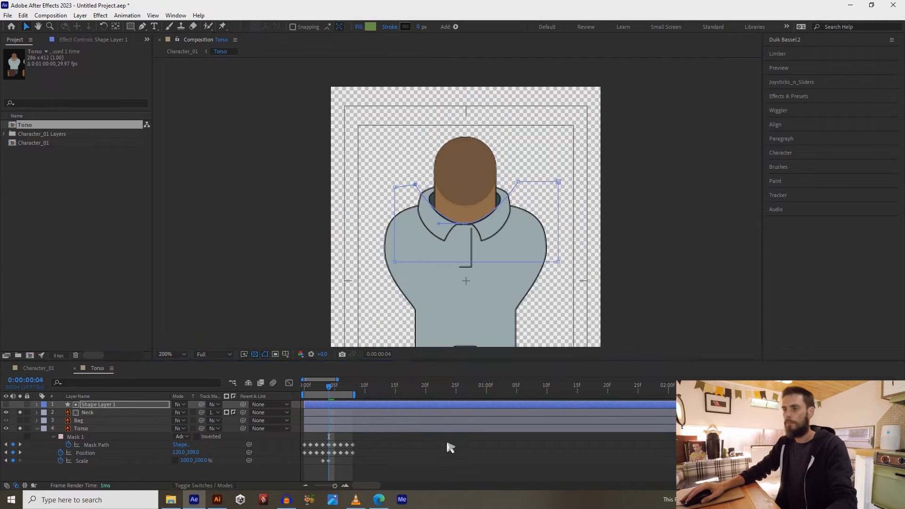
Try rotating the Neck layer about its existing anchor point, and undo the rotation
click(91, 412)
key(w)
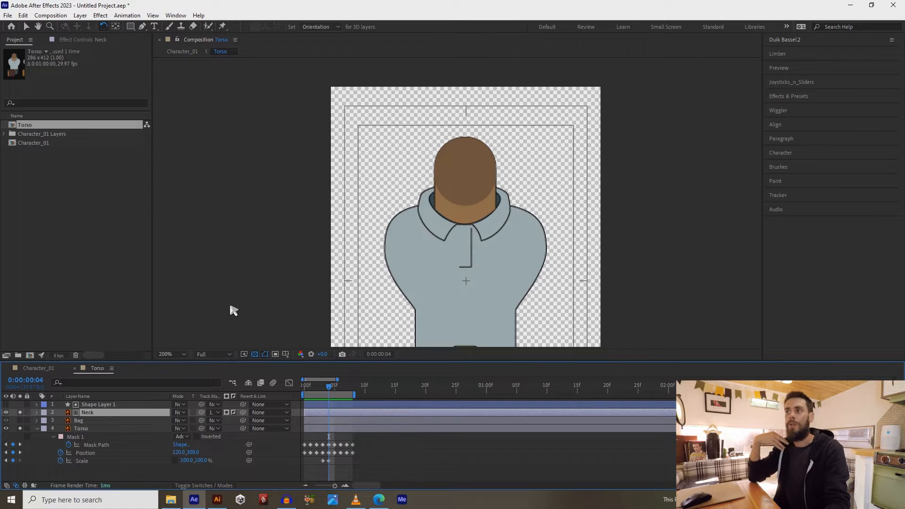
key(period)
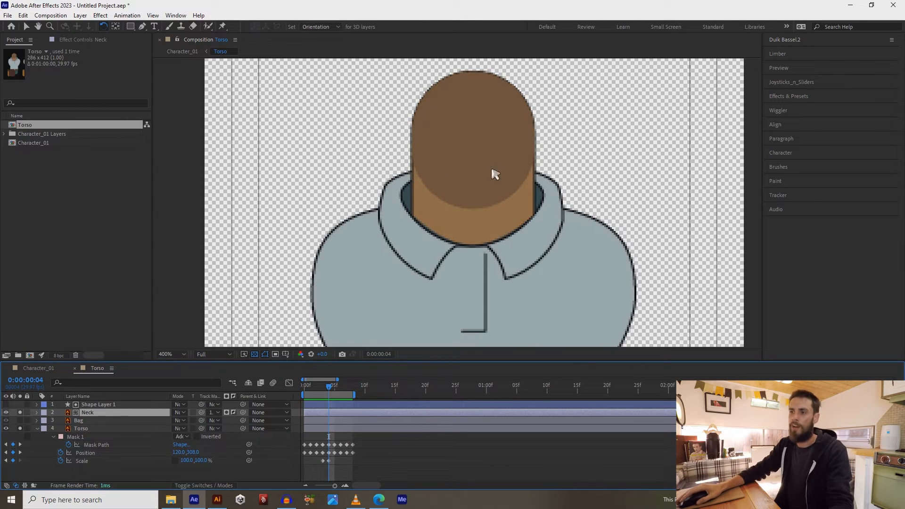
drag(490, 171, 493, 238)
key(w)
drag(485, 187, 488, 187)
key(ctrl+z)
key(comma)
key(comma)
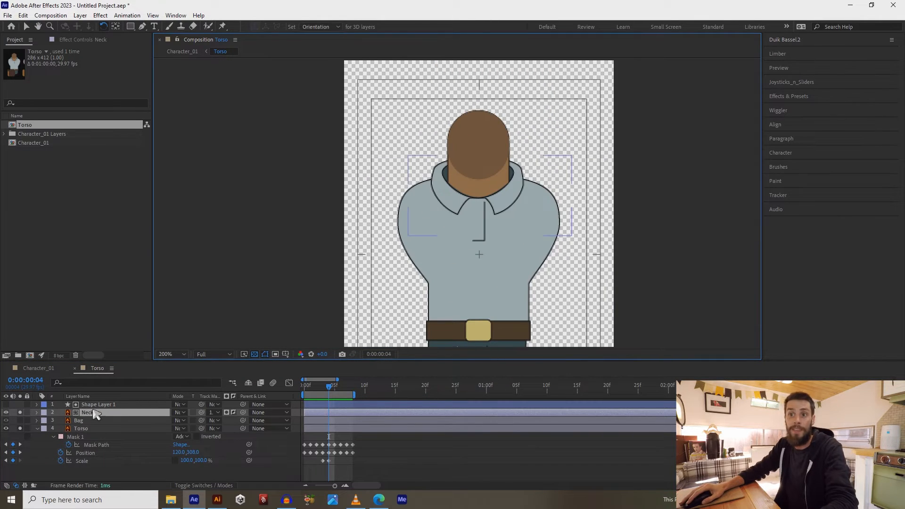
Move the Neck layer's anchor point from the hips up to just below the shirt collar
key(y)
key(comma)
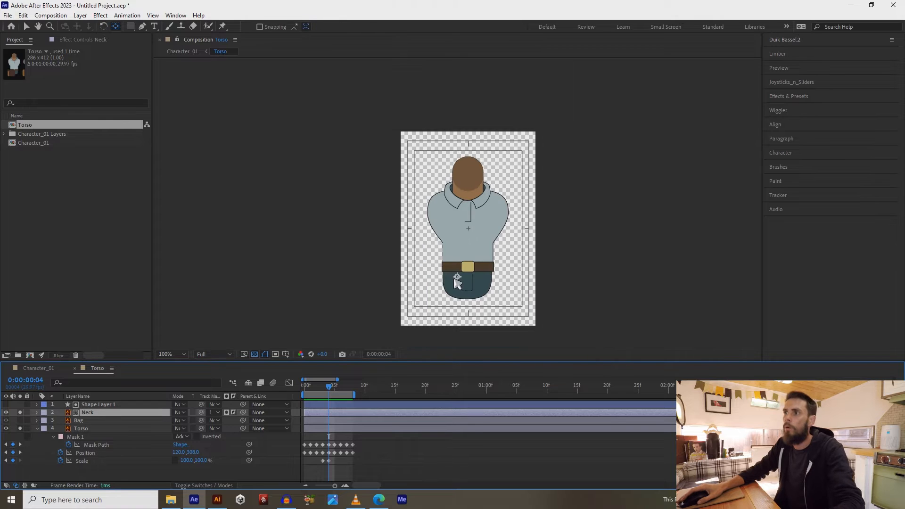
drag(457, 277, 471, 199)
key(period)
key(period)
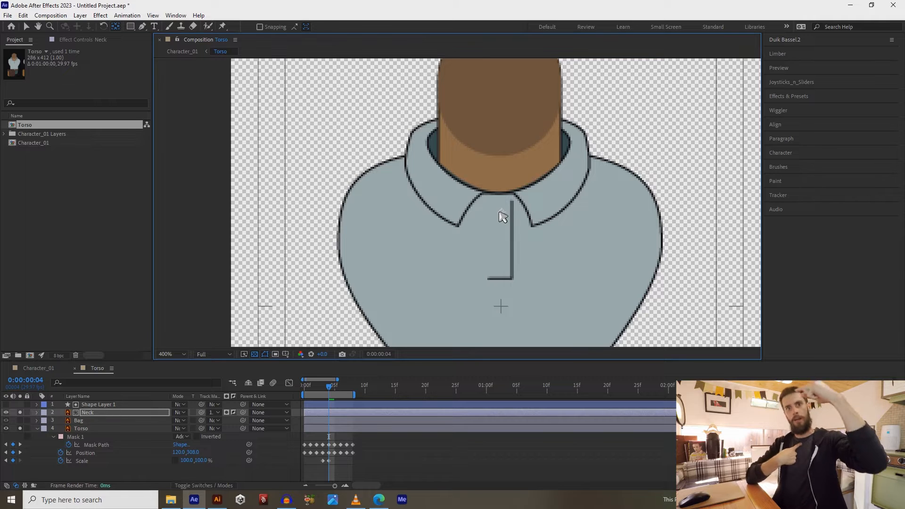
Rotate the Neck layer slightly clockwise about its new anchor point to test the collar matte
drag(532, 145, 535, 185)
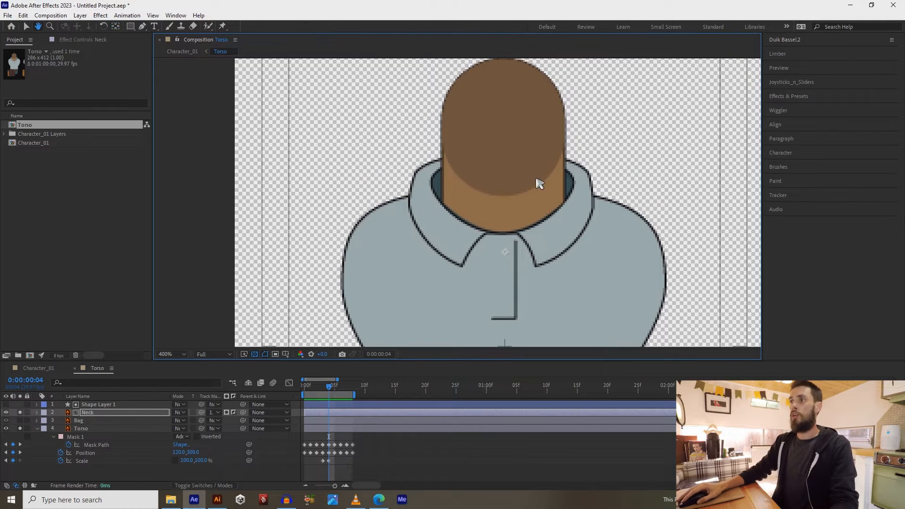
key(w)
mouse_move(505, 119)
mouse_down()
mouse_move(524, 119)
mouse_move(456, 125)
mouse_move(582, 115)
mouse_move(511, 116)
mouse_up()
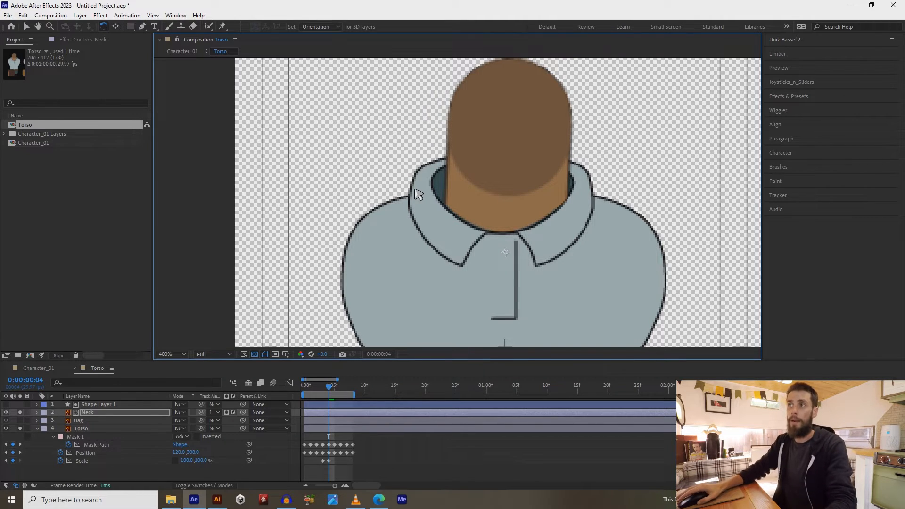
Move the two upper vertices of Shape Layer 1's curve onto the inner edges of the collar opening
click(92, 405)
key(v)
click(406, 158)
double_click(403, 154)
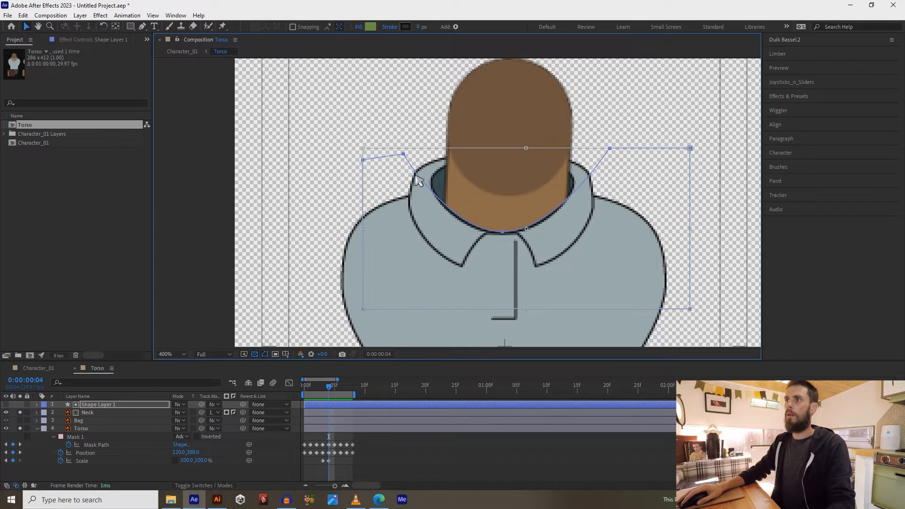
drag(403, 155, 423, 188)
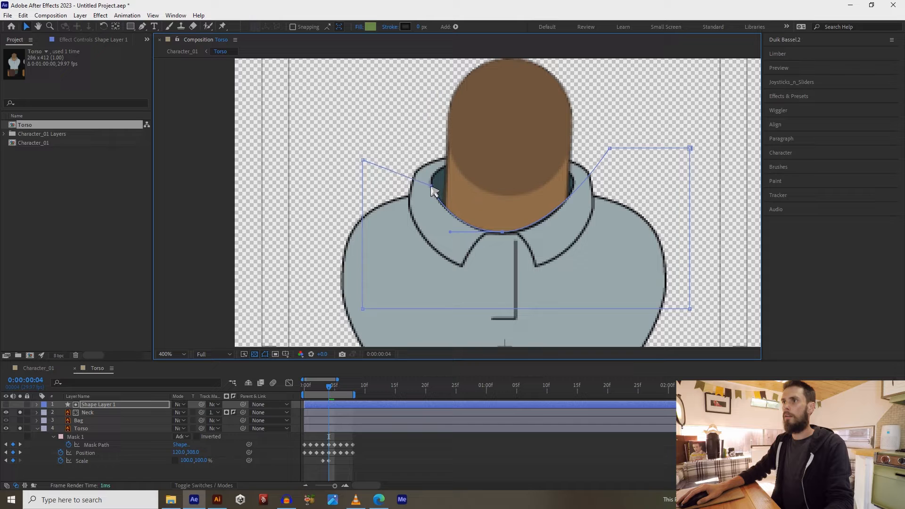
drag(610, 148, 573, 186)
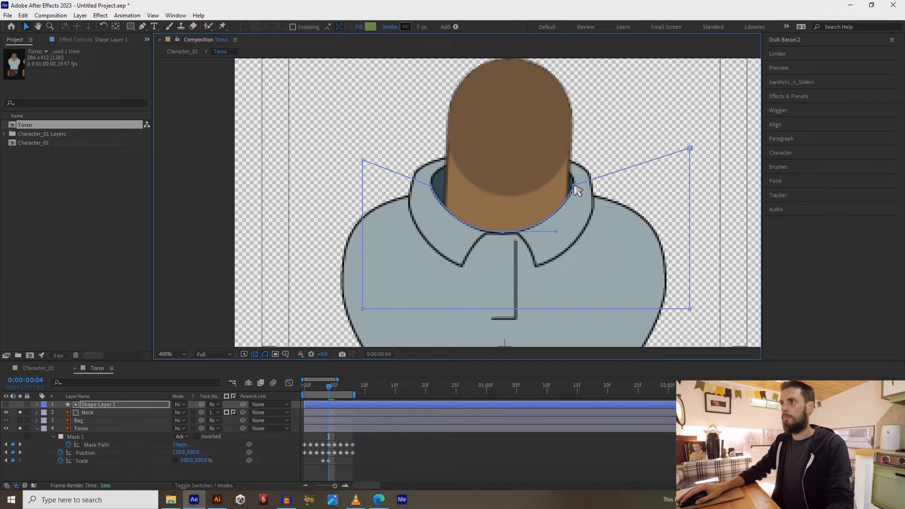
click(352, 434)
Try rotating the Neck layer a little further to check the adjusted matte, and undo the rotation
click(347, 414)
key(w)
mouse_move(513, 125)
mouse_down()
mouse_move(529, 125)
mouse_move(465, 115)
mouse_move(521, 123)
mouse_move(470, 121)
mouse_move(509, 120)
mouse_up()
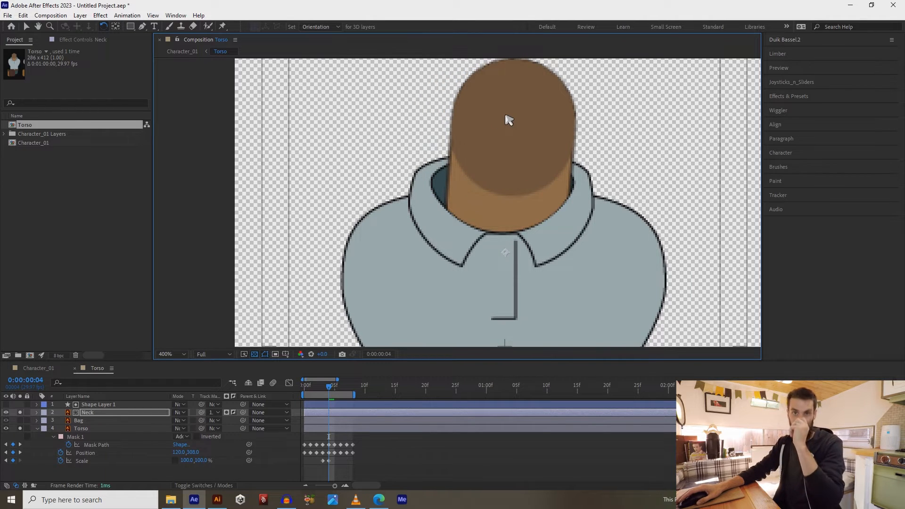
drag(529, 118, 555, 127)
key(ctrl+z)
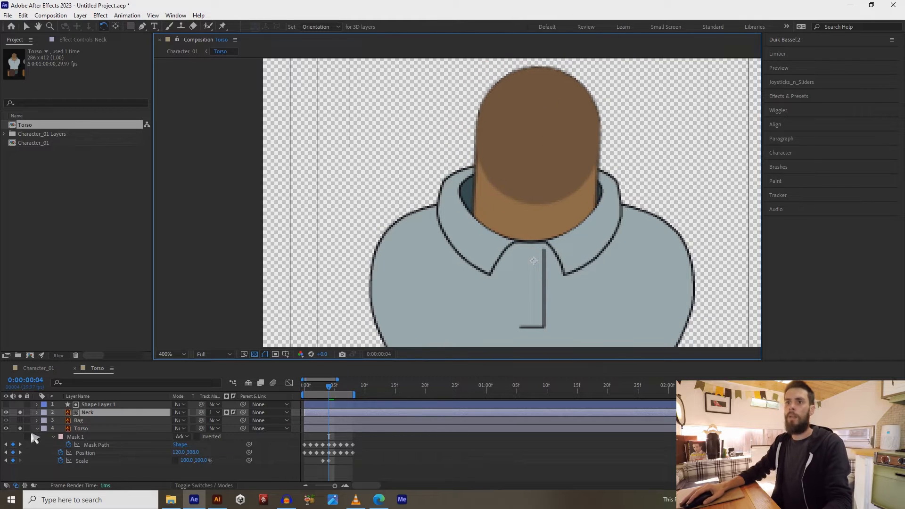
Expand Shape Layer 1's properties and rename the layer Neck_Mask
click(99, 406)
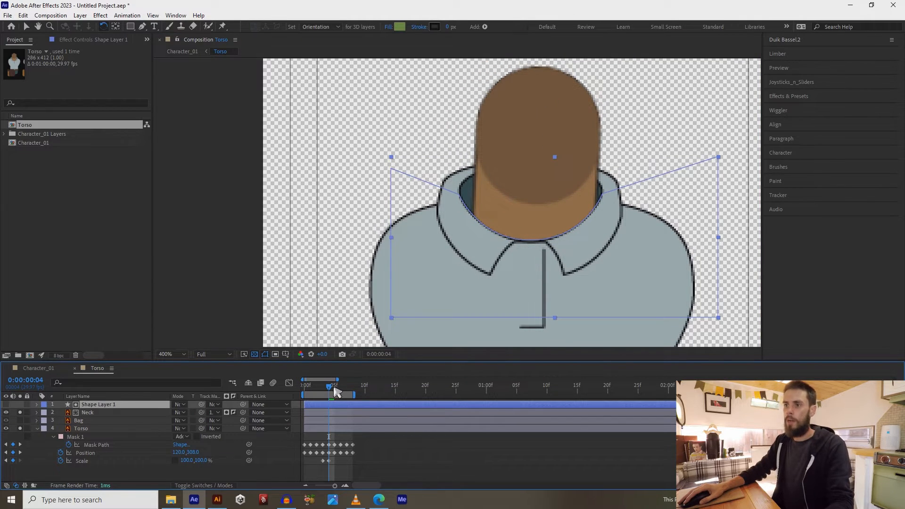
click(38, 404)
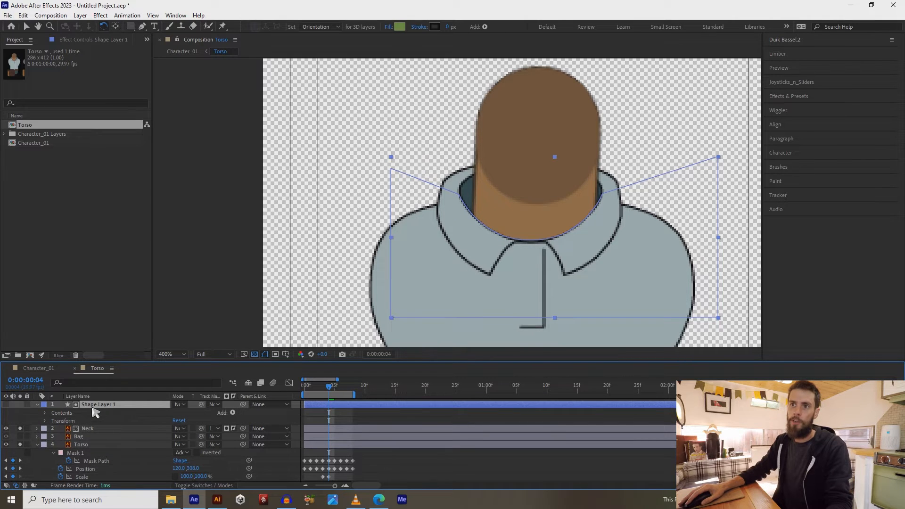
key(Return)
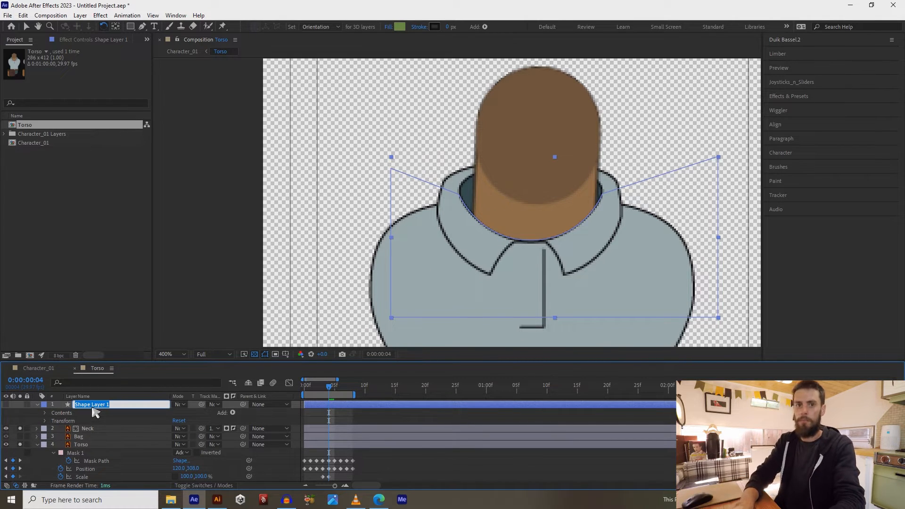
text(Neck_Mask)
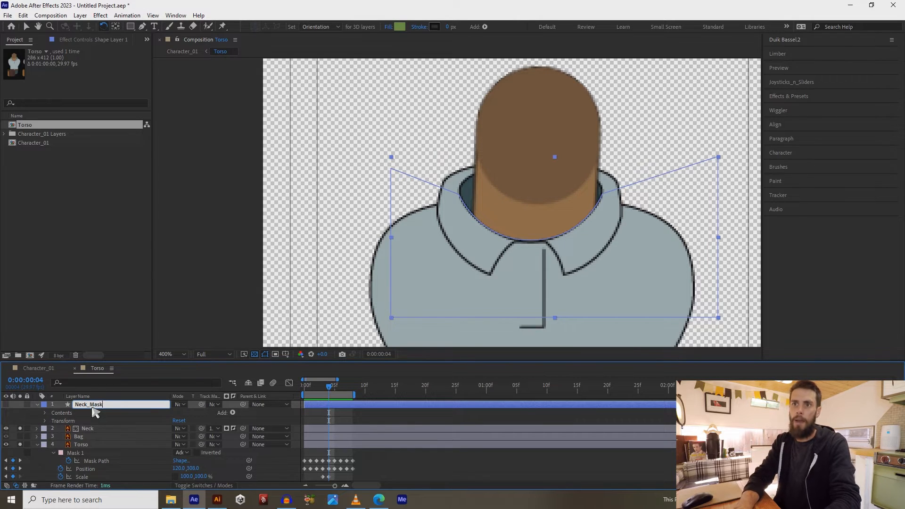
key(Return)
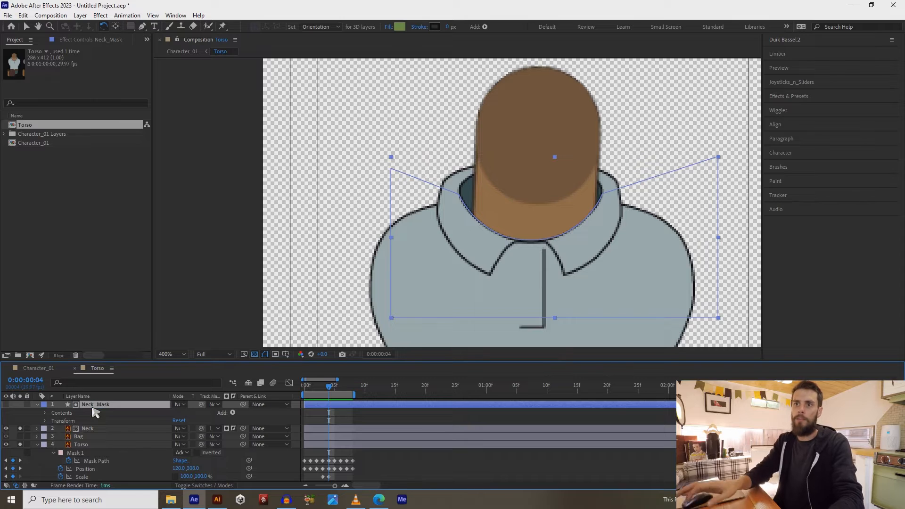
Expand Neck_Mask's contents to its shape path and enable path keyframing at frame 4
click(46, 413)
click(54, 420)
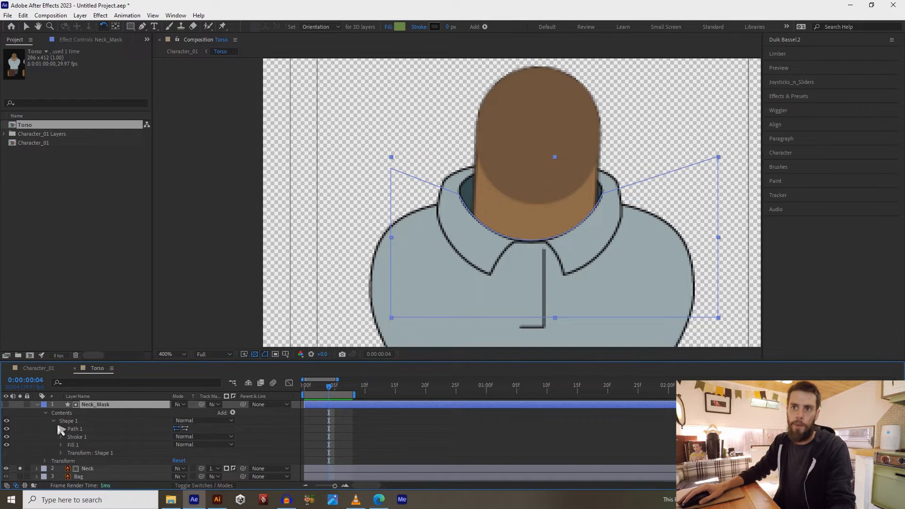
click(62, 429)
click(77, 437)
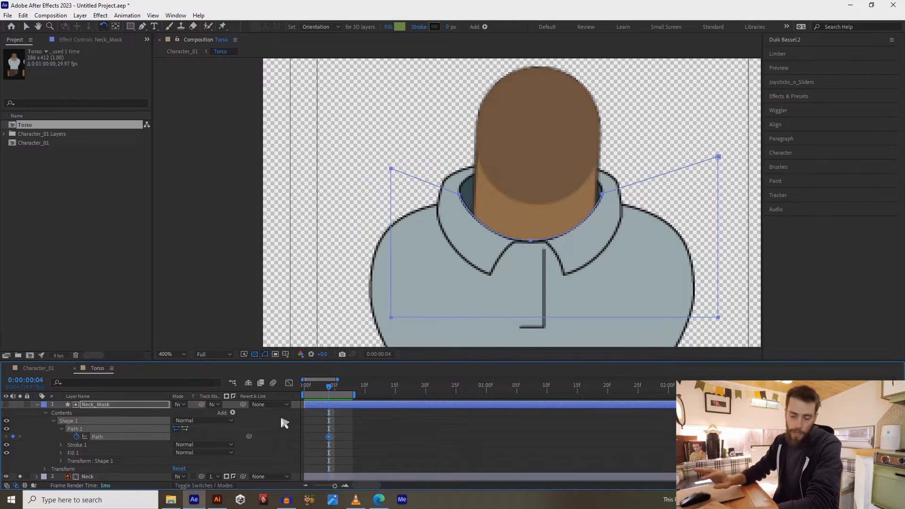
At frame 5, move the Neck_Mask path's lowest vertex to the collar's low point and its left vertex to the inner collar edge
key(Page_Down)
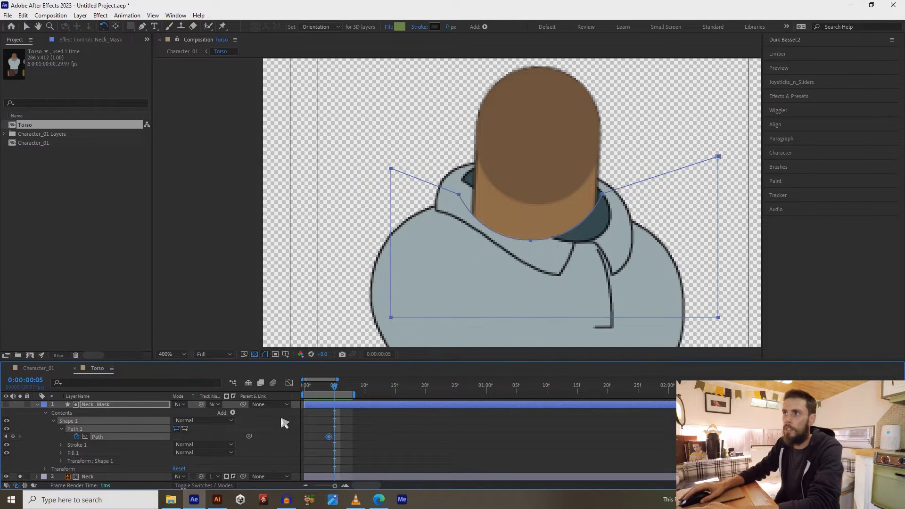
key(v)
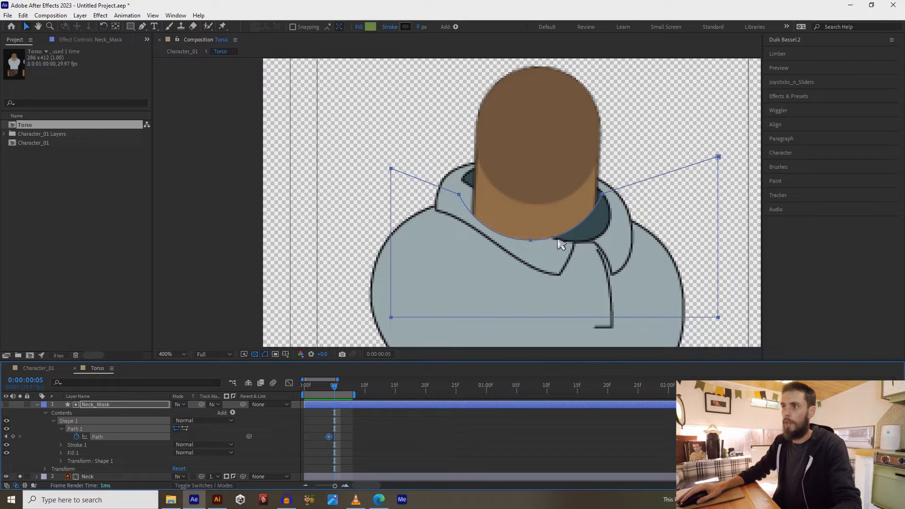
click(528, 240)
drag(532, 240, 587, 243)
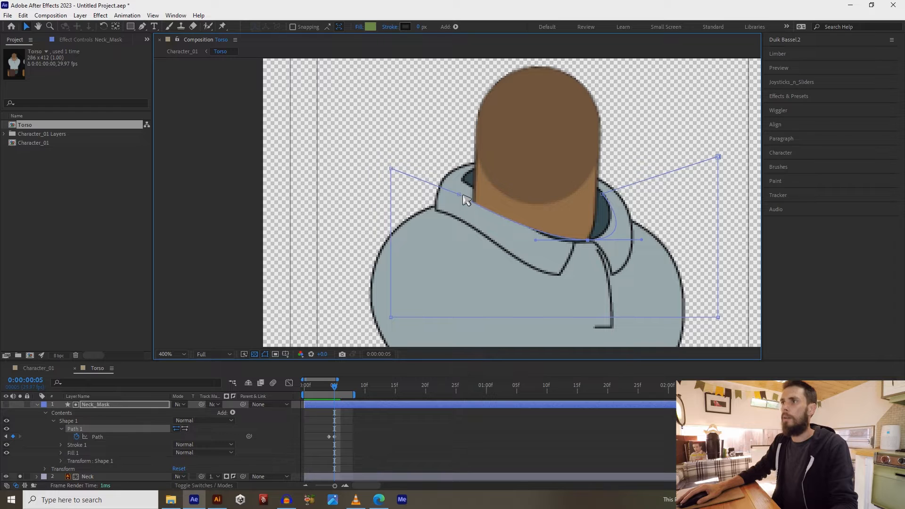
drag(462, 195, 465, 180)
Convert the left collar vertex into a smooth point with handles following the slope of the collar's edge at frame 5
click(150, 27)
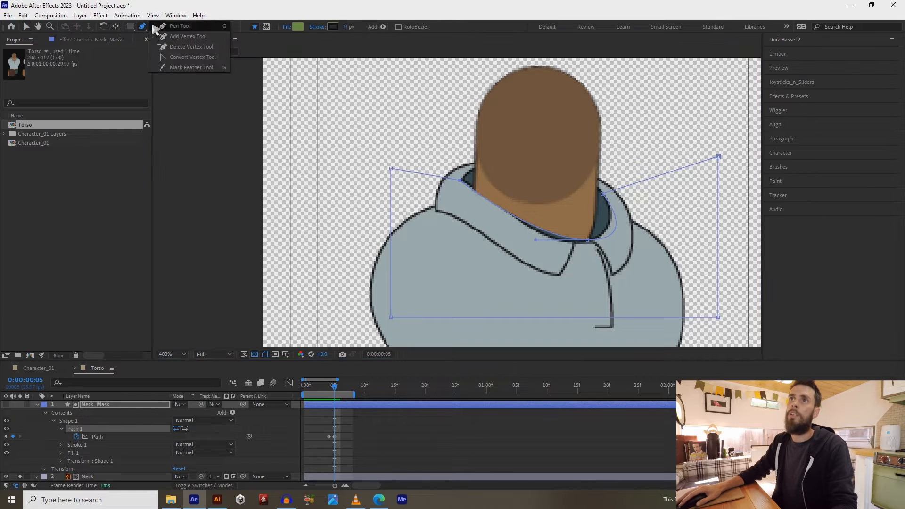
click(185, 56)
scroll(450, 177, up, 1)
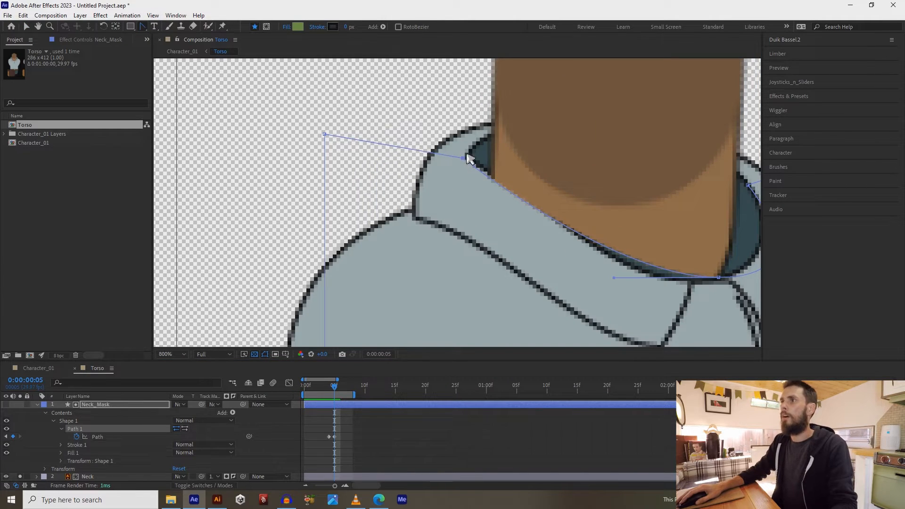
drag(464, 159, 380, 127)
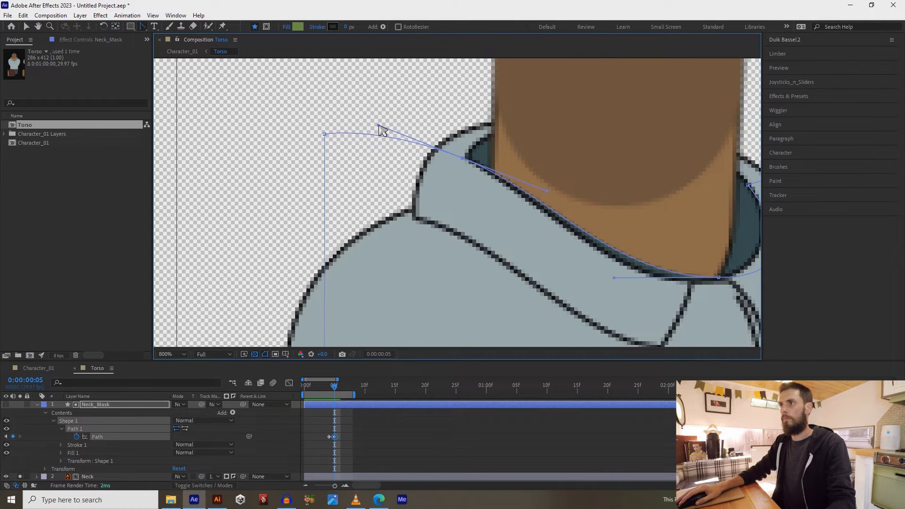
Fine-tune the lowest vertex at frame 5 and shorten its right handle to match the collar's curve
key(v)
drag(665, 277, 475, 265)
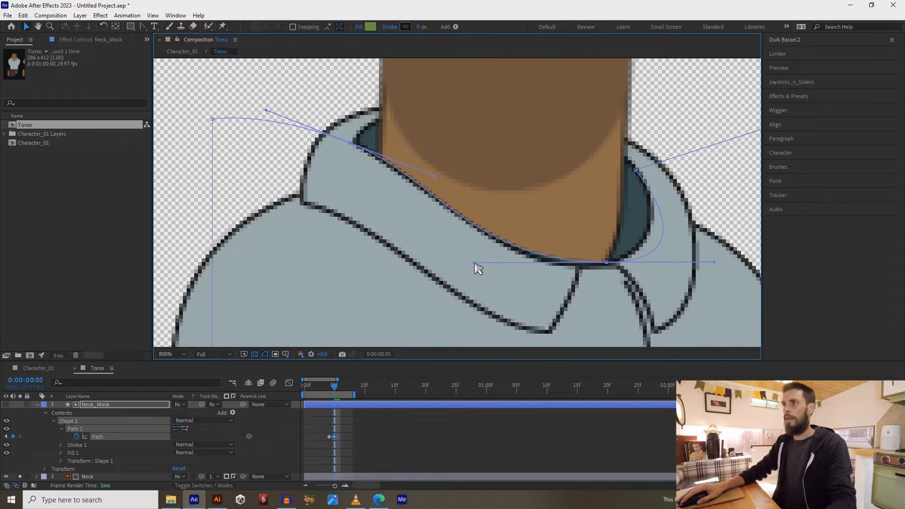
click(608, 263)
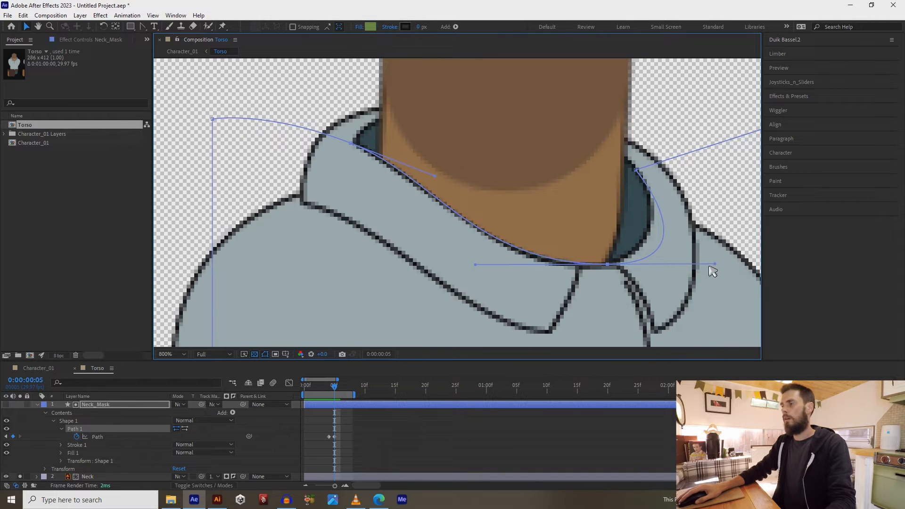
drag(716, 265, 653, 261)
Move the right collar vertex at frame 5 outward past the collar so the mask clears its dark interior
scroll(680, 222, down, 3)
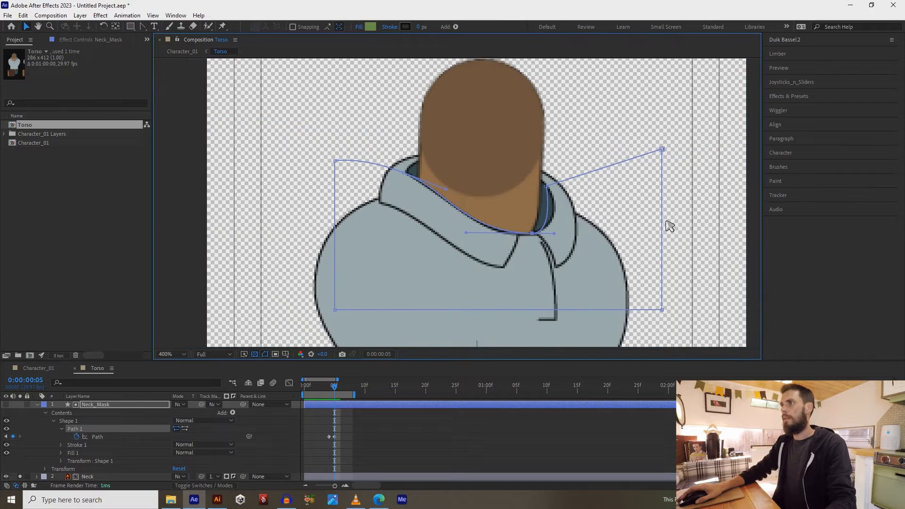
drag(472, 195, 587, 168)
drag(471, 222, 550, 205)
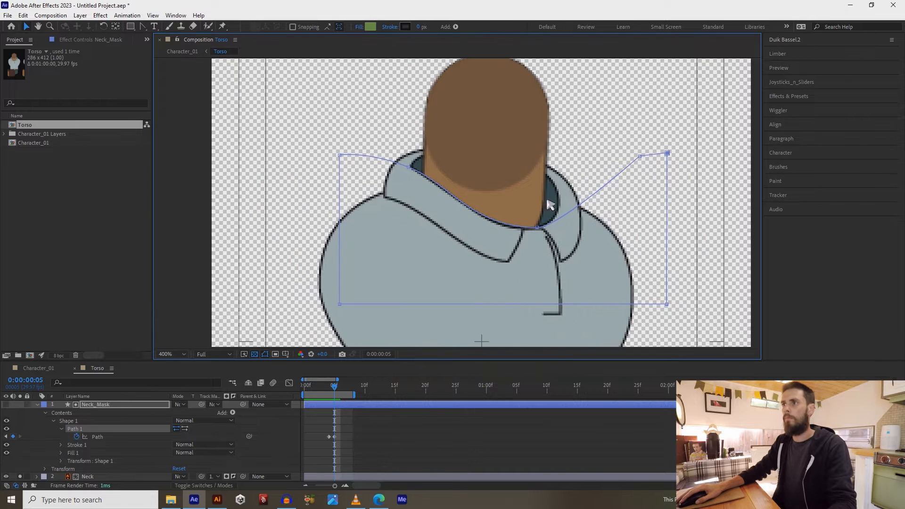
drag(447, 266, 488, 278)
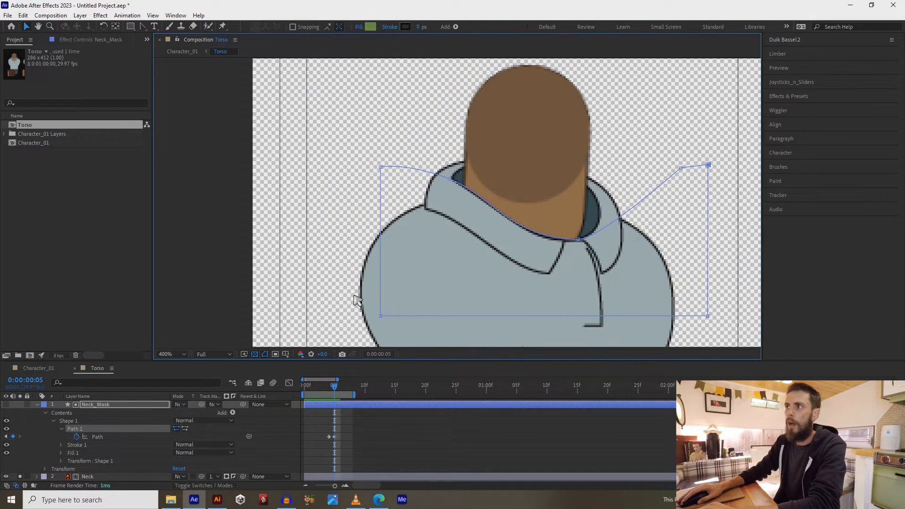
At frame 6, move the mask path's lowest vertex and left vertex to the corresponding points on the turned collar's edge
key(Page_Down)
drag(577, 242, 625, 239)
key(period)
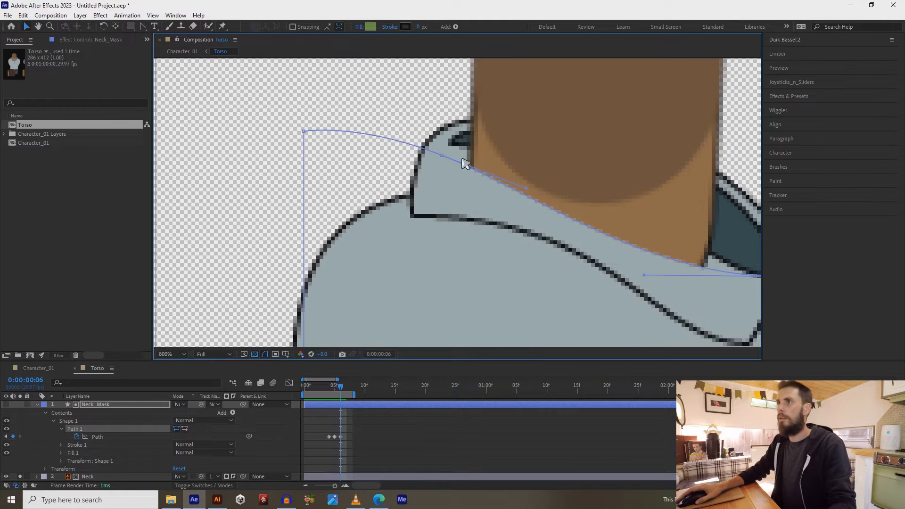
drag(443, 156, 454, 142)
Adjust the handles of the left and lowest vertices so the path follows the collar's edge at frame 6
drag(542, 179, 538, 145)
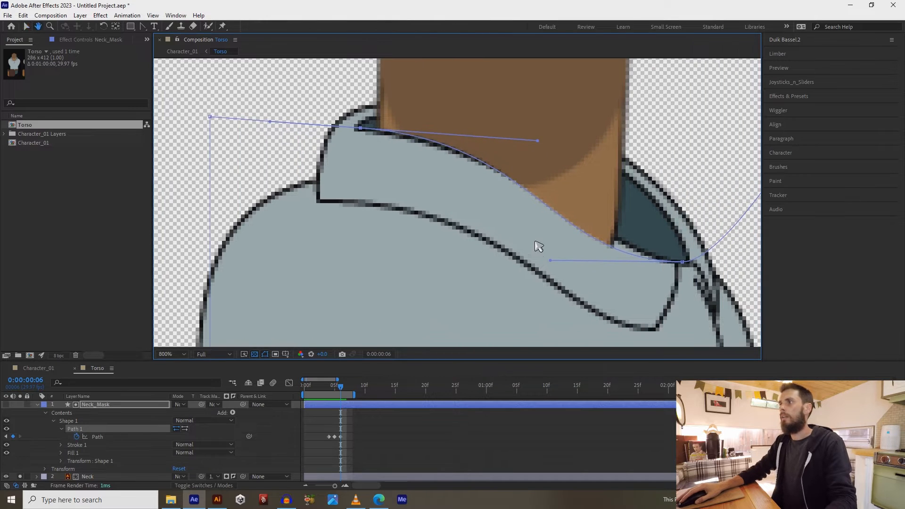
drag(550, 260, 616, 260)
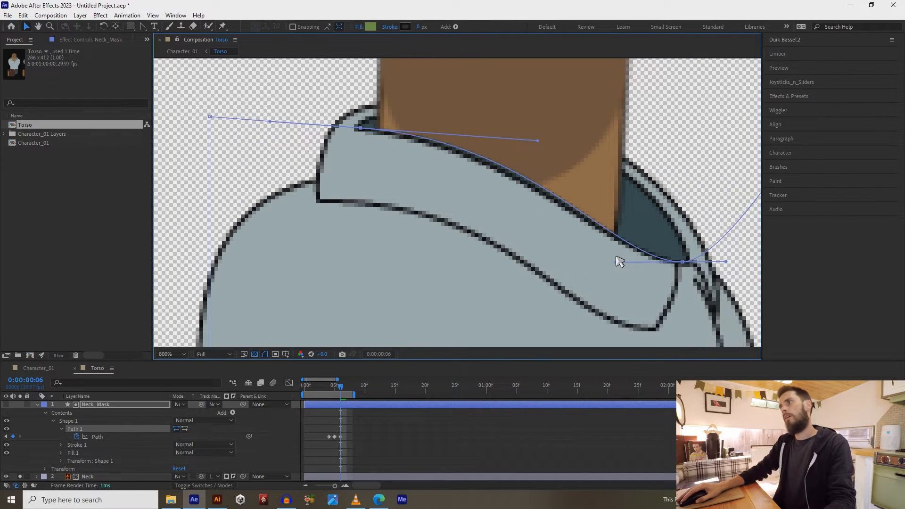
drag(538, 141, 510, 140)
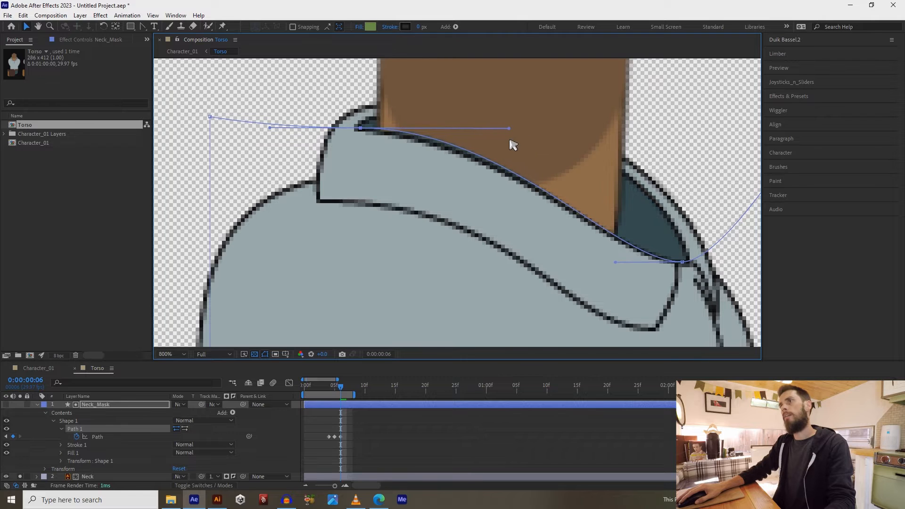
Lower the two upper right vertices of the mask path at frame 6 to clear the collar opening
drag(660, 212, 553, 232)
scroll(553, 231, down, 1)
drag(583, 173, 583, 235)
drag(609, 169, 603, 232)
drag(398, 248, 467, 244)
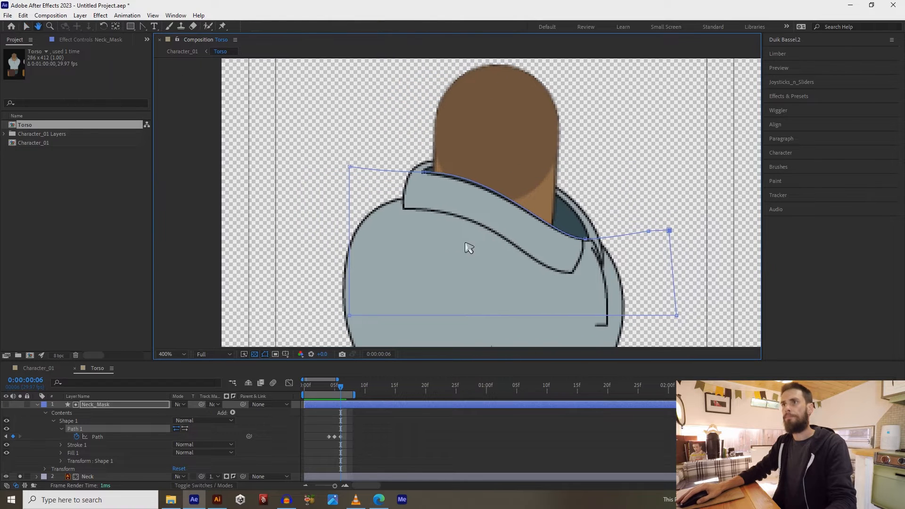
At frame 3, move the mask path's lowest vertex to the collar's low point and its right vertex onto the inner collar edge
key(Page_Down)
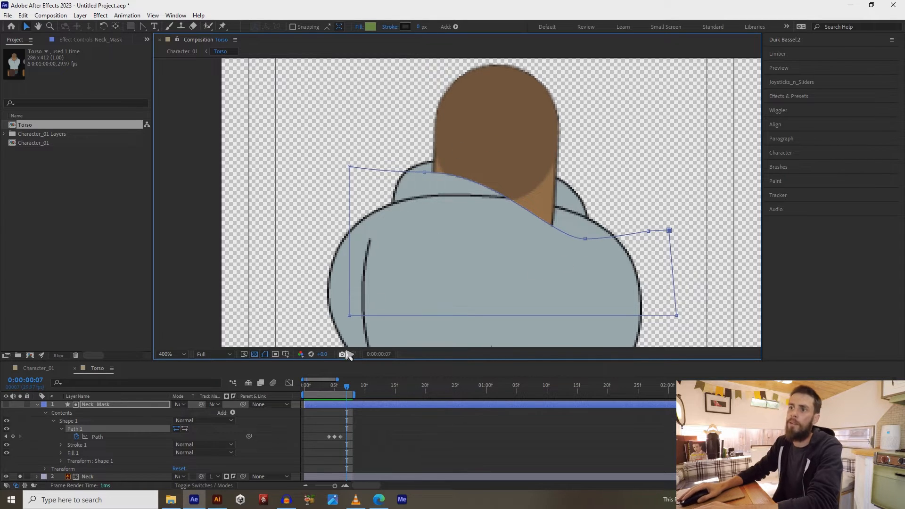
key(Page_Up)
key(Page_Up)
key(Page_Up)
key(Page_Up)
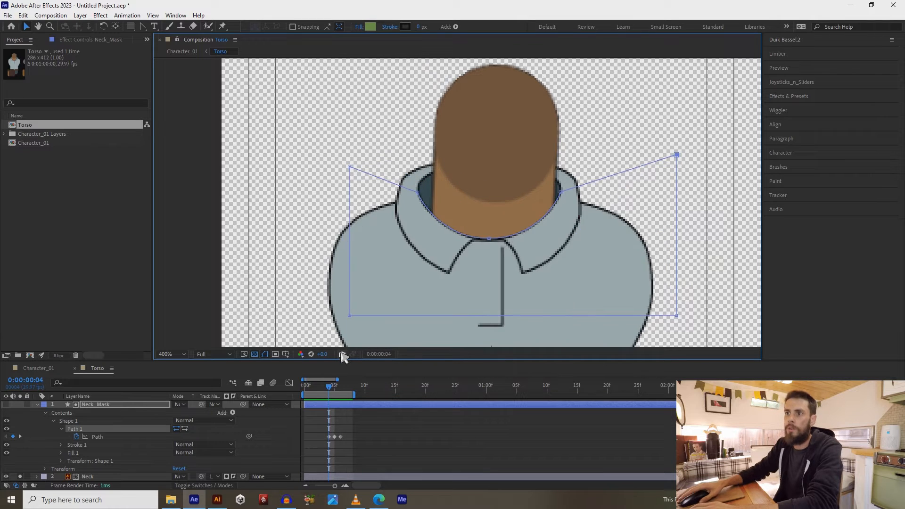
key(period)
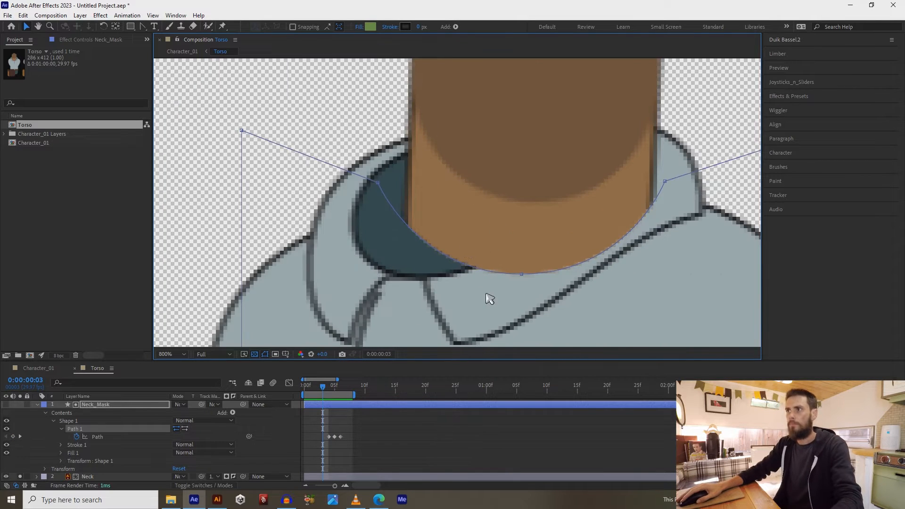
drag(521, 274, 404, 275)
key(comma)
key(ctrl+z)
drag(489, 239, 432, 240)
drag(562, 194, 556, 179)
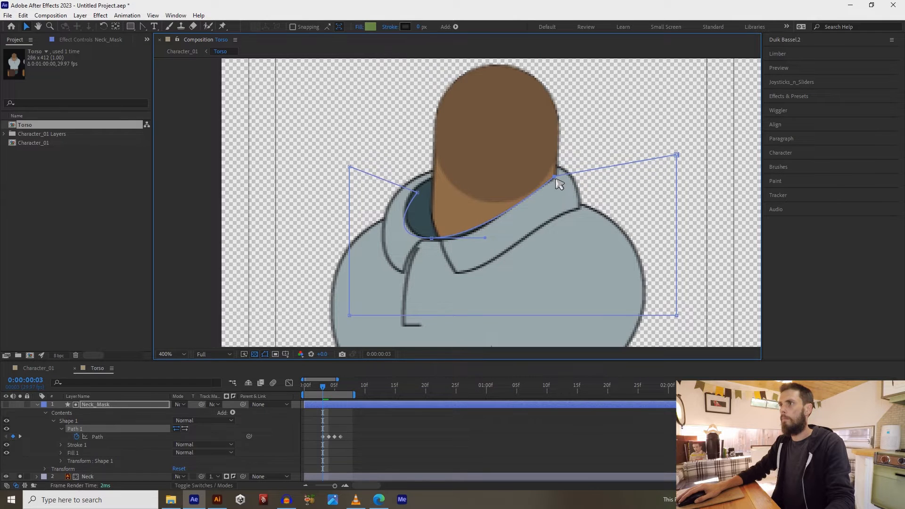
Convert the right collar vertex at frame 3 to a smooth point, and refine its position and the lowest vertex's handle along the collar
key(period)
drag(654, 173, 552, 178)
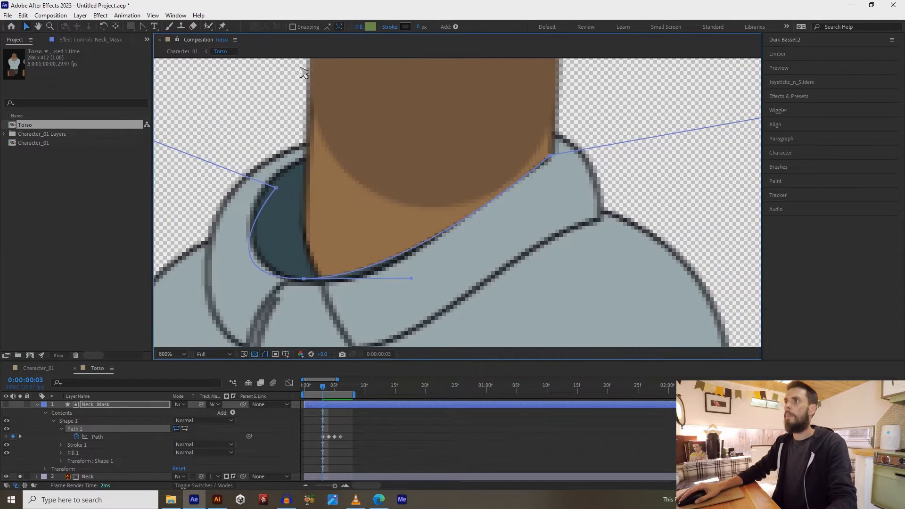
click(143, 27)
drag(547, 156, 478, 178)
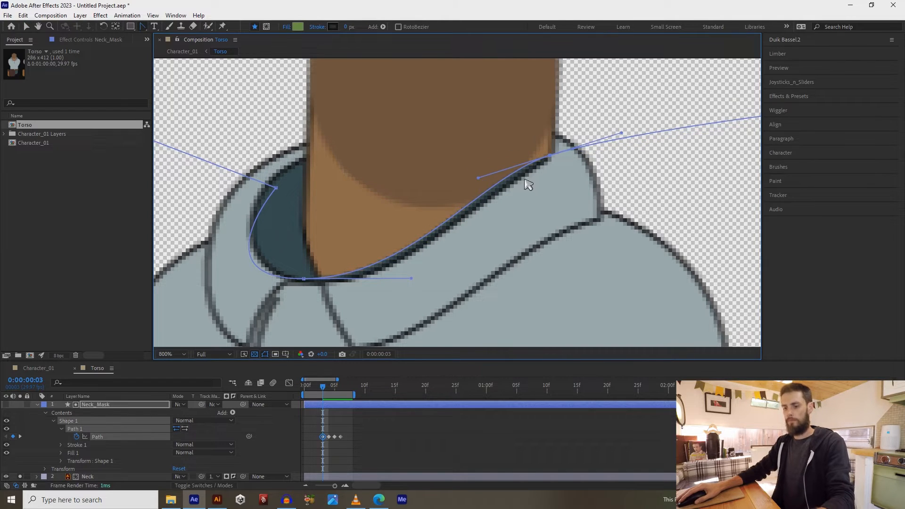
key(v)
drag(550, 158, 563, 154)
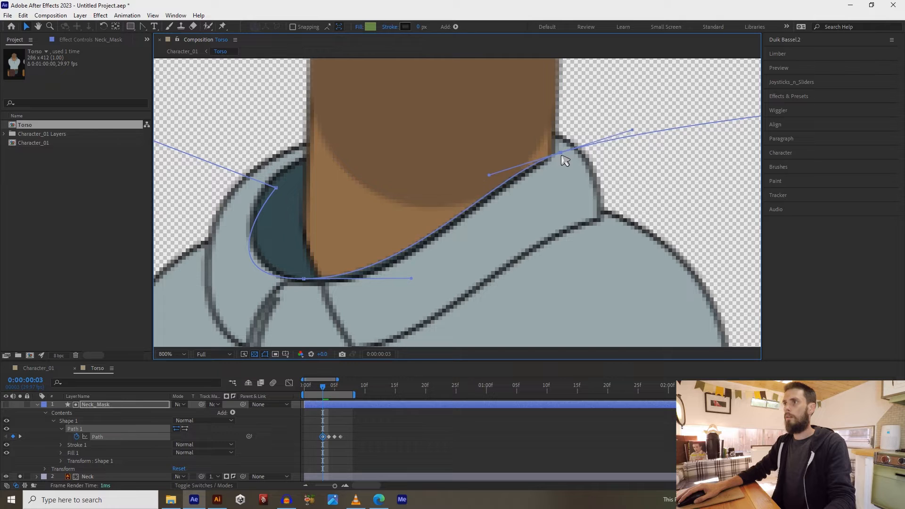
drag(412, 278, 423, 279)
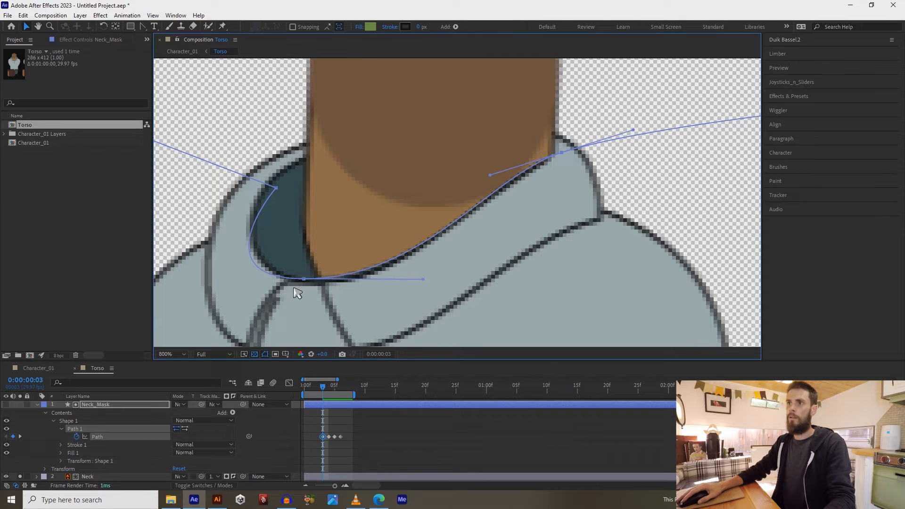
Move the two upper left vertices of the mask path outward at frame 3 to clear the collar opening
drag(306, 278, 529, 244)
scroll(307, 280, down, 1)
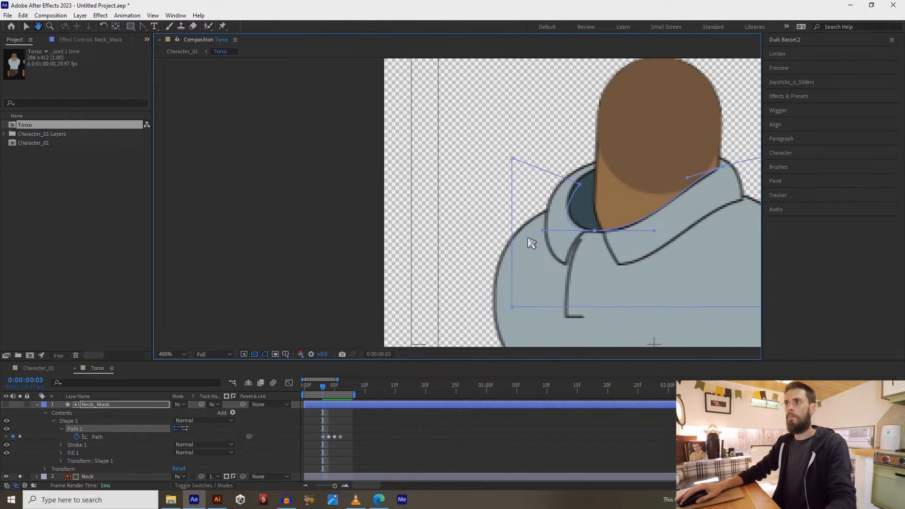
drag(579, 187, 488, 187)
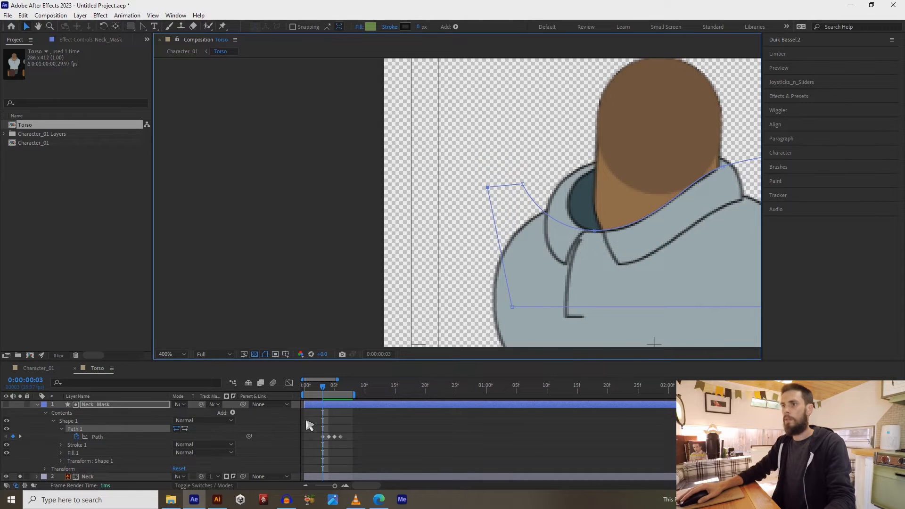
At frame 2, move the mask path's lowest vertex to the collar's low point and fit the right vertex to the upper collar edge
key(Page_Up)
scroll(568, 258, up, 2)
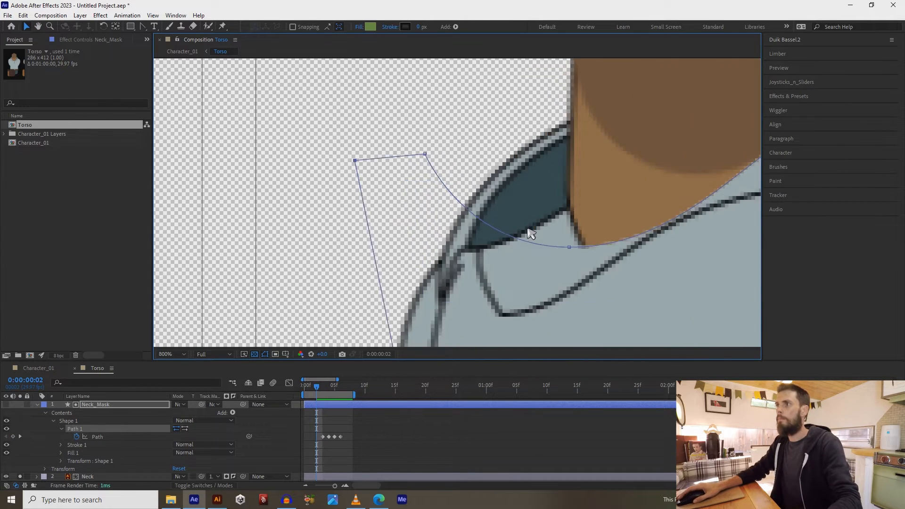
drag(574, 250, 341, 249)
drag(632, 135, 490, 111)
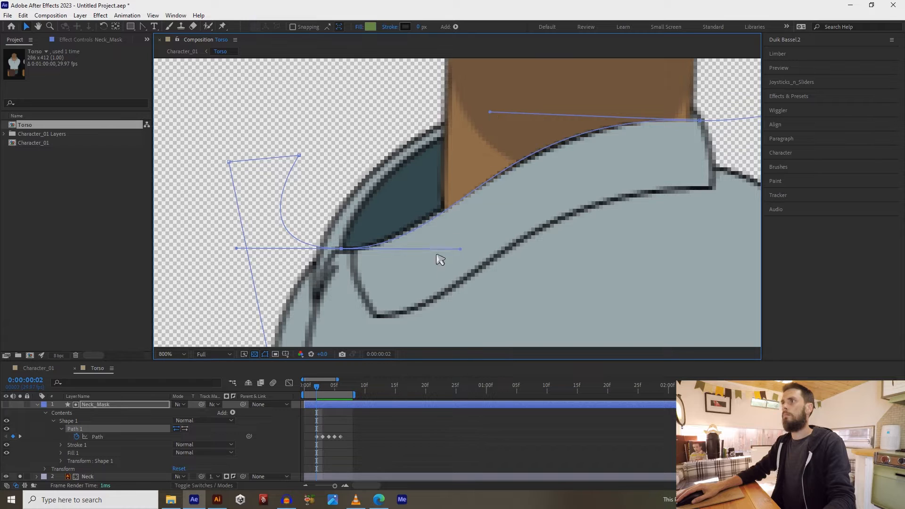
Shorten the lowest vertex's right handle and refine the right vertex and its handle along the collar's edge at frame 2
drag(461, 249, 426, 249)
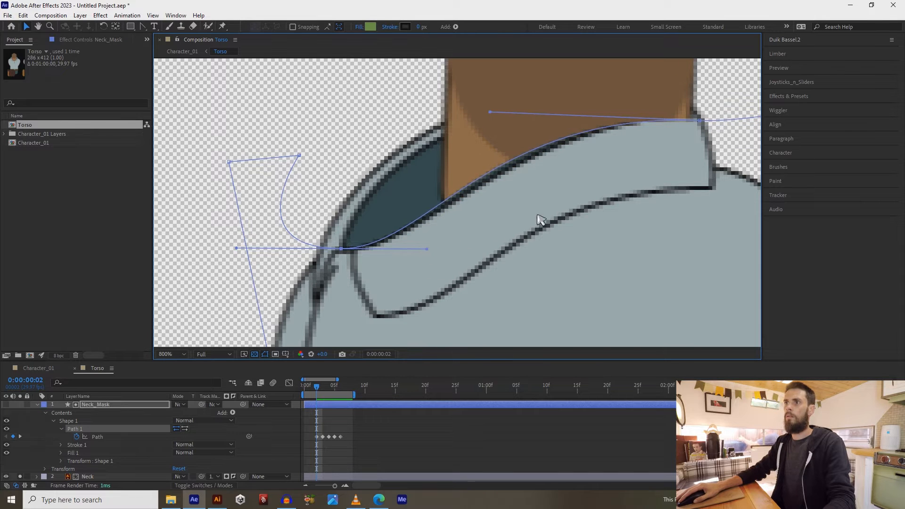
drag(688, 158, 597, 220)
mouse_move(609, 183)
mouse_down()
mouse_move(614, 175)
mouse_move(619, 184)
mouse_up()
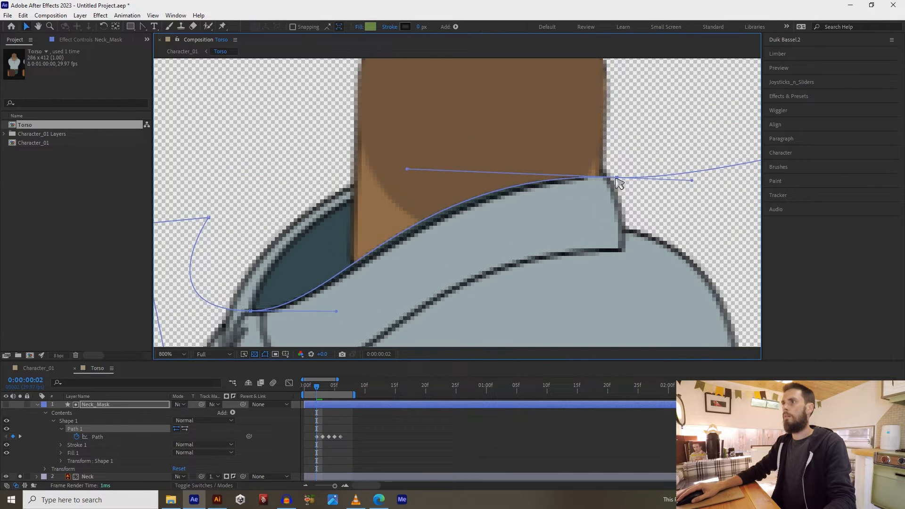
mouse_move(407, 169)
mouse_down()
mouse_move(418, 183)
mouse_move(411, 176)
mouse_up()
Lower the two upper left vertices of the mask path at frame 2 to clear the collar opening
key(comma)
drag(357, 208, 430, 243)
drag(428, 208, 400, 234)
drag(473, 339, 432, 294)
Collapse the Neck_Mask layer's properties in the timeline
key(v)
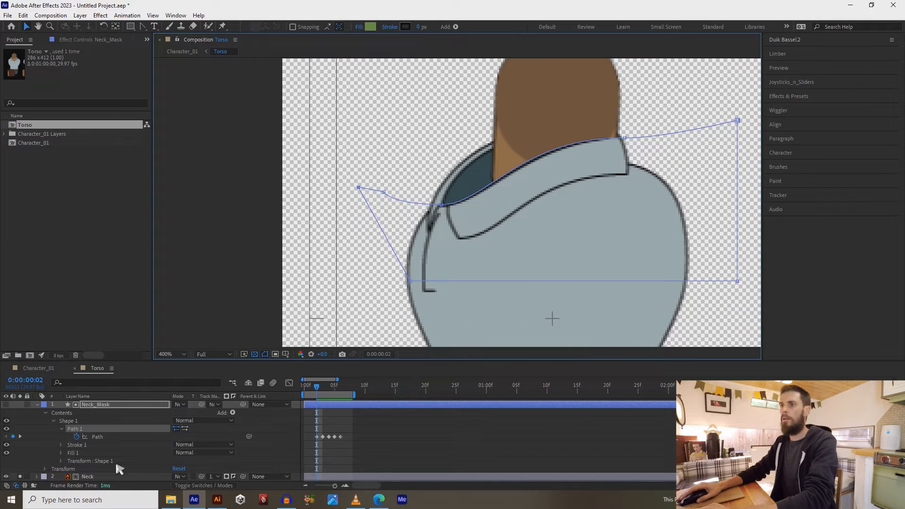
click(39, 406)
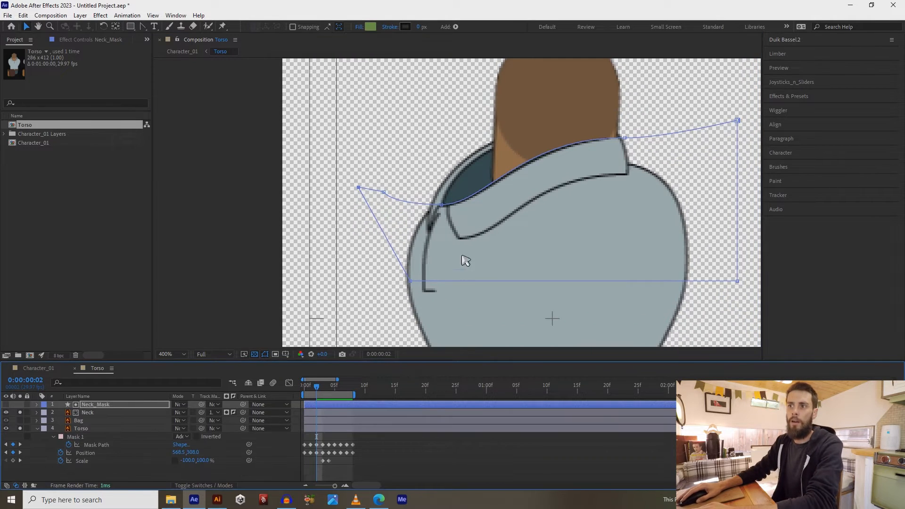
key(comma)
drag(501, 210, 516, 218)
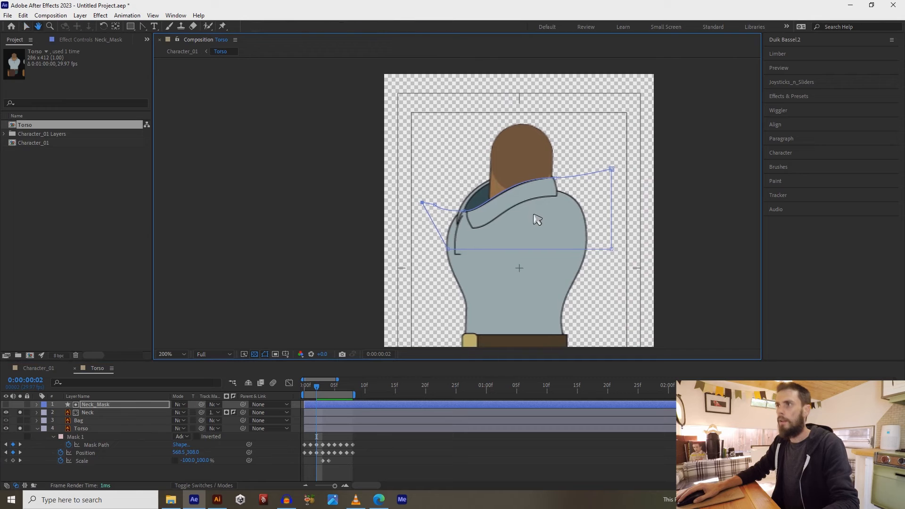
Duplicate the Neck layer and move the copy beneath the Torso layer in the stacking order
click(87, 413)
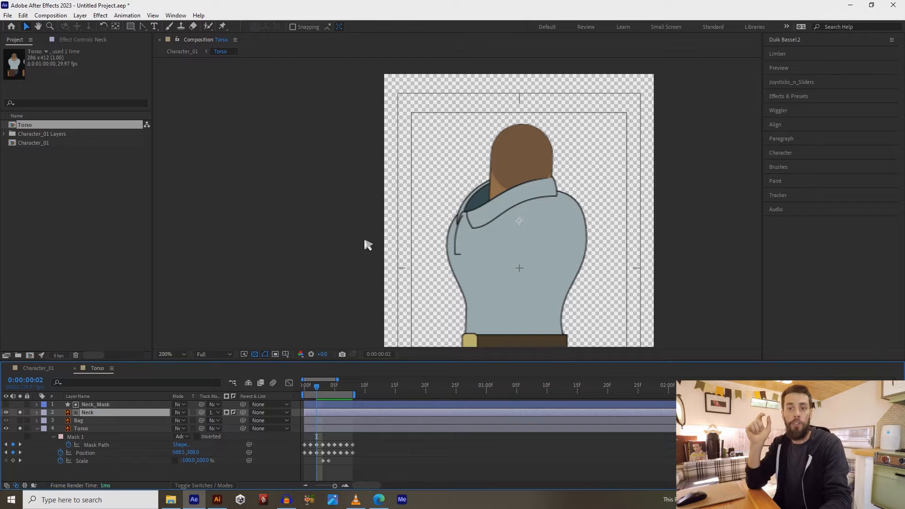
key(ctrl+d)
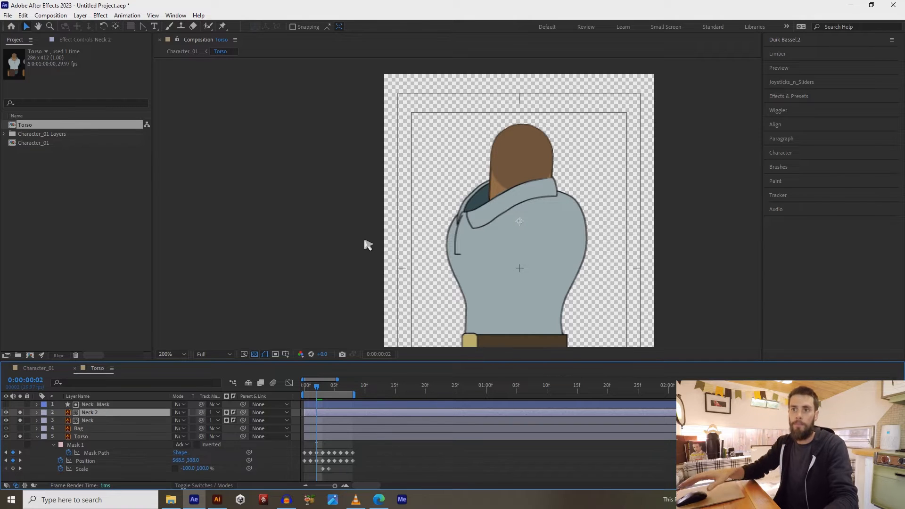
click(39, 438)
click(109, 414)
drag(110, 413, 96, 454)
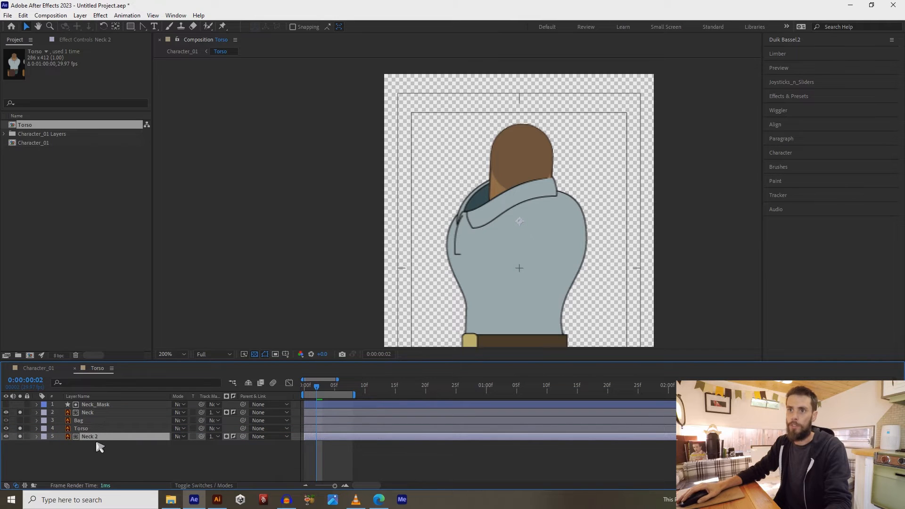
Keyframe the upper Neck layer's opacity at 100% on frame 2 and 0% on frame 1
click(96, 414)
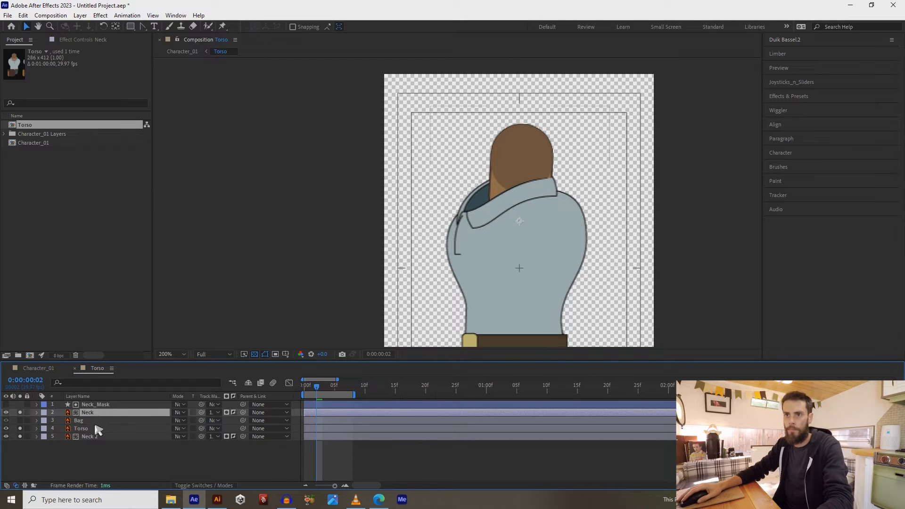
key(t)
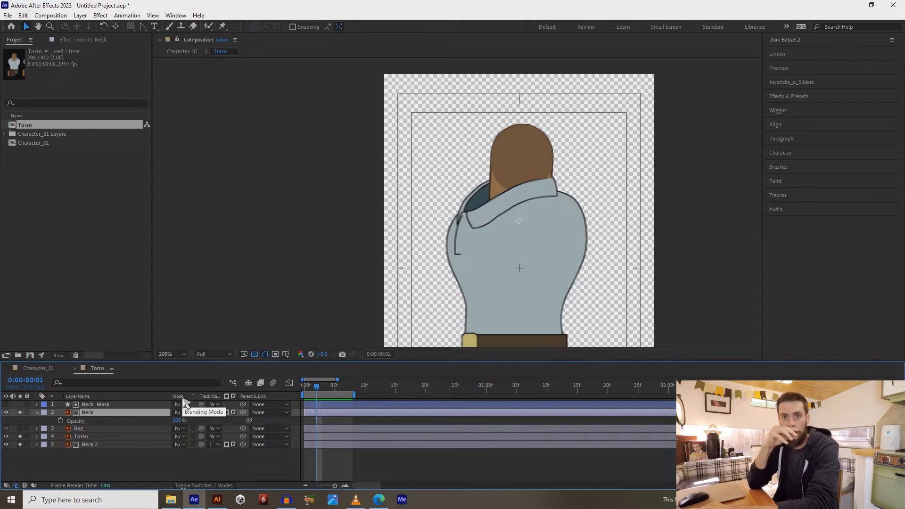
key(Page_Up)
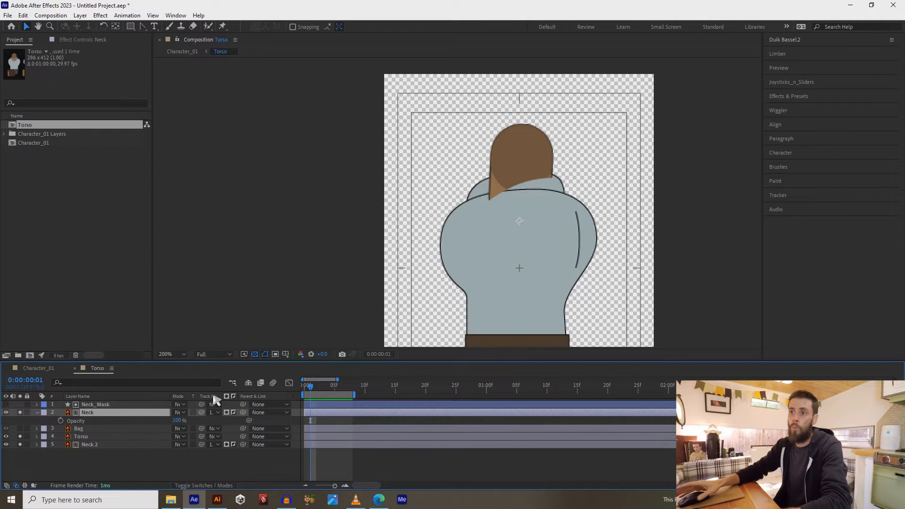
key(Page_Down)
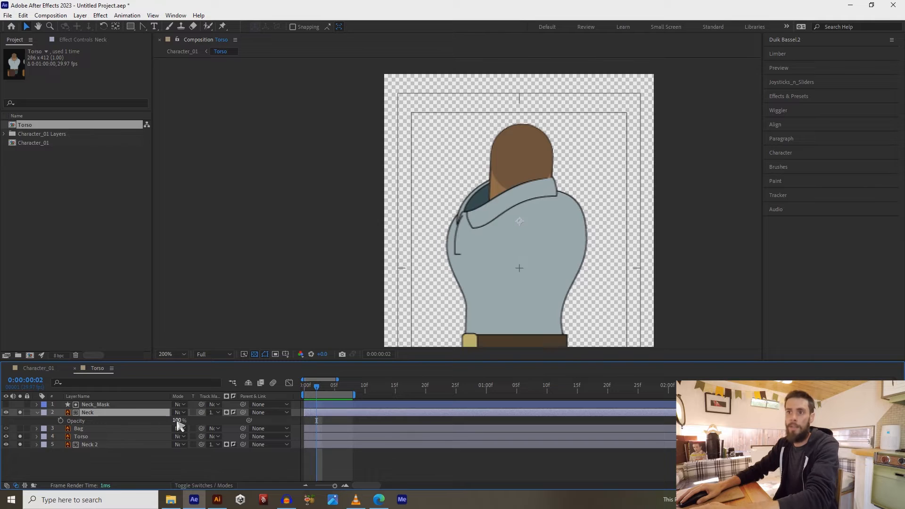
click(60, 420)
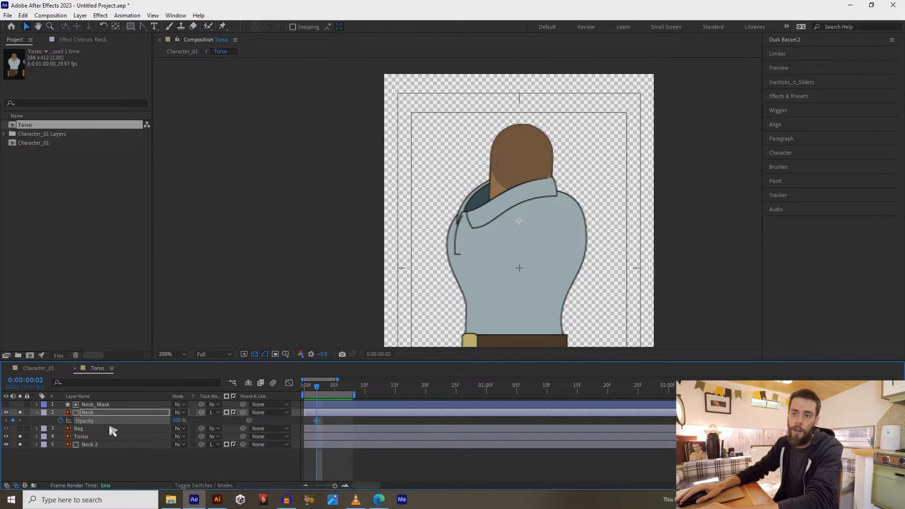
key(Page_Up)
drag(179, 420, 78, 451)
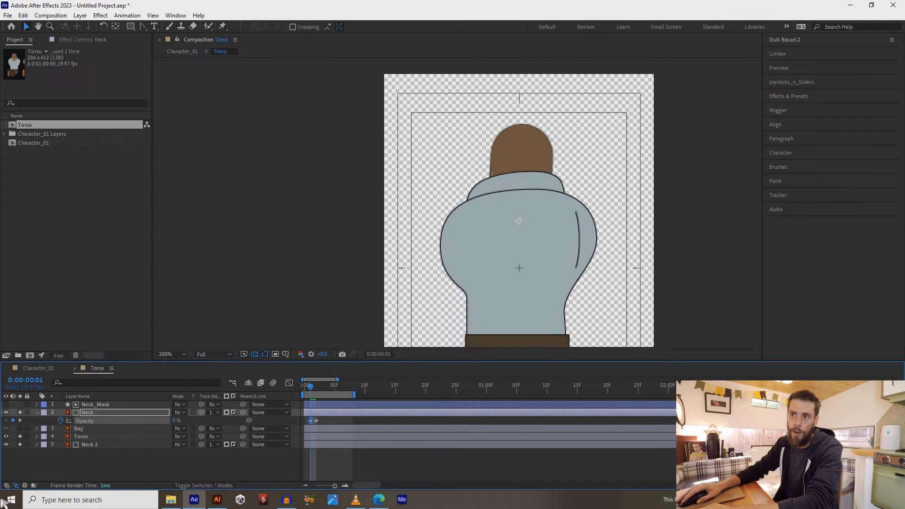
Keyframe the upper Neck layer's opacity at 100% on frame 6 and 0% on frame 7
key(Page_Down)
key(Page_Up)
key(Page_Down)
key(Page_Down)
key(Page_Down)
key(Page_Down)
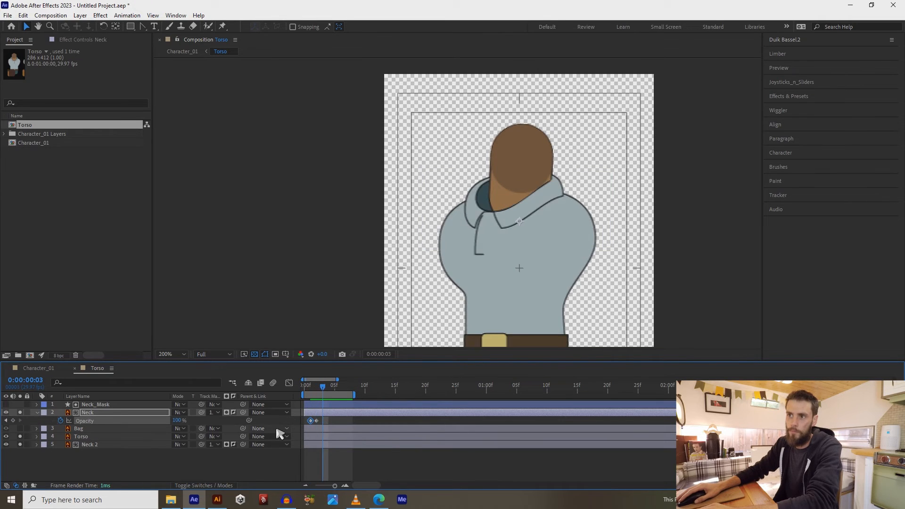
key(Page_Down)
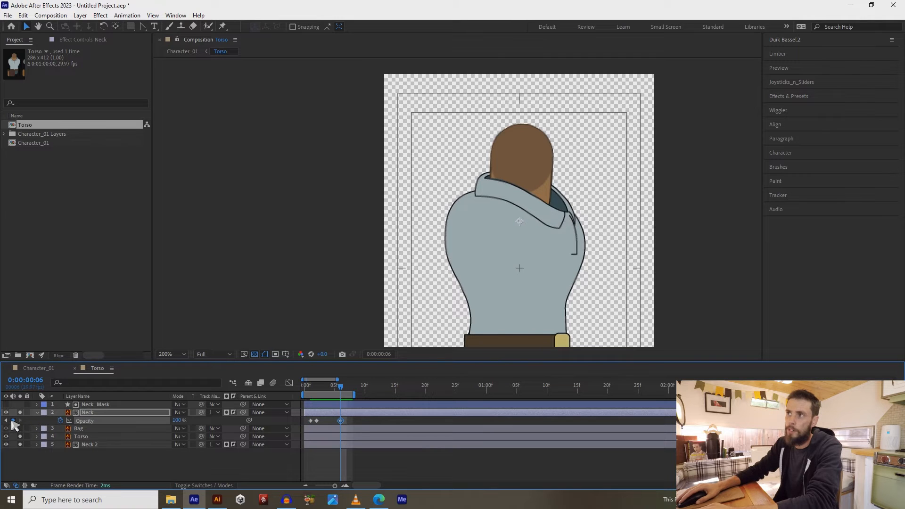
key(Page_Down)
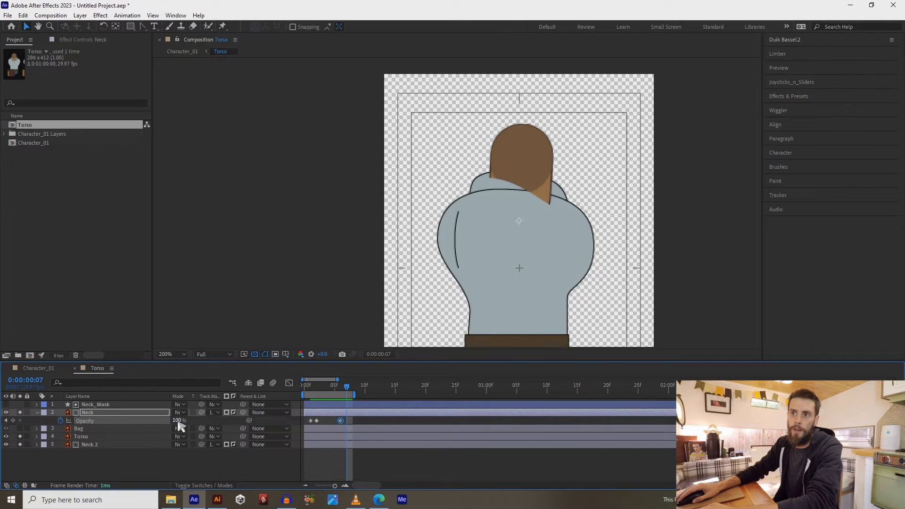
drag(179, 421, 3, 473)
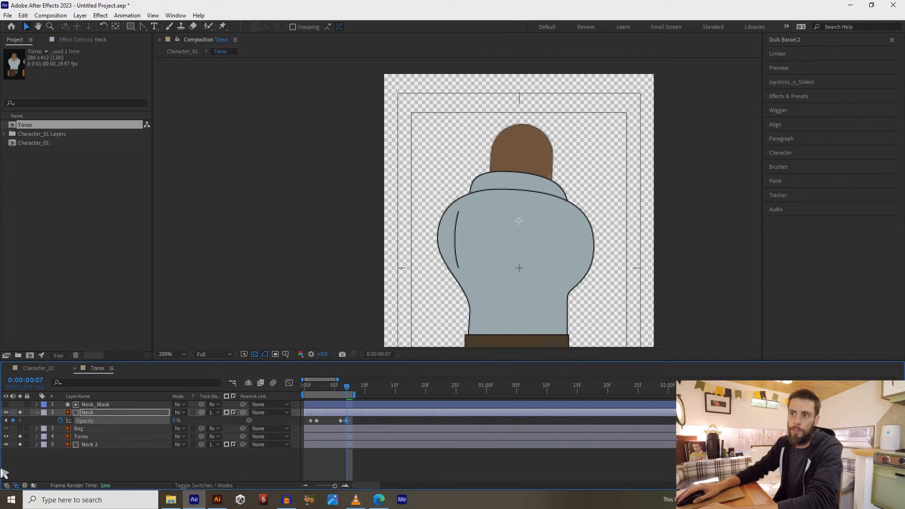
Step through the torso views and play them back to check how the two neck layers sit against the collar
click(158, 468)
click(128, 444)
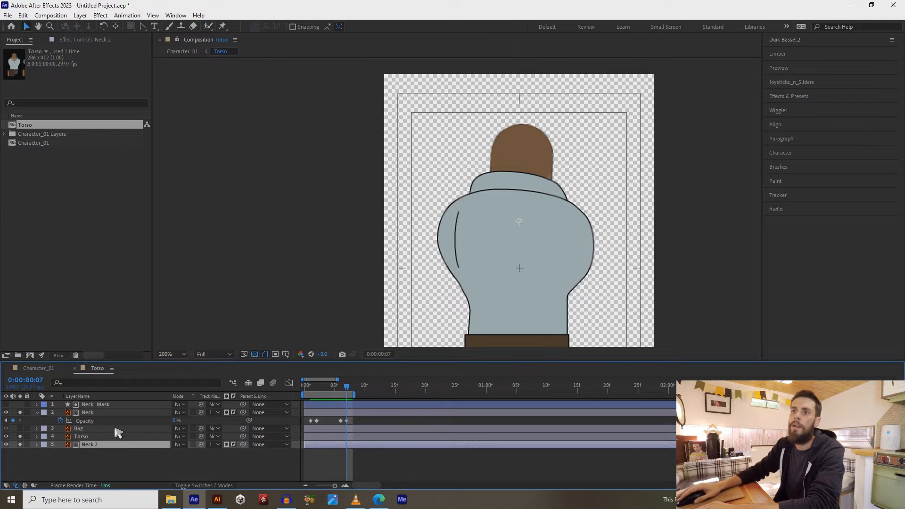
click(119, 412)
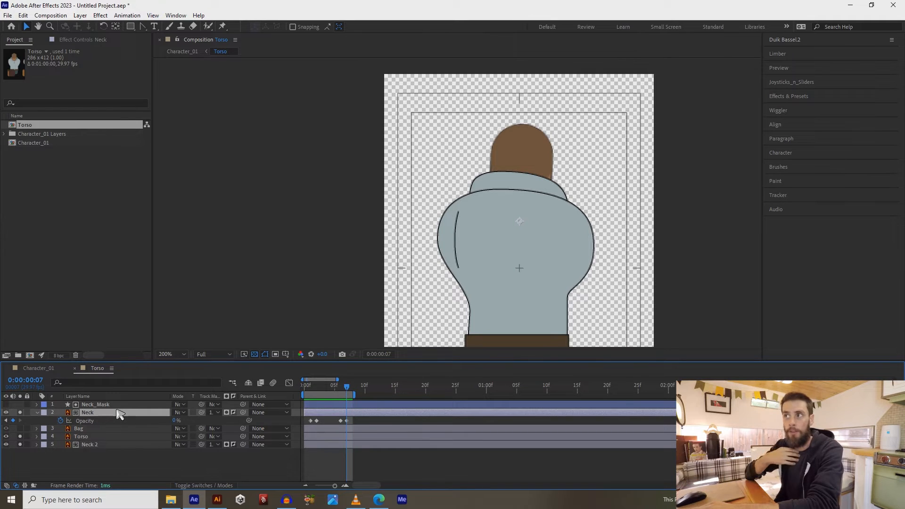
key(Page_Up)
key(Page_Up)
key(Page_Up)
key(Page_Up)
key(Page_Up)
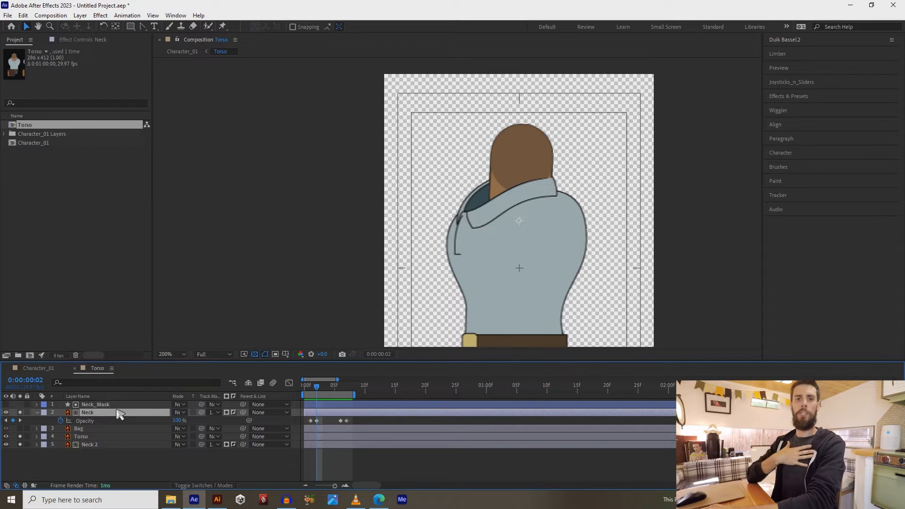
key(Page_Down)
key(Page_Down)
key(Page_Down)
key(Page_Down)
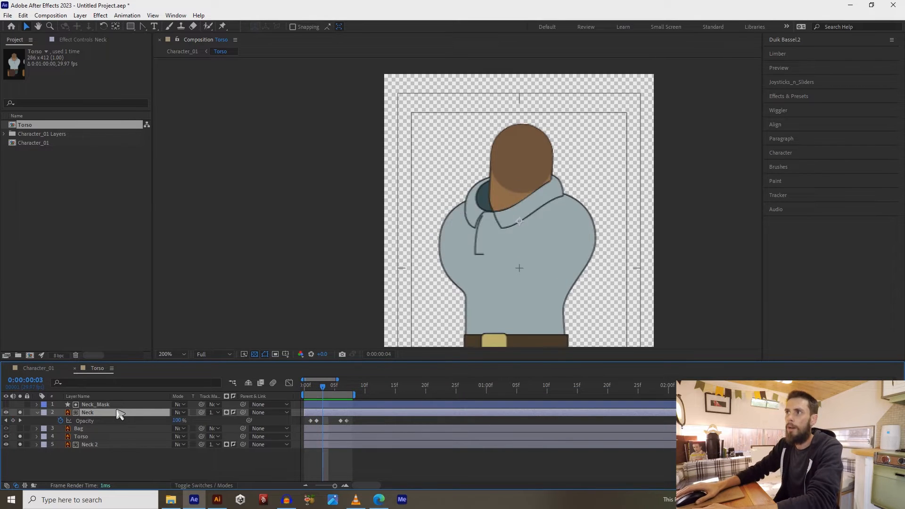
key(space)
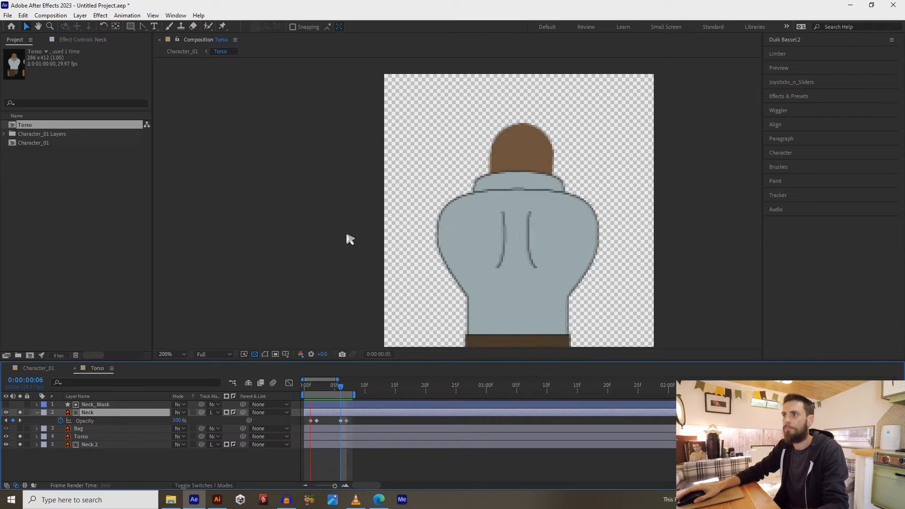
key(space)
Add a new null object to the Torso composition
drag(450, 276, 413, 229)
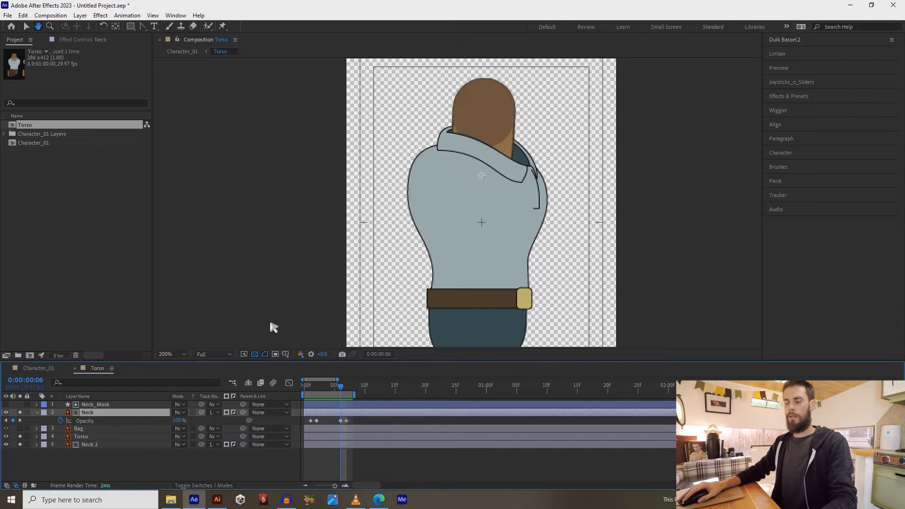
key(v)
scroll(455, 202, down, 2)
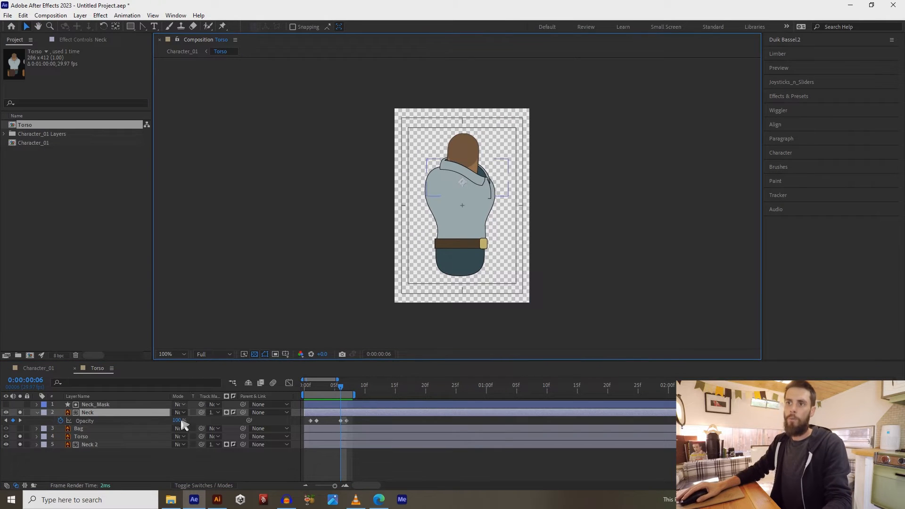
click(166, 466)
click(80, 15)
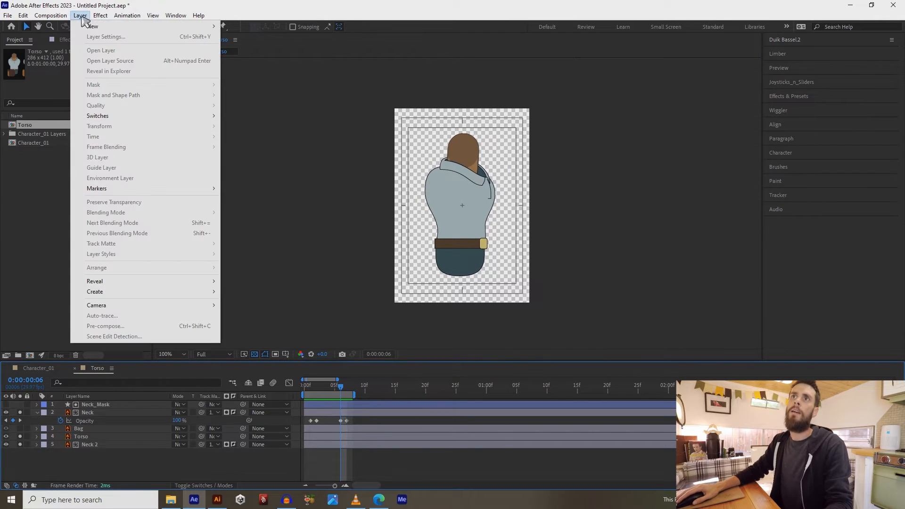
mouse_move(99, 27)
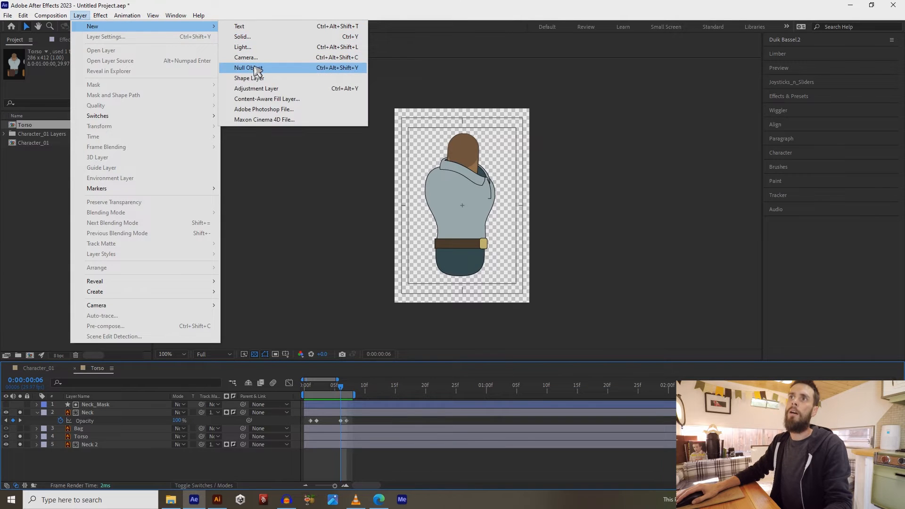
click(255, 69)
Move the null's anchor point to its centre and place the null at the middle of the torso's lower edge
scroll(473, 224, up, 2)
drag(509, 270, 439, 266)
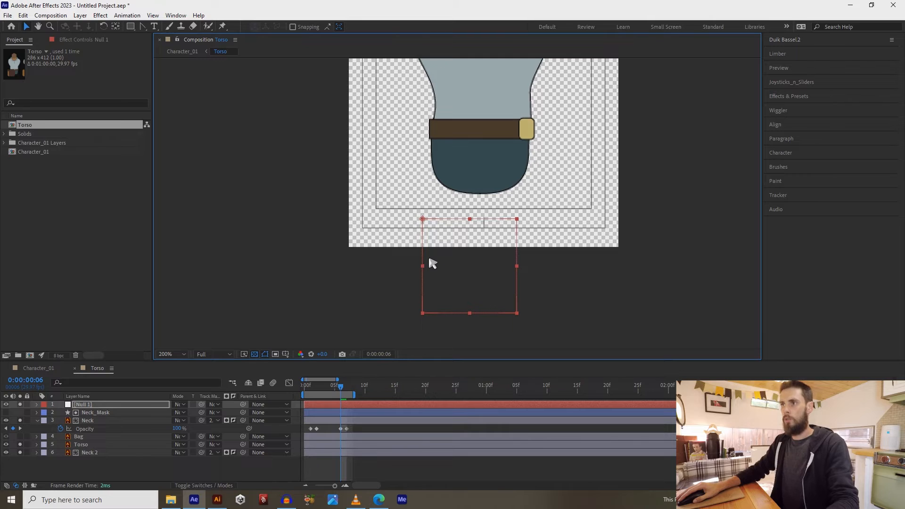
key(y)
drag(446, 254, 495, 298)
key(v)
key(period)
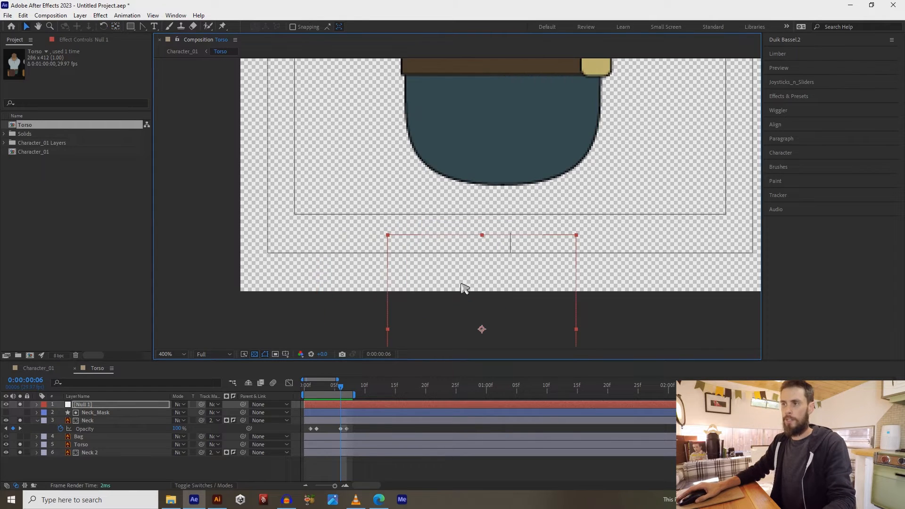
drag(484, 332, 510, 186)
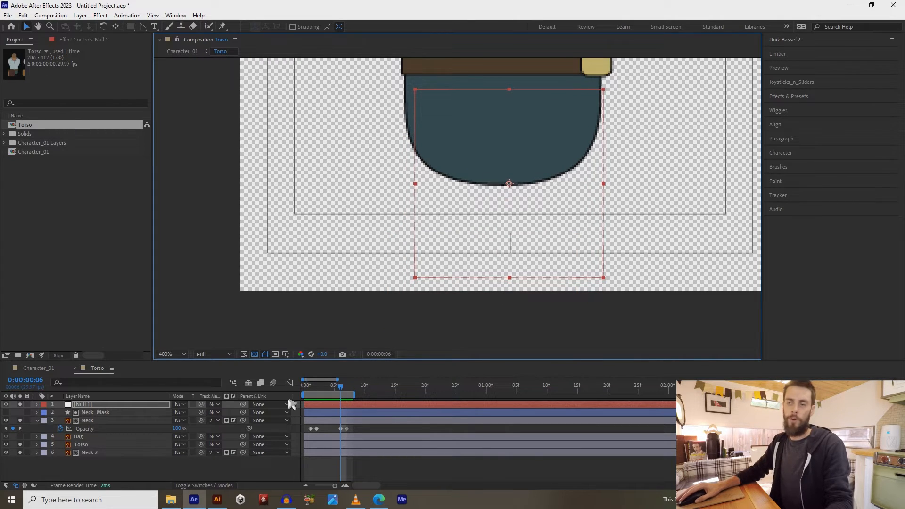
Collapse the Neck layer's properties and rename the null Squash_N_Stretch
click(36, 420)
key(Return)
text(Squash_N_Str)
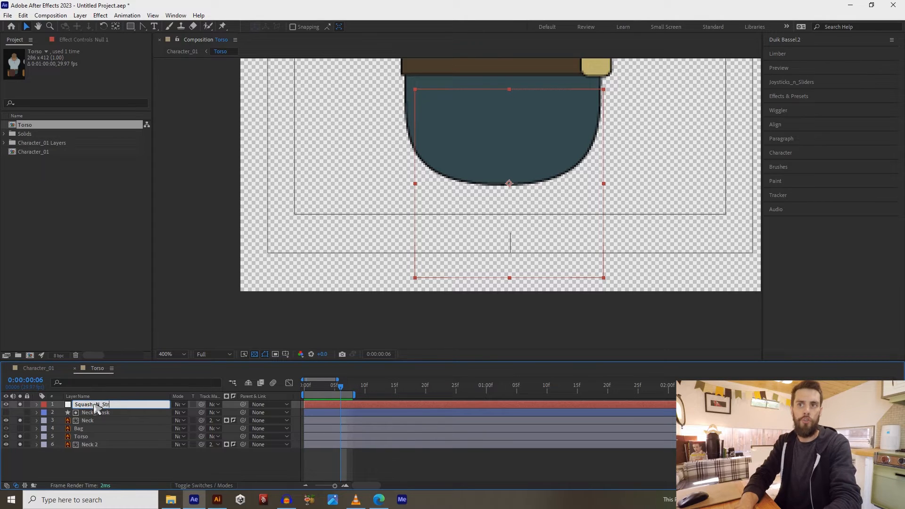
text(etch)
key(Return)
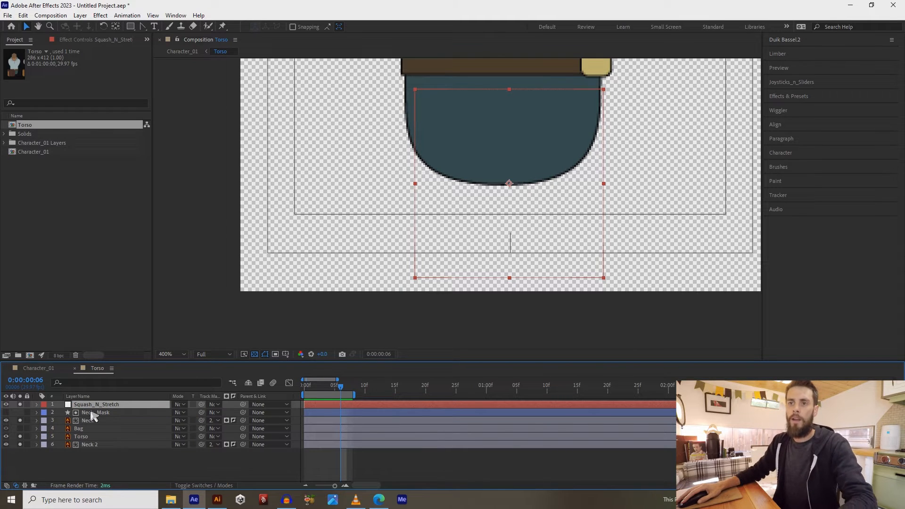
Create a new null object in the Torso composition
click(104, 468)
drag(499, 66, 504, 258)
scroll(504, 259, down, 1)
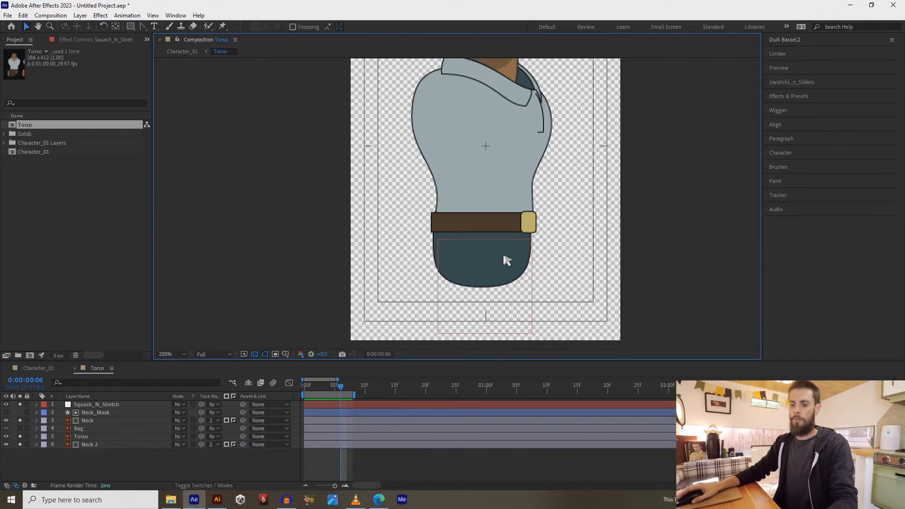
click(89, 16)
mouse_move(98, 27)
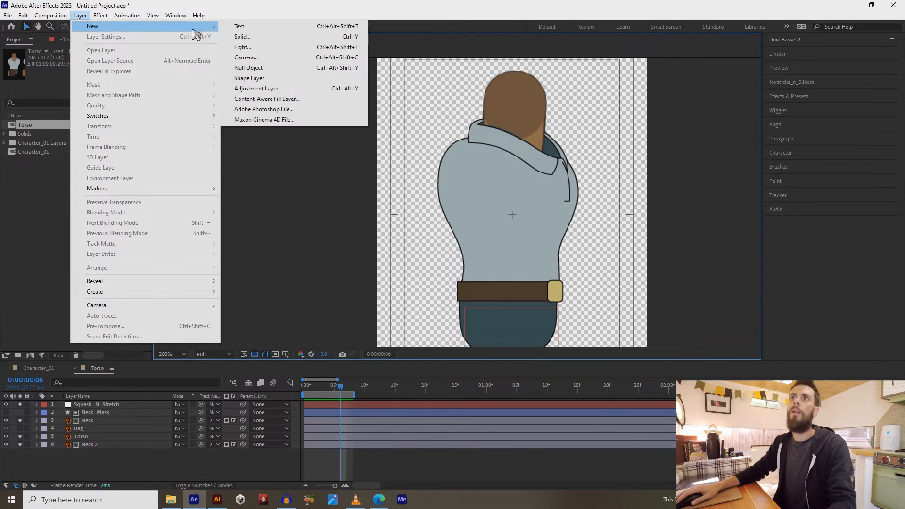
click(255, 68)
Centre the new null's anchor point and place the null at the base of the neck, just below the collar, checking at frame 4
drag(572, 268, 321, 207)
key(y)
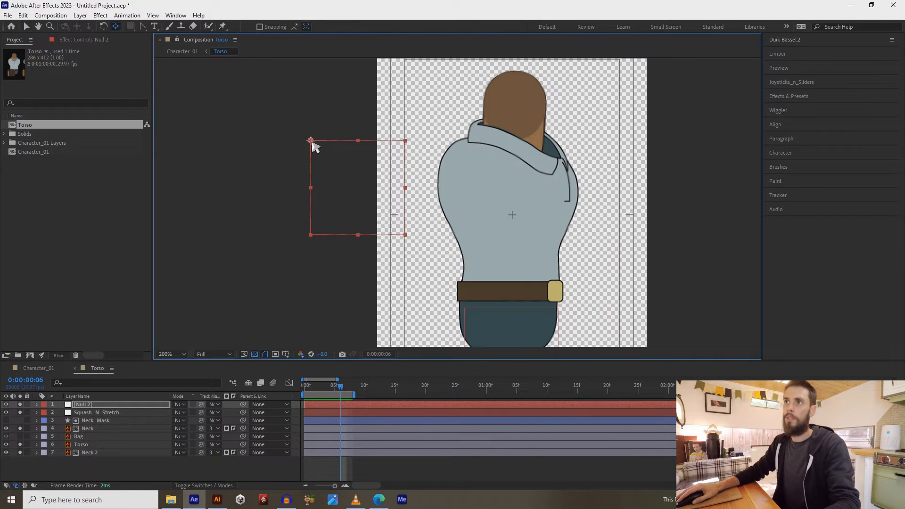
drag(316, 144, 510, 176)
key(v)
drag(339, 386, 329, 386)
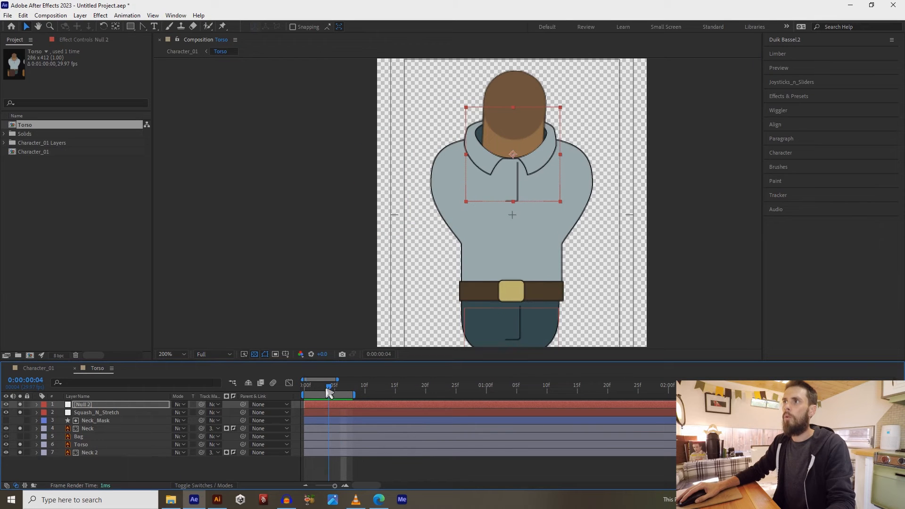
scroll(458, 202, up, 1)
drag(610, 131, 547, 226)
drag(513, 191, 509, 229)
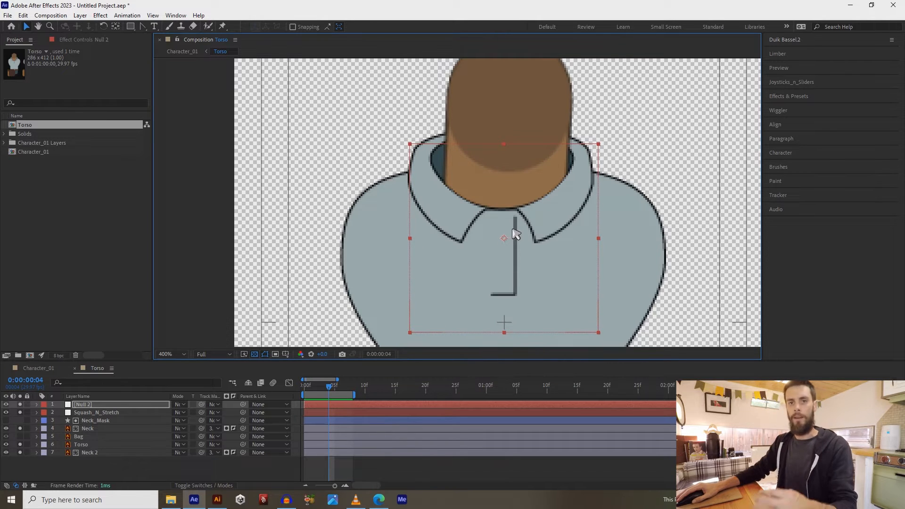
Rename the new null layer as Neck_Rotate
scroll(486, 270, down, 1)
click(99, 405)
key(Return)
text(Neck_R)
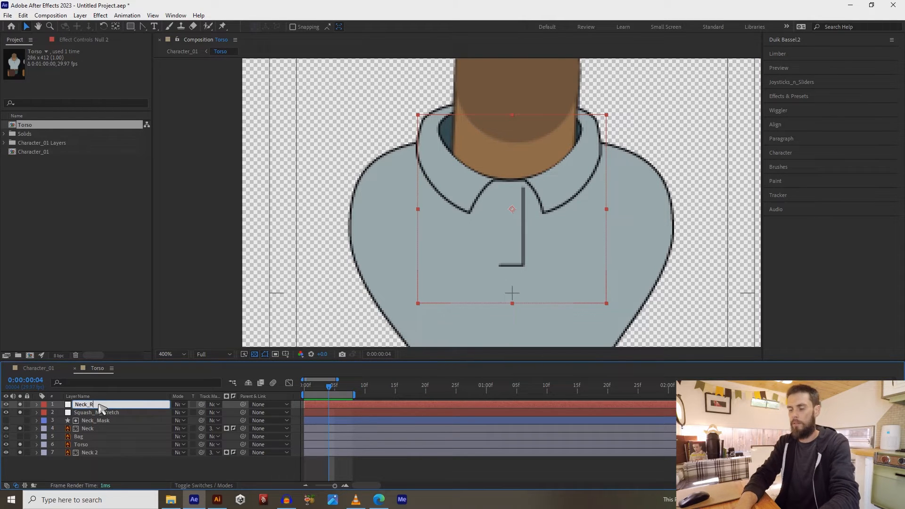
text(otate)
key(Return)
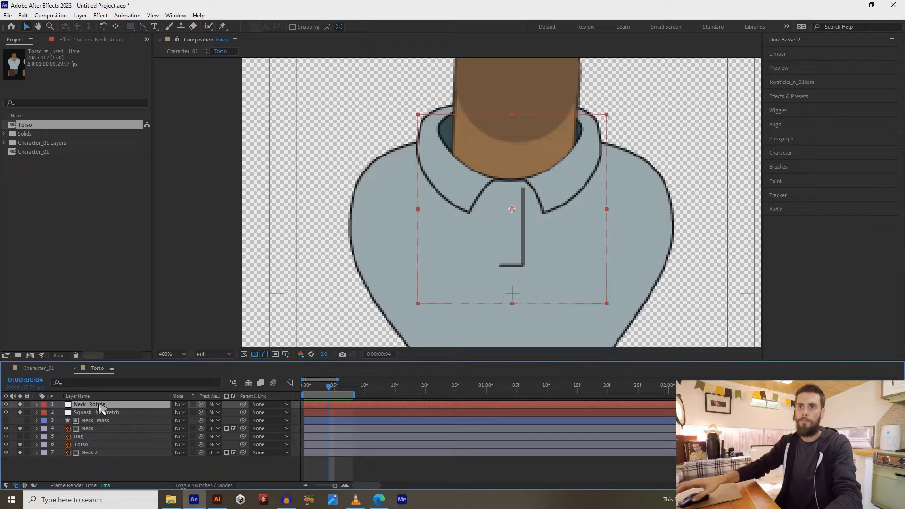
Parent the Neck and Neck 2 layers to the Neck_Rotate null
click(88, 428)
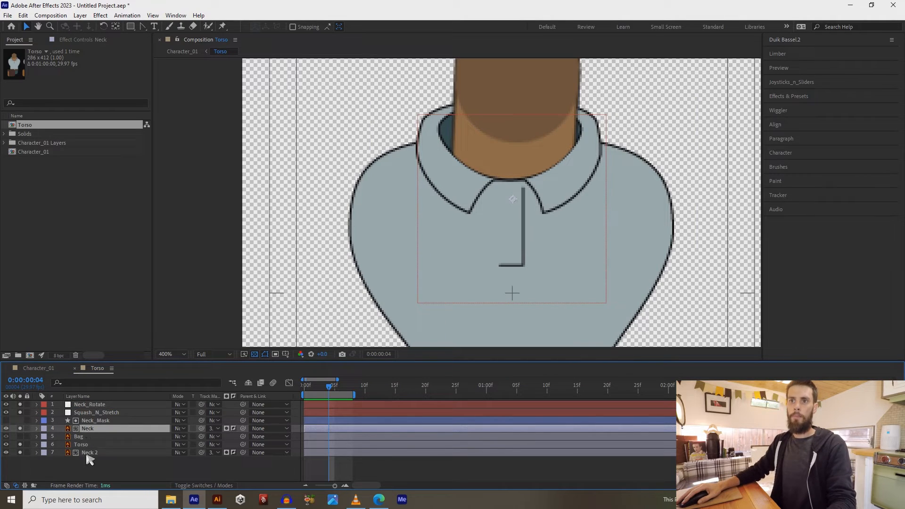
ctrl+click(89, 452)
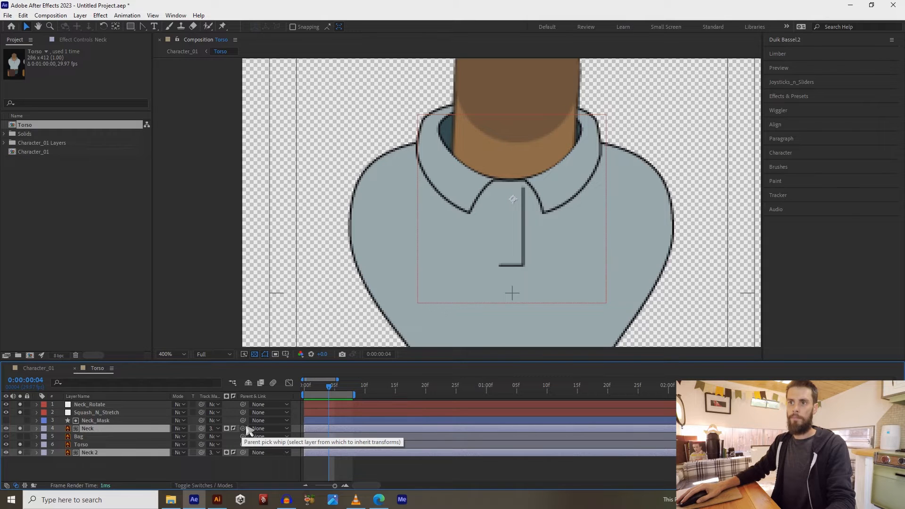
drag(243, 428, 108, 408)
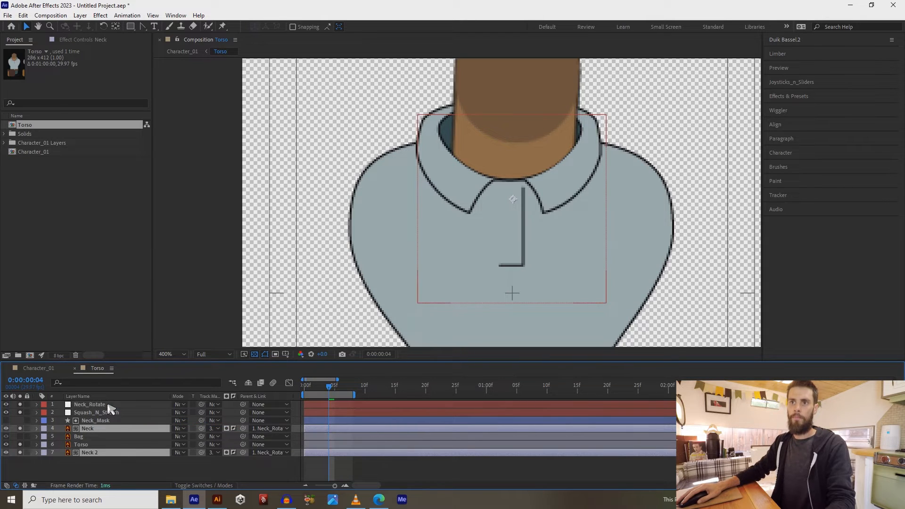
Test the neck's pivot by rotating the Neck_Rotate null, and undo the rotation
click(107, 406)
scroll(415, 212, down, 2)
key(w)
mouse_move(506, 188)
mouse_down()
mouse_move(526, 198)
mouse_move(511, 186)
mouse_move(518, 180)
mouse_up()
key(ctrl+z)
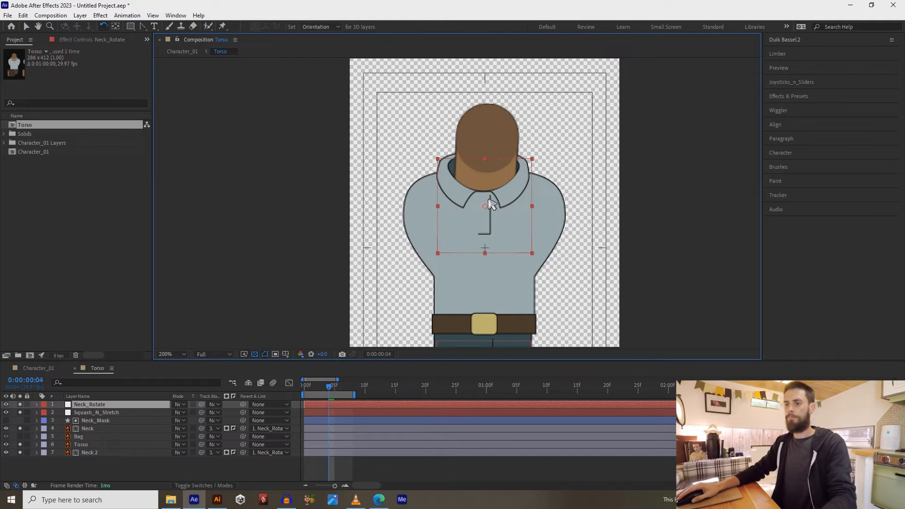
Parent the Neck_Rotate, Bag and Torso layers to the Squash_N_Stretch null
key(h)
drag(427, 238, 411, 195)
key(v)
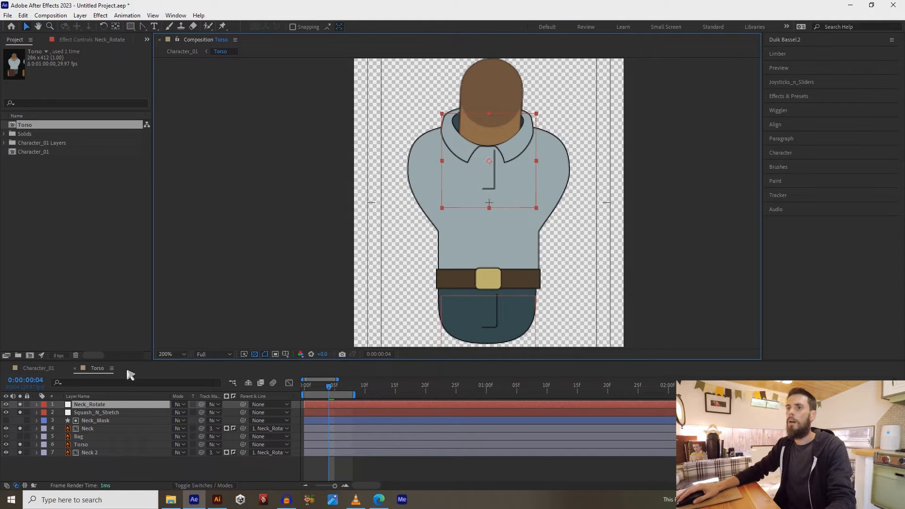
click(108, 406)
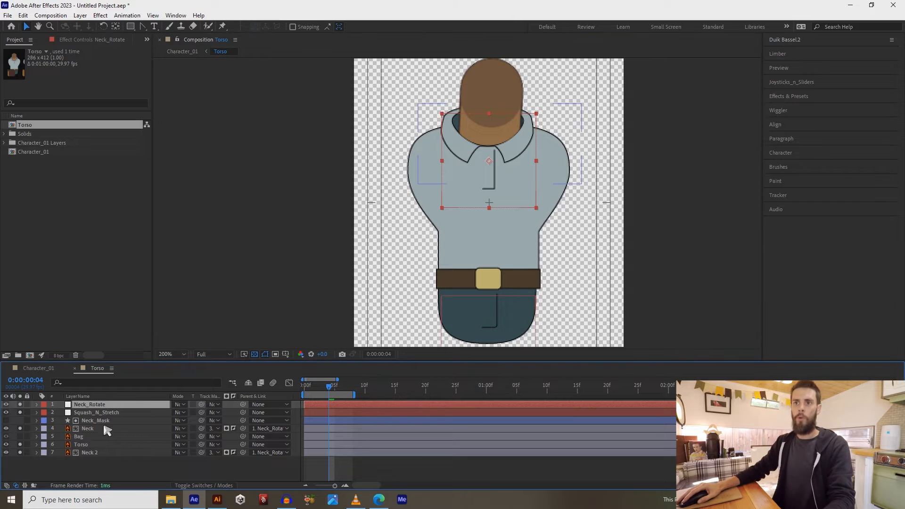
click(81, 445)
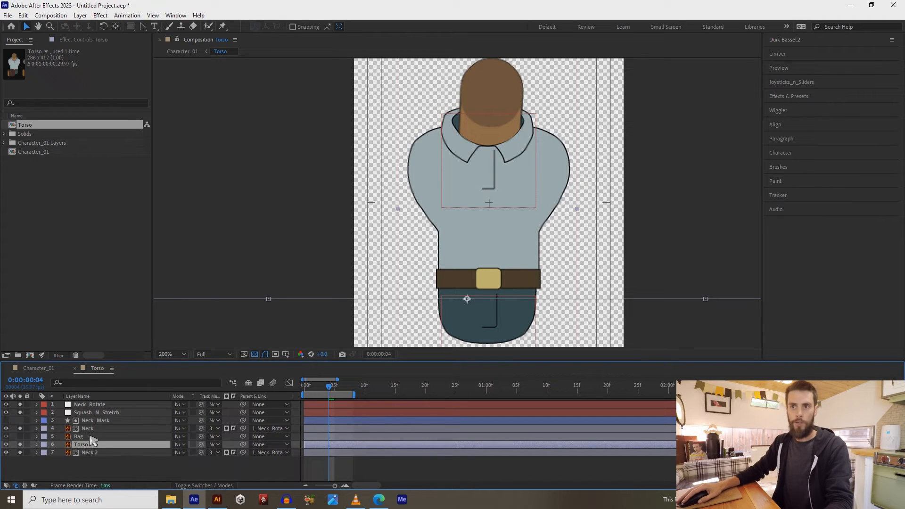
ctrl+click(90, 437)
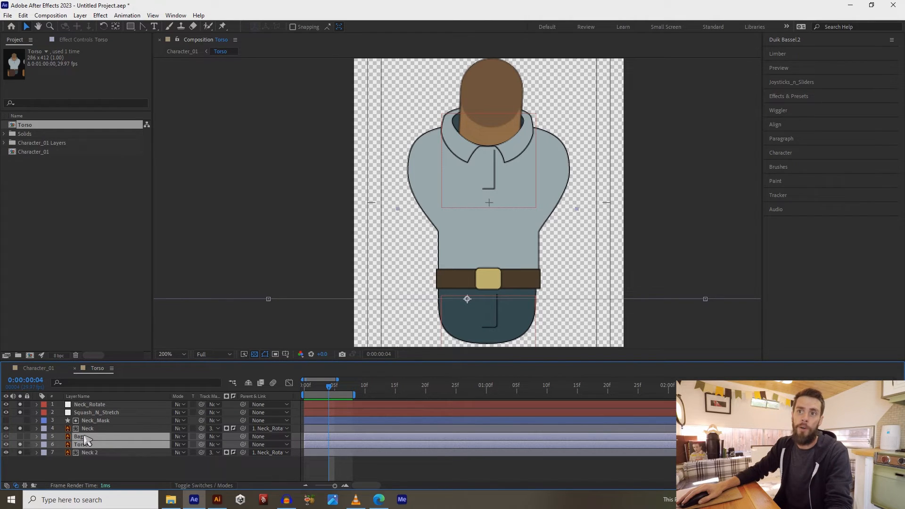
click(94, 404)
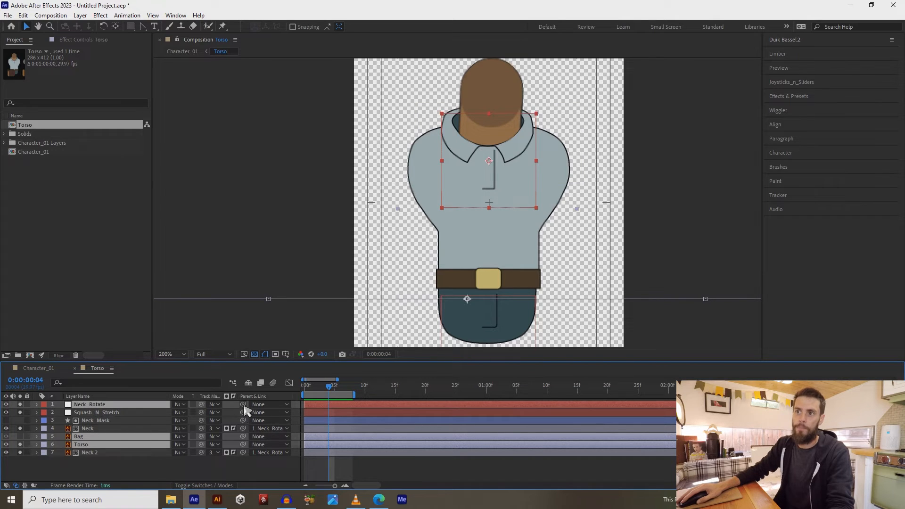
drag(244, 406, 138, 417)
Reveal the Scale property of Squash_N_Stretch and enable its keyframing at frame 4
click(306, 390)
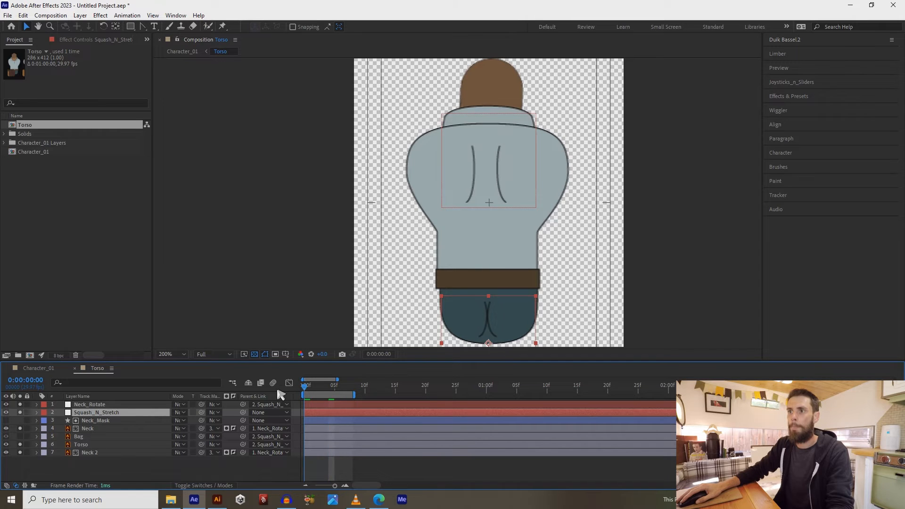
scroll(448, 204, down, 3)
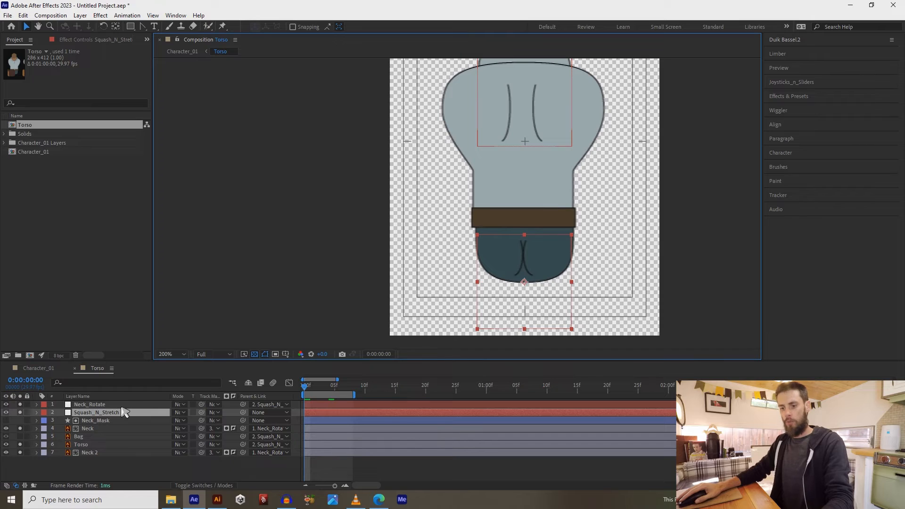
key(s)
drag(338, 381, 320, 383)
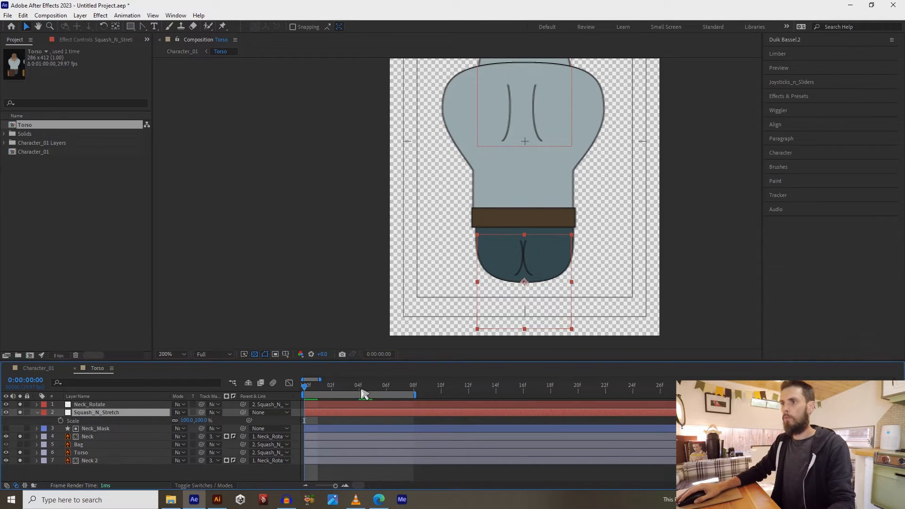
click(360, 390)
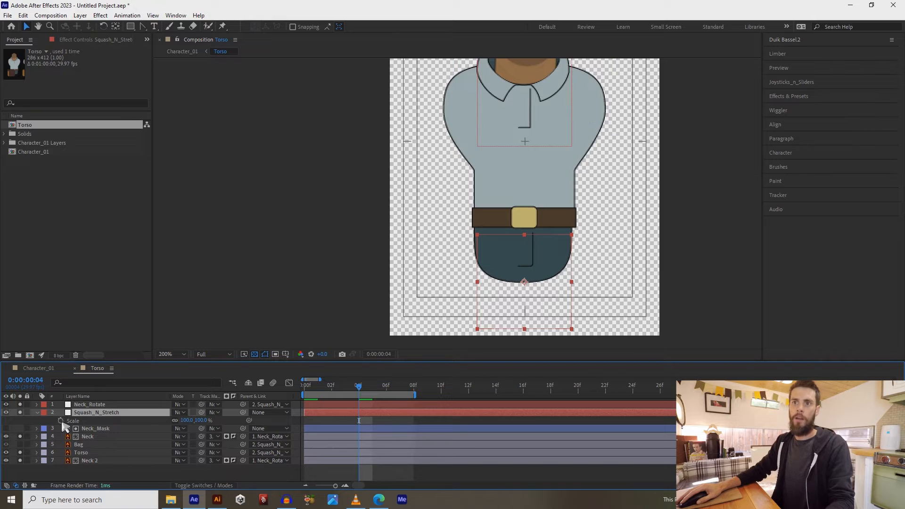
click(60, 420)
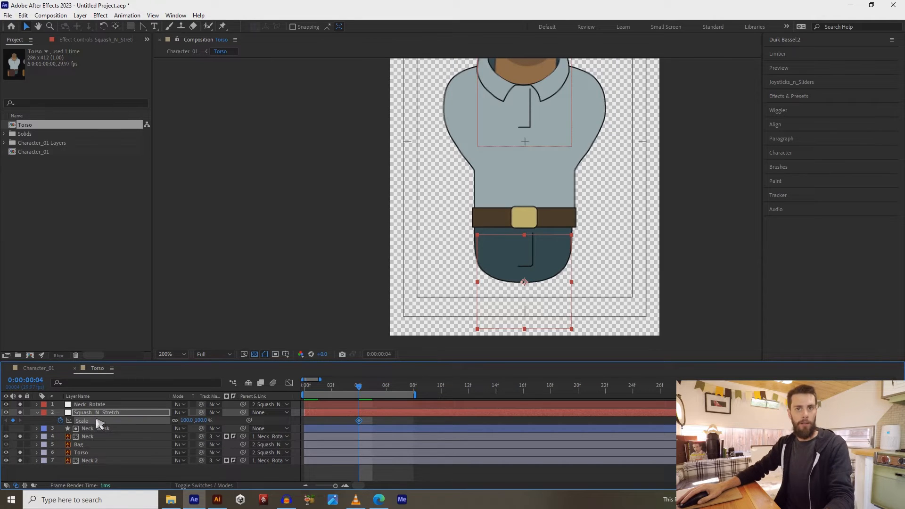
Unlink the scale proportions and keyframe Squash_N_Stretch at frame 0 with 95% horizontal and 110% vertical scale
click(311, 387)
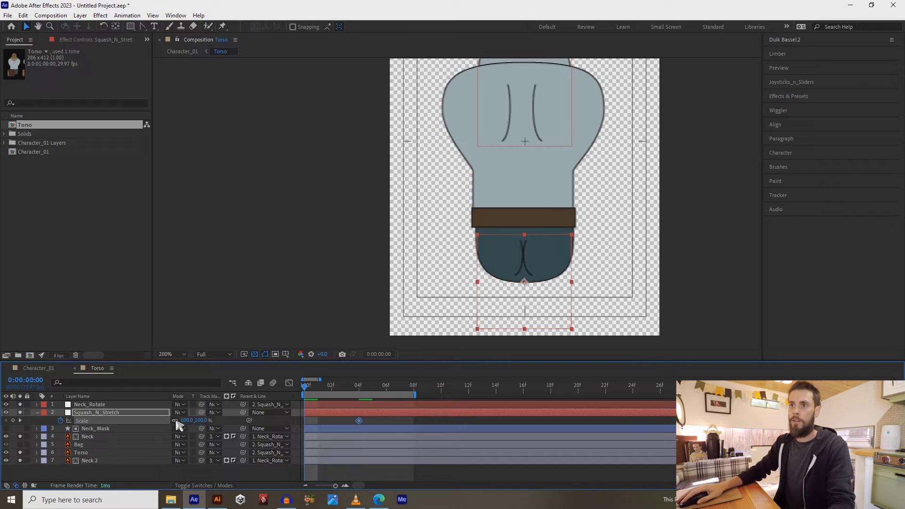
click(188, 420)
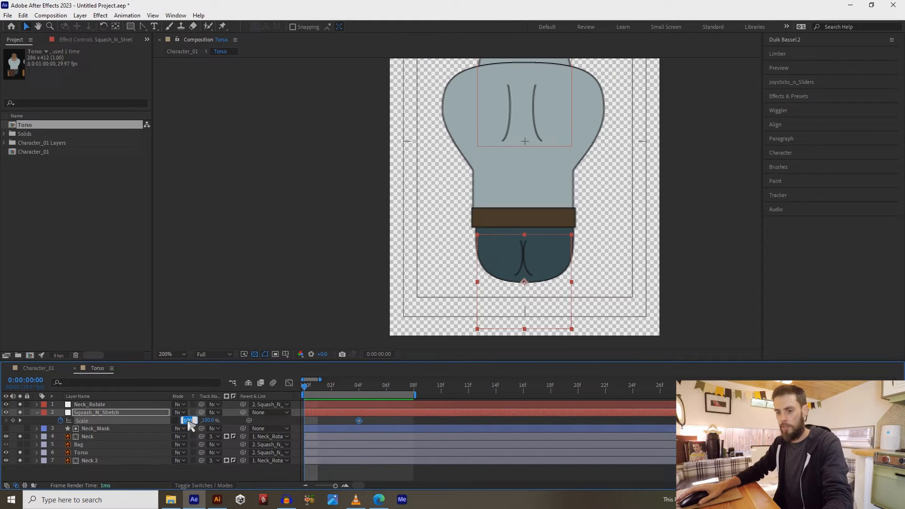
key(Return)
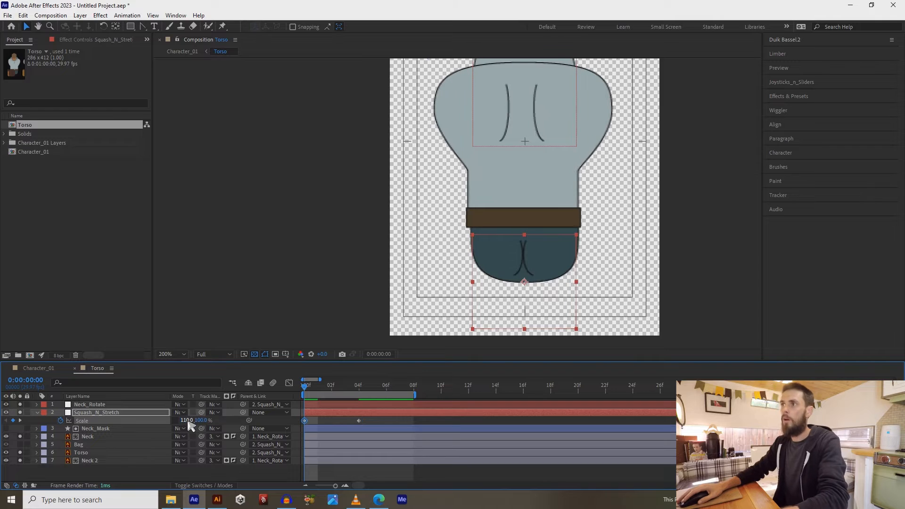
click(188, 420)
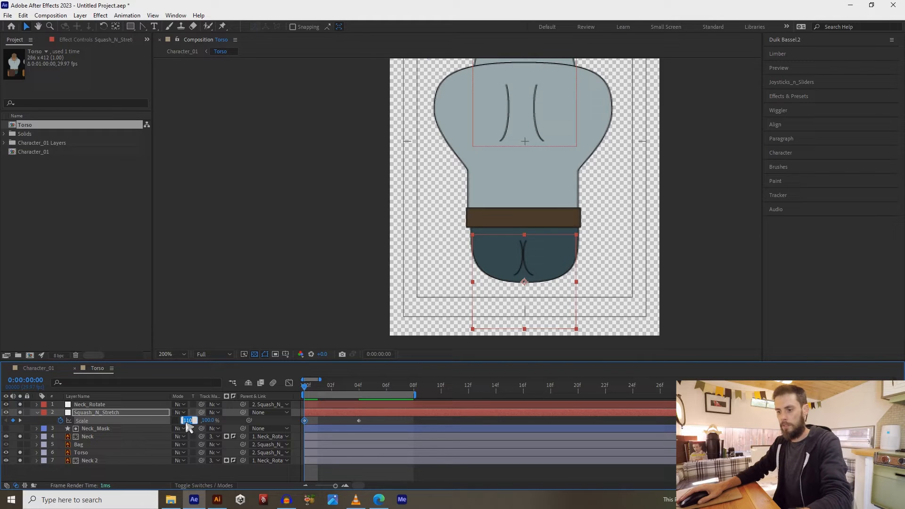
text(95)
key(Tab)
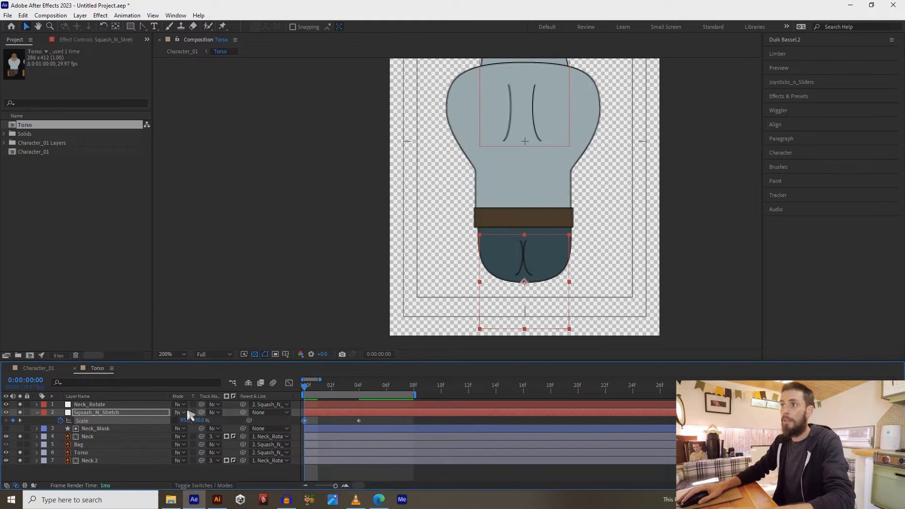
text(110)
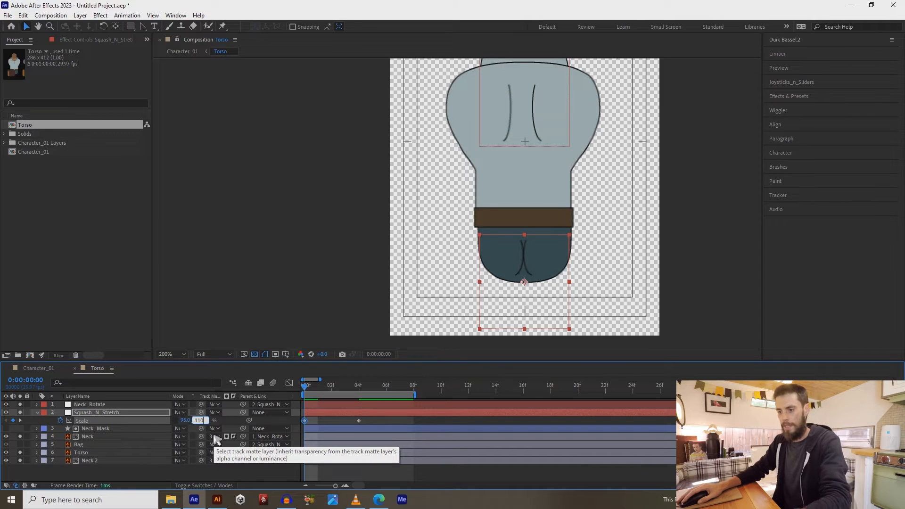
key(Return)
scroll(399, 311, down, 2)
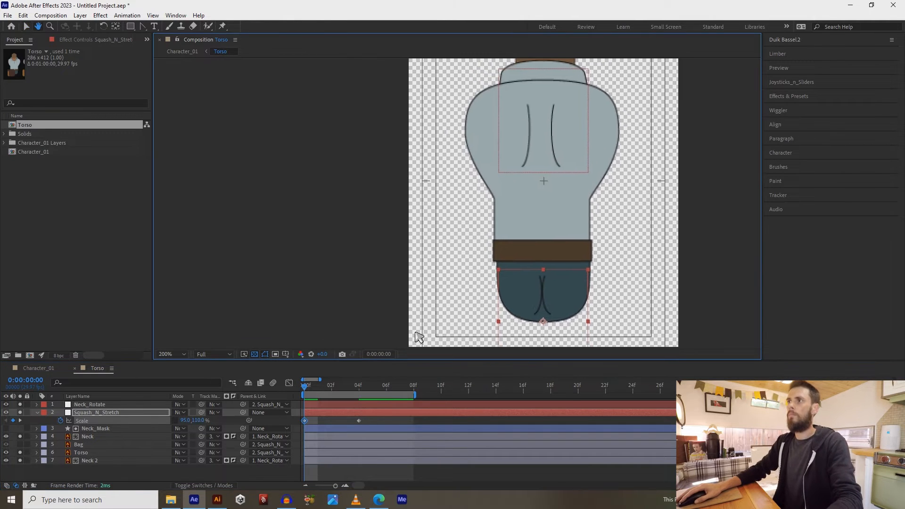
Keyframe Squash_N_Stretch at frame 8 with 110% horizontal and 90% vertical scale, and return to frame 4
drag(308, 389, 414, 384)
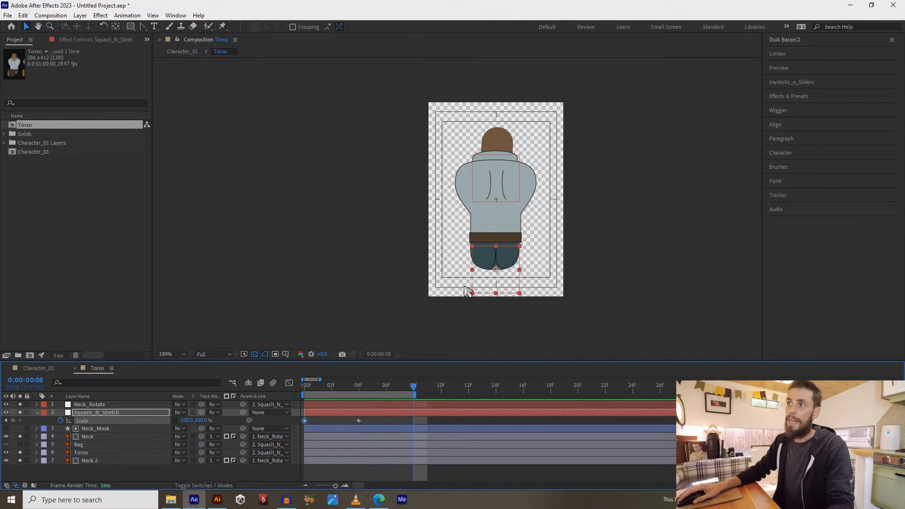
scroll(399, 302, up, 2)
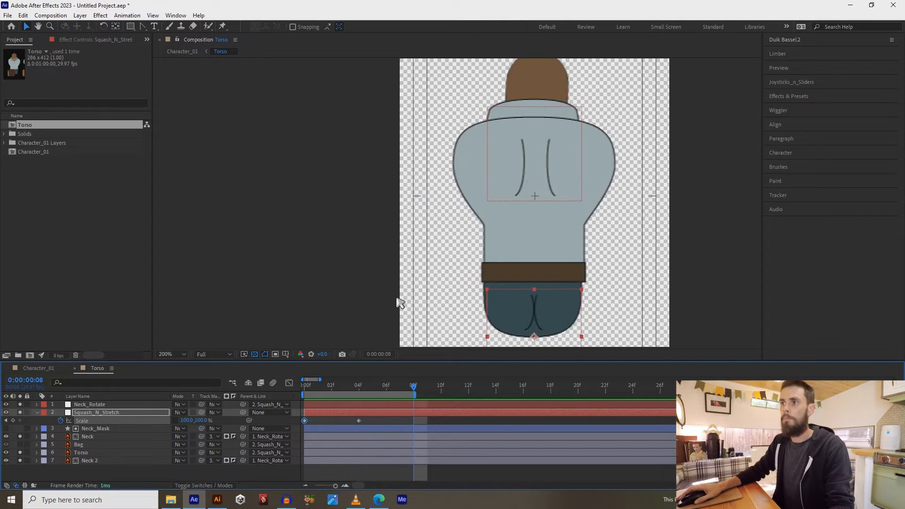
click(187, 420)
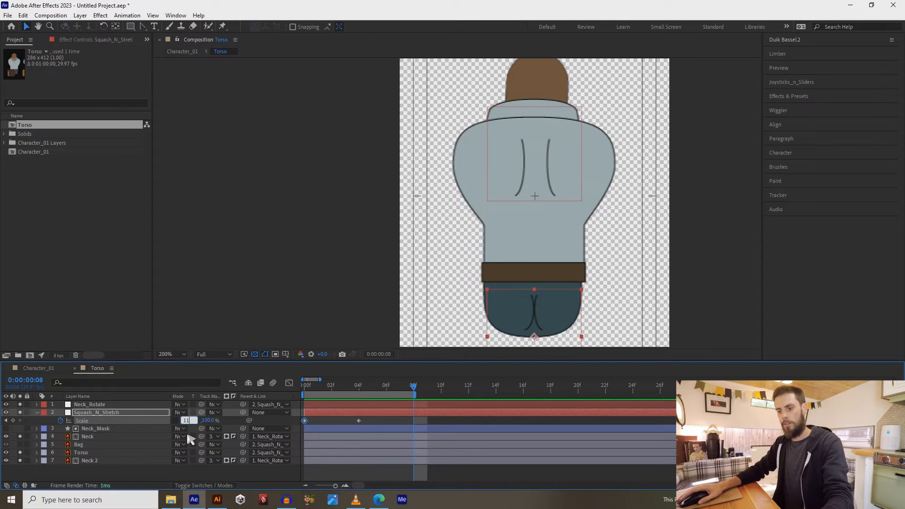
text(110)
key(Tab)
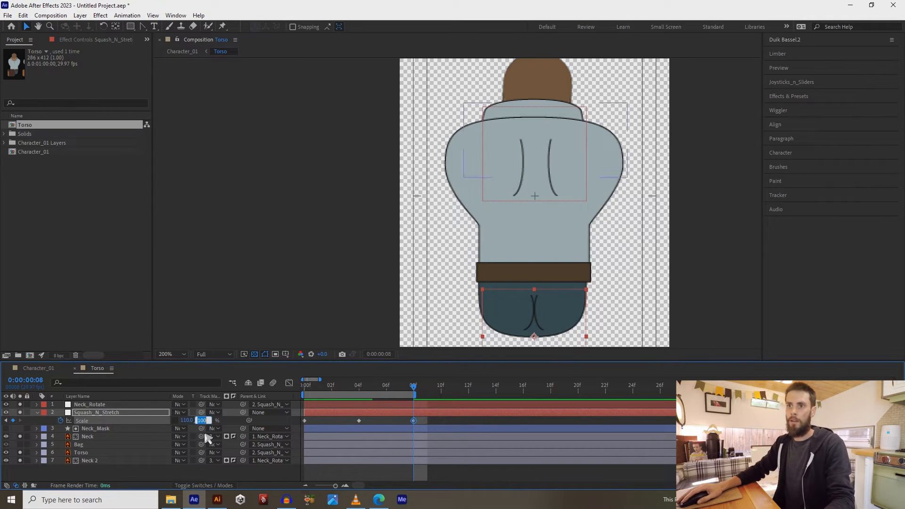
text(90)
key(Return)
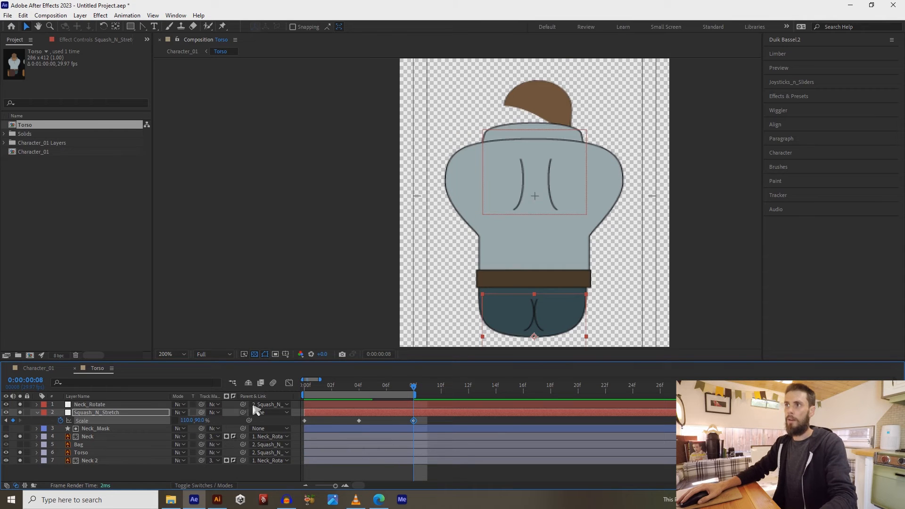
key(comma)
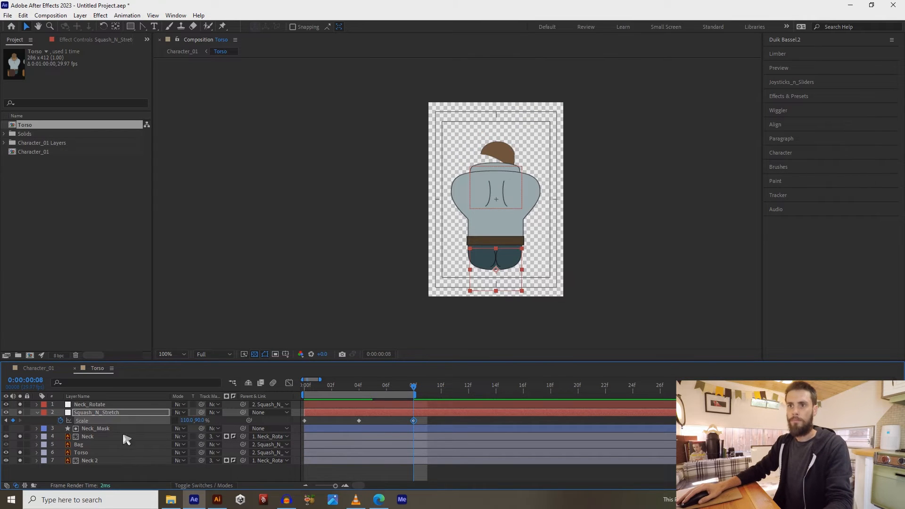
click(359, 392)
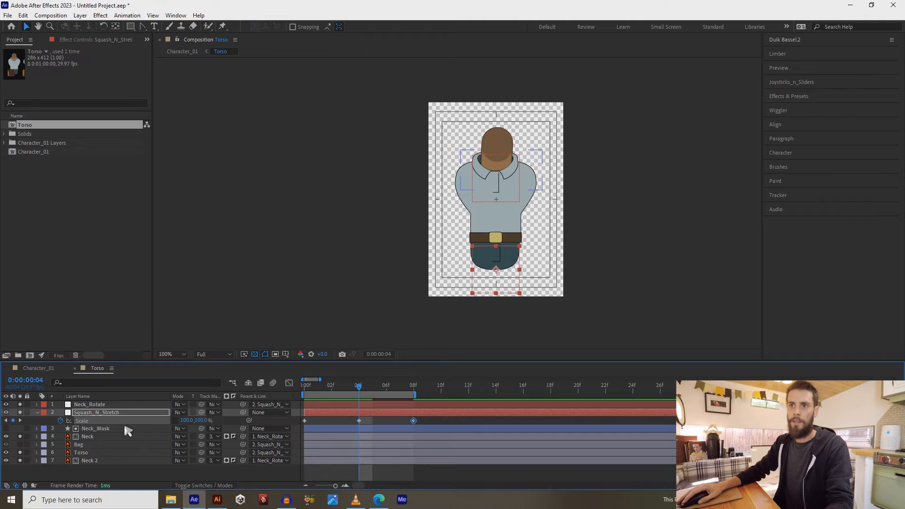
Parent the Neck_Mask layer to the Squash_N_Stretch null and scrub from frame 4 to frame 8 to check the deformation
click(124, 429)
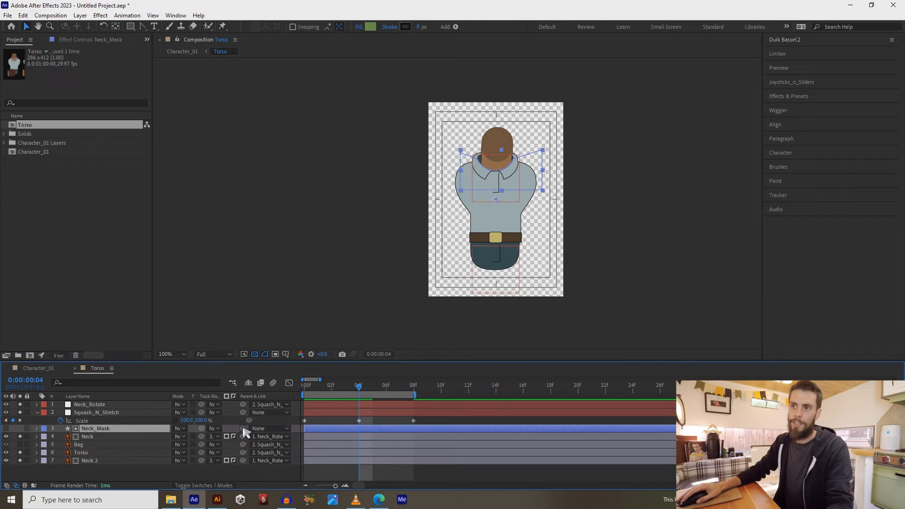
drag(242, 428, 111, 412)
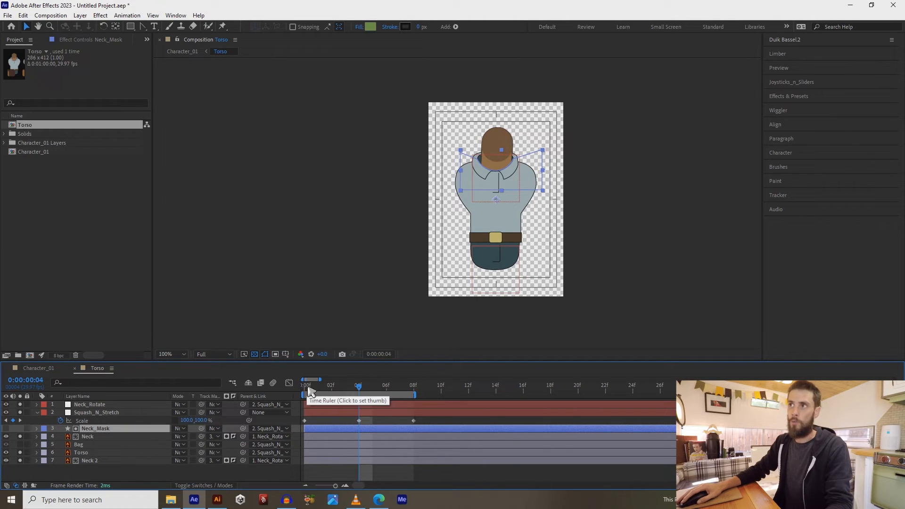
drag(359, 388, 400, 391)
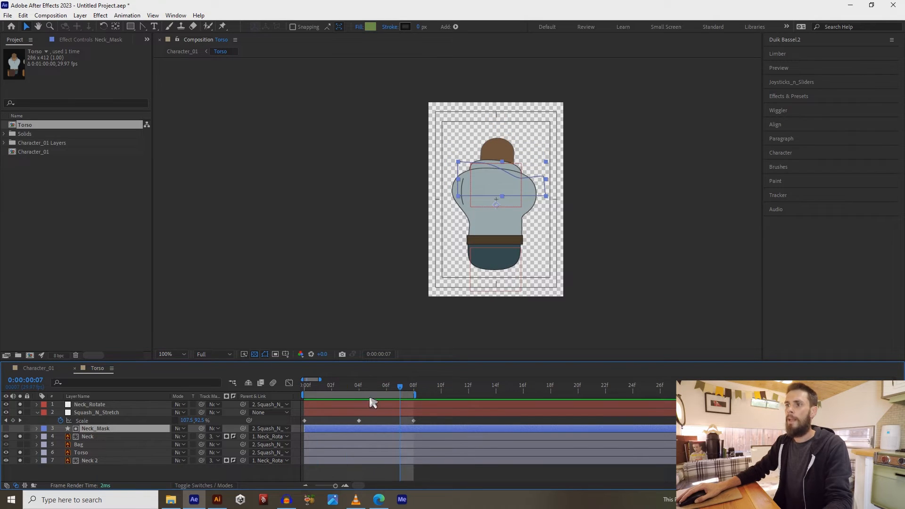
drag(358, 388, 413, 387)
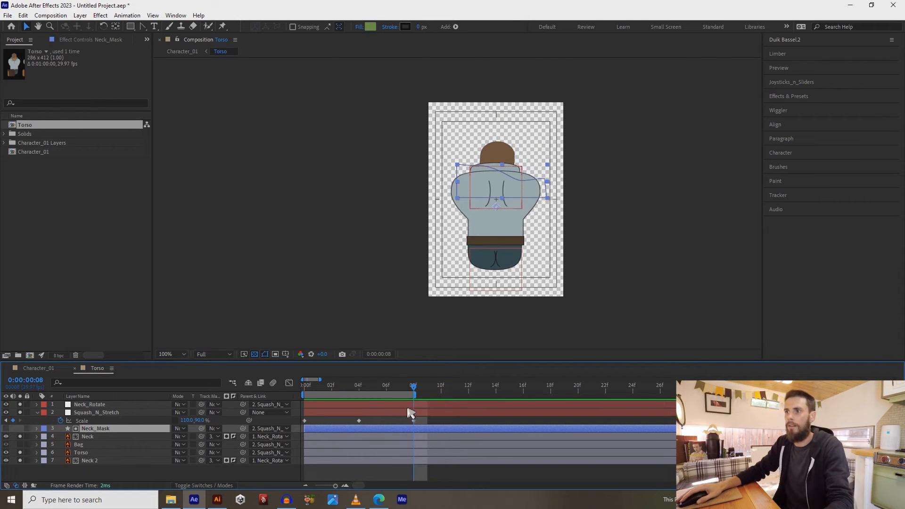
drag(422, 420, 295, 422)
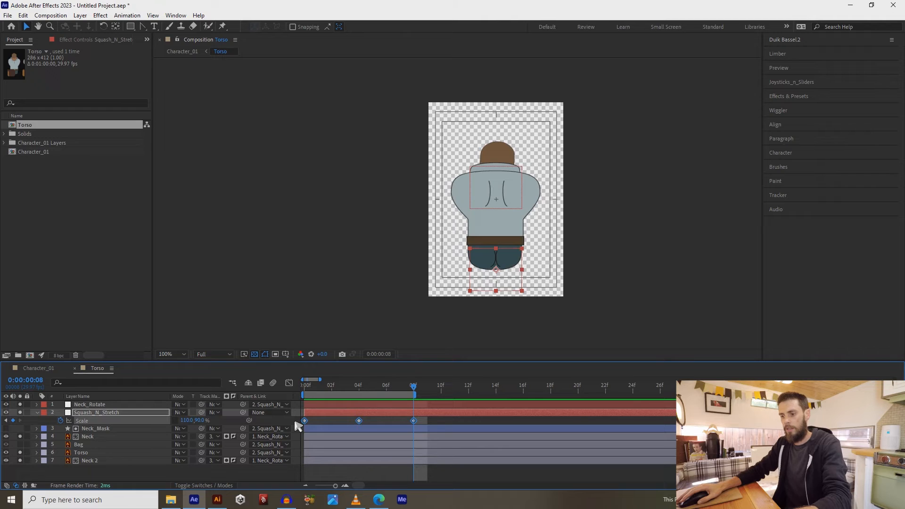
click(263, 477)
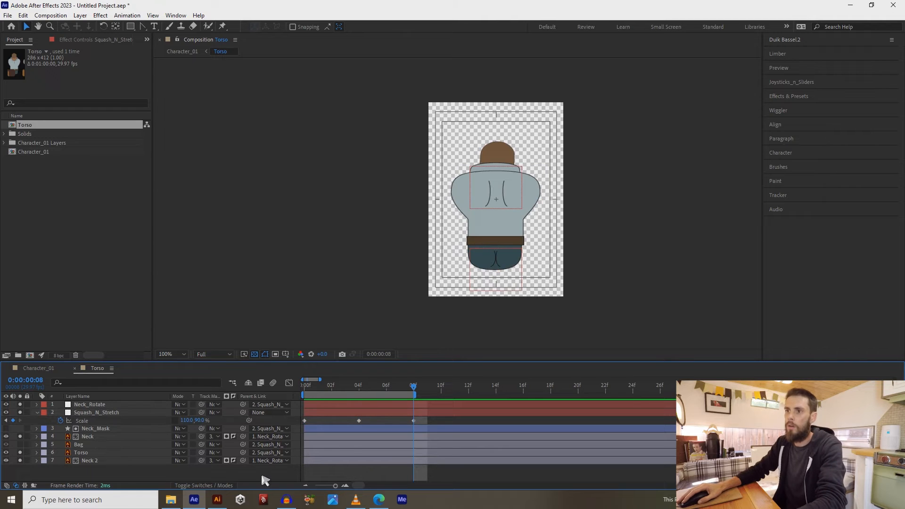
Create a new null object, place it outside the canvas beside the torso, and move its anchor point to its centre
click(359, 388)
scroll(400, 279, up, 2)
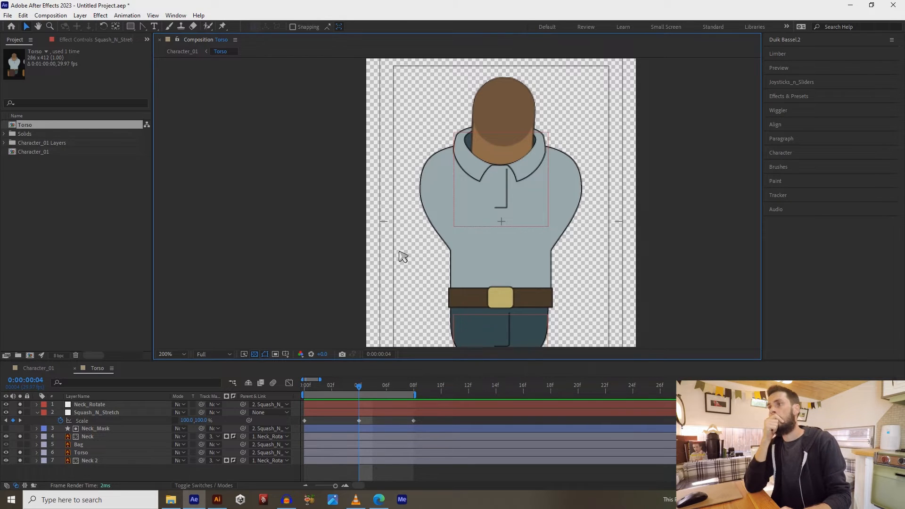
drag(399, 257, 377, 241)
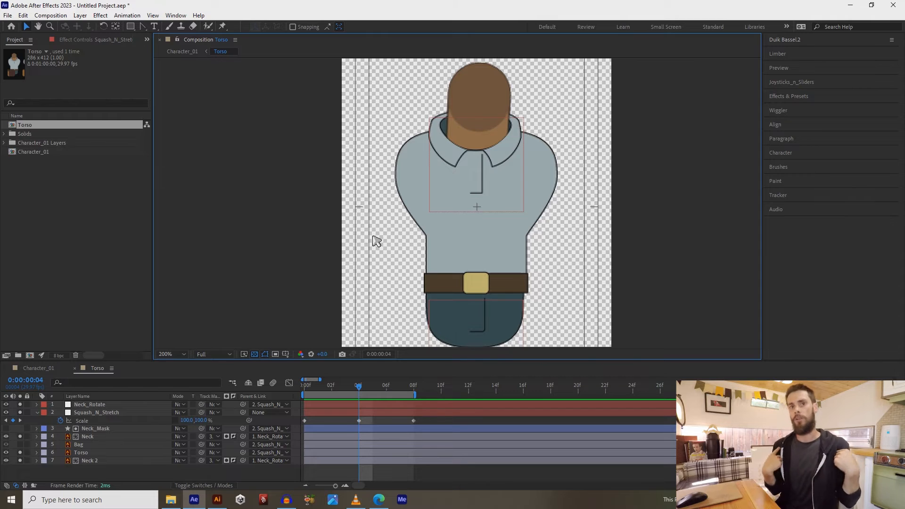
drag(315, 383, 266, 375)
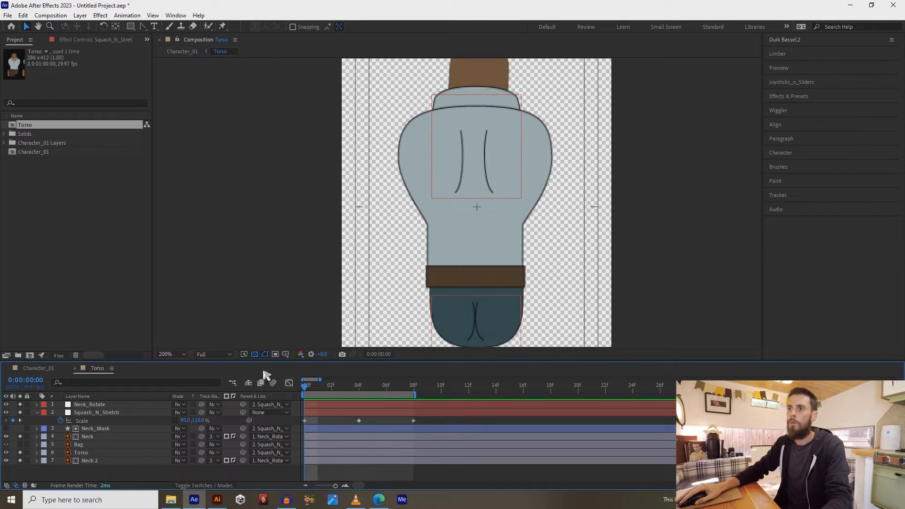
click(85, 15)
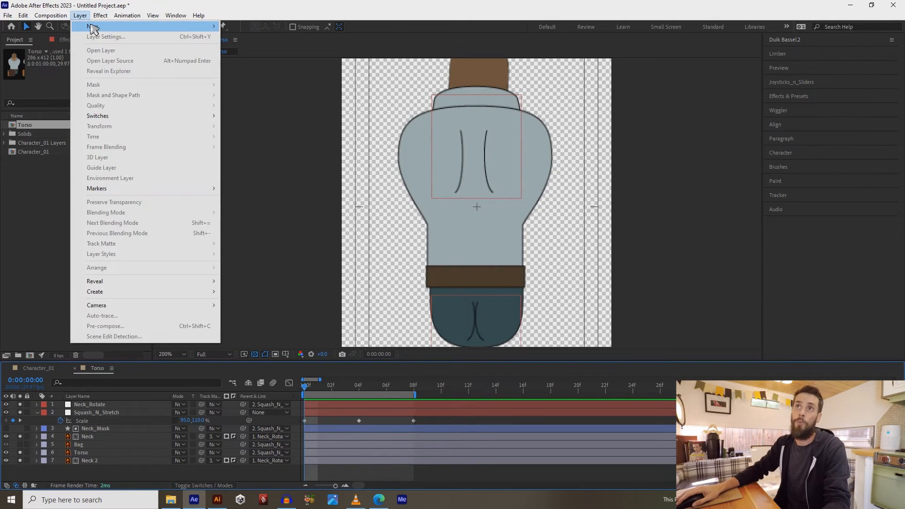
mouse_move(177, 28)
click(256, 67)
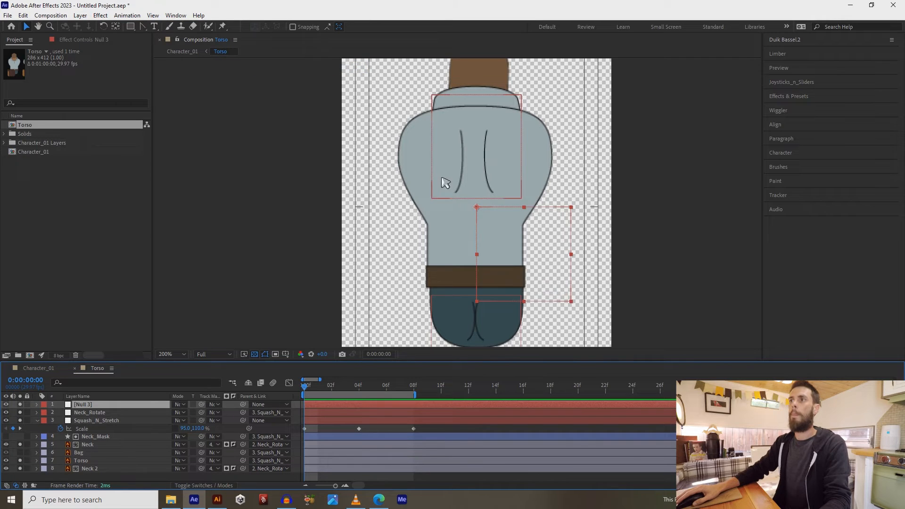
drag(518, 268, 275, 175)
key(y)
drag(245, 119, 286, 161)
Rename the new null L_Arm, then duplicate it and name the copy R_Arm
click(135, 408)
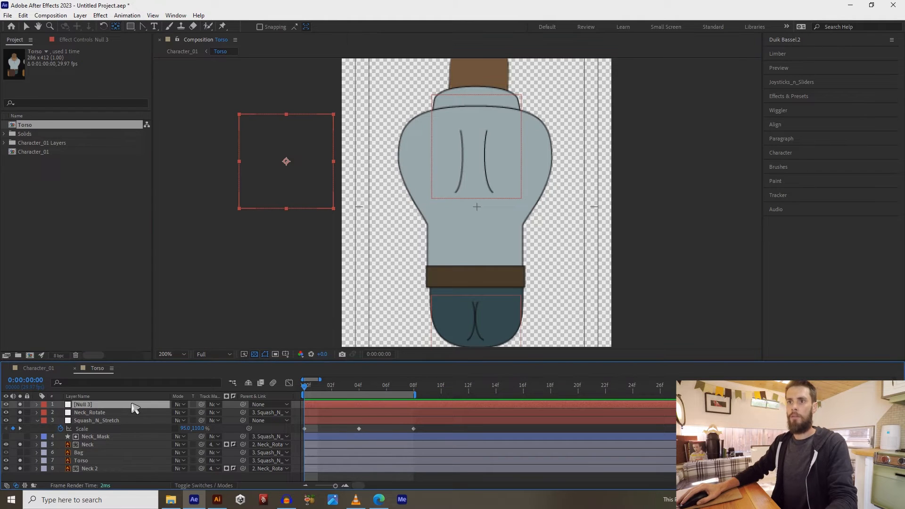
key(Return)
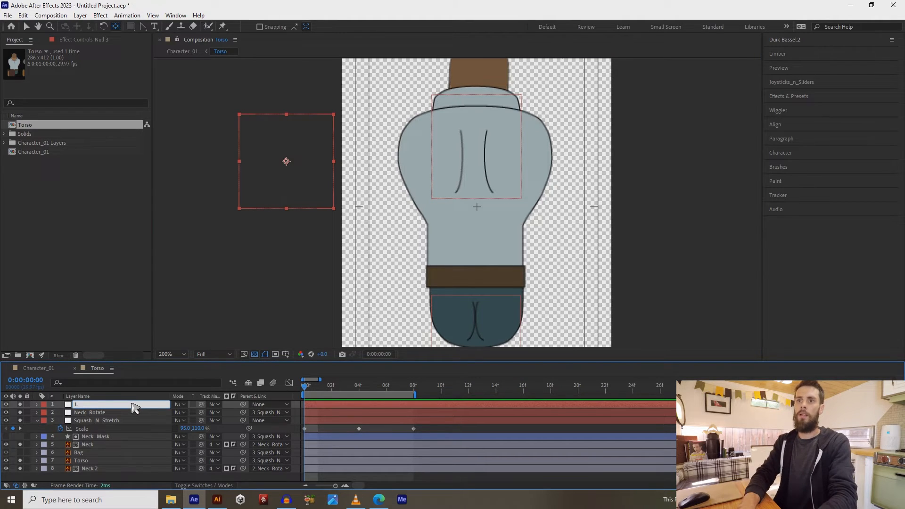
text(L_Arm)
key(Return)
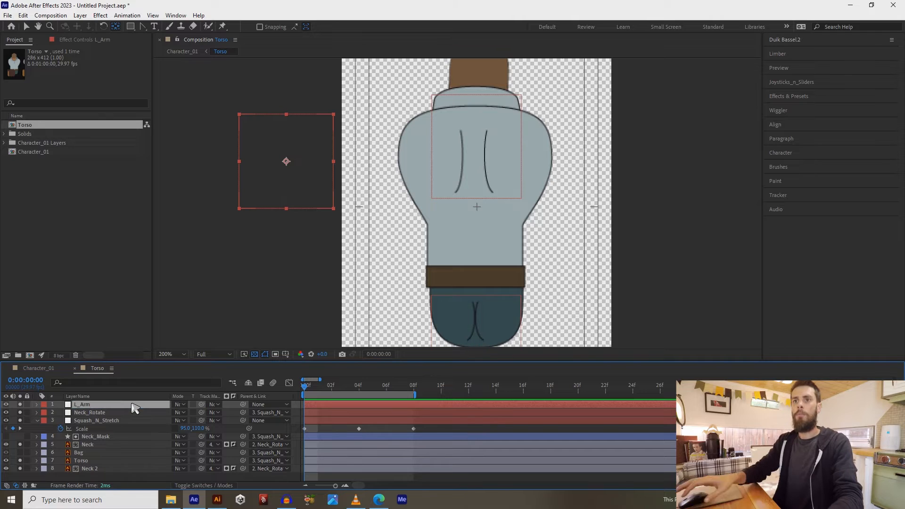
key(ctrl+d)
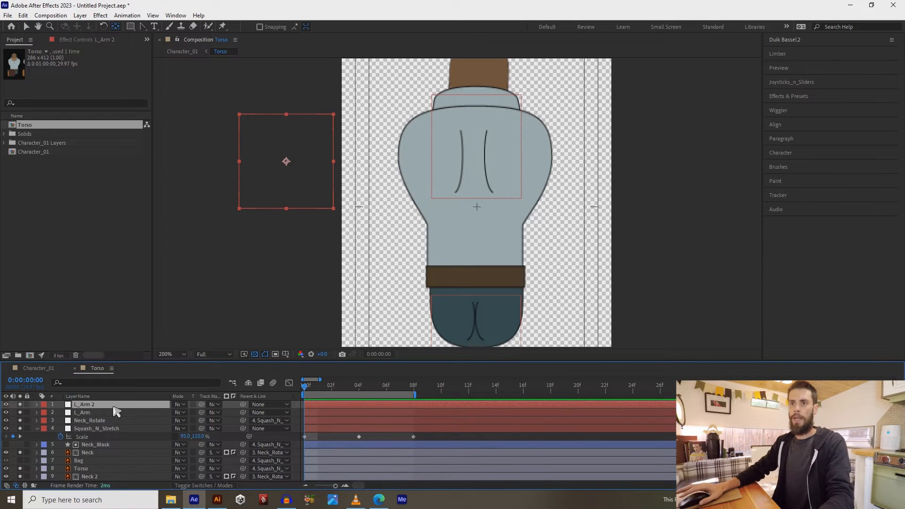
key(Return)
text(R_Ar)
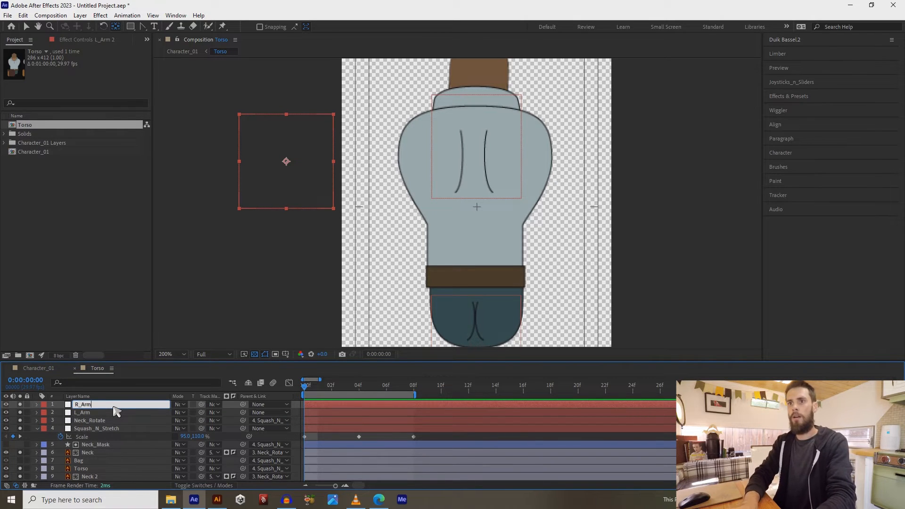
text(m)
key(Return)
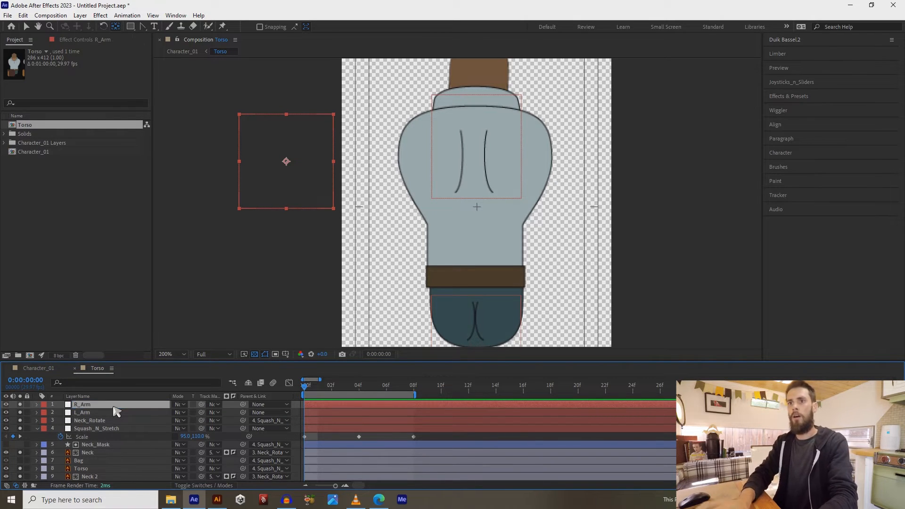
Go to frame 4 and scale the R_Arm and L_Arm nulls down together to less than half their size
click(358, 387)
key(v)
drag(281, 172, 325, 183)
key(ctrl+z)
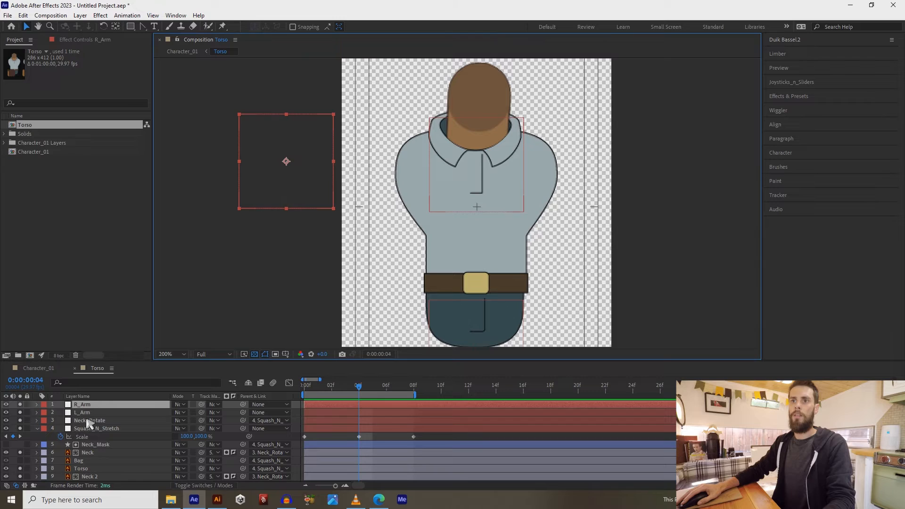
shift+click(83, 413)
drag(240, 208, 283, 179)
drag(293, 215, 279, 245)
Place R_Arm on the character's right shoulder at about 78.5, 163 and L_Arm on the left shoulder at about 208, 163
click(271, 189)
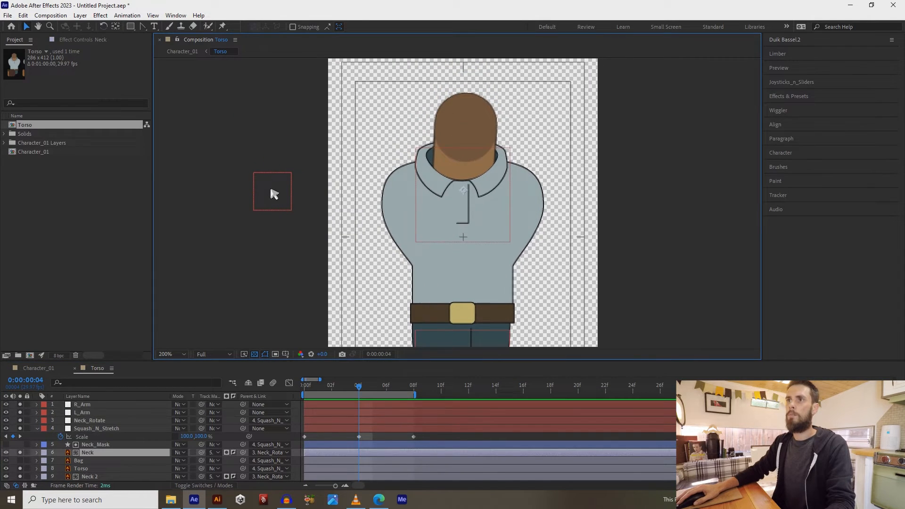
drag(274, 194, 282, 197)
key(ctrl+z)
click(105, 405)
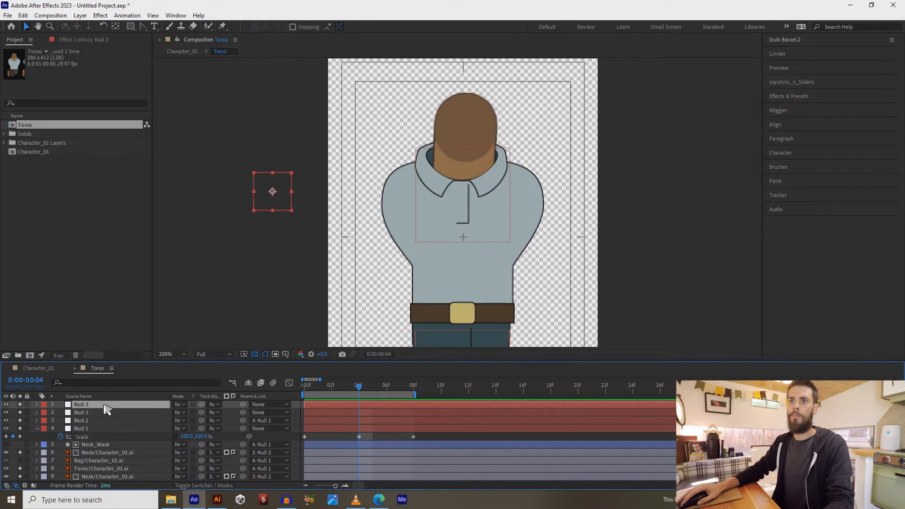
drag(290, 200, 404, 205)
drag(278, 196, 530, 204)
drag(487, 241, 510, 215)
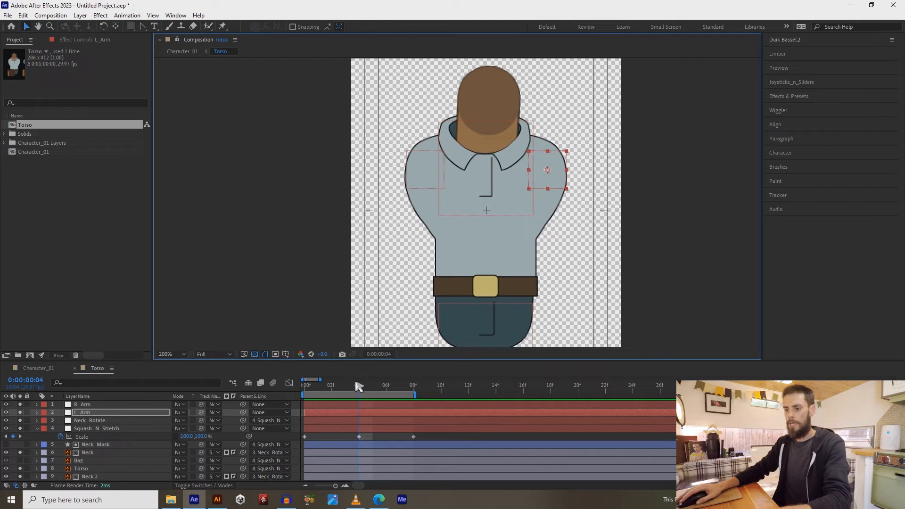
Reveal the Position property of L_Arm and R_Arm and enable its keyframing on both nulls at frame 4
key(p)
click(353, 406)
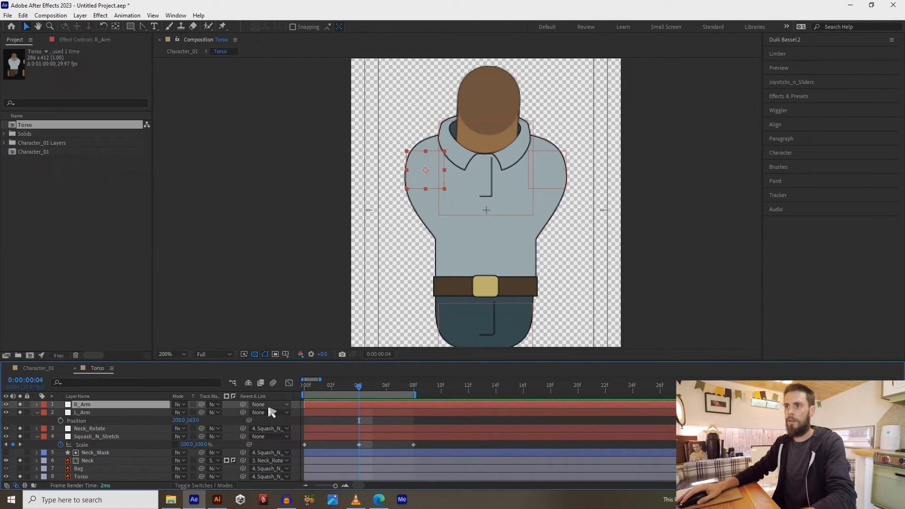
key(p)
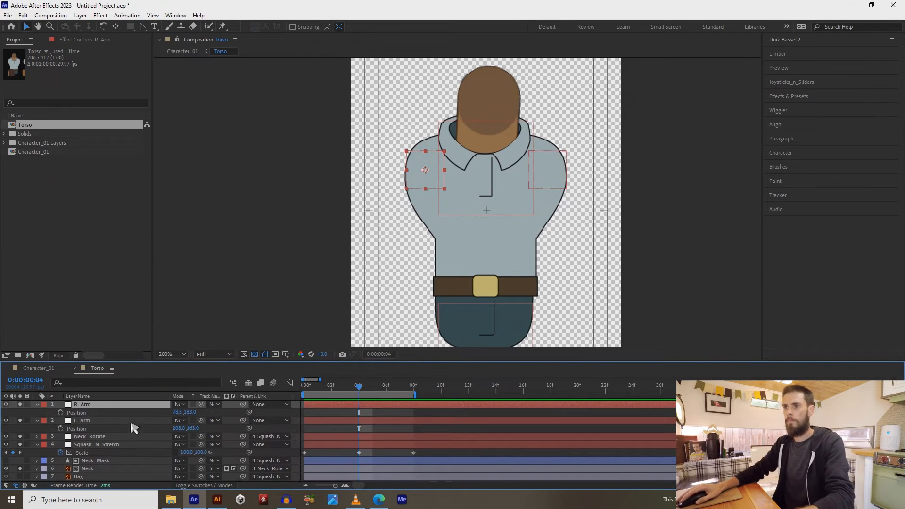
click(60, 413)
click(61, 428)
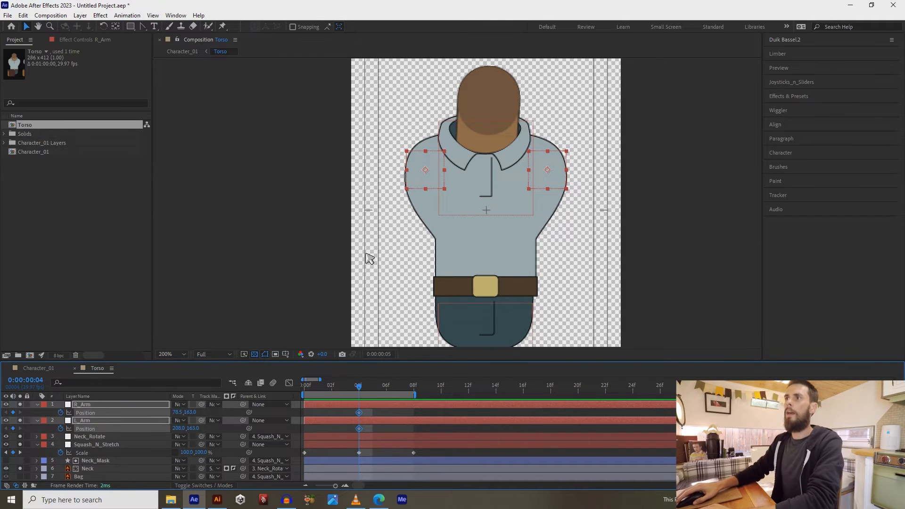
Remove all Scale keyframes from the Squash_N_Stretch null at frame 4, leaving its scale at 100%
key(Page_Down)
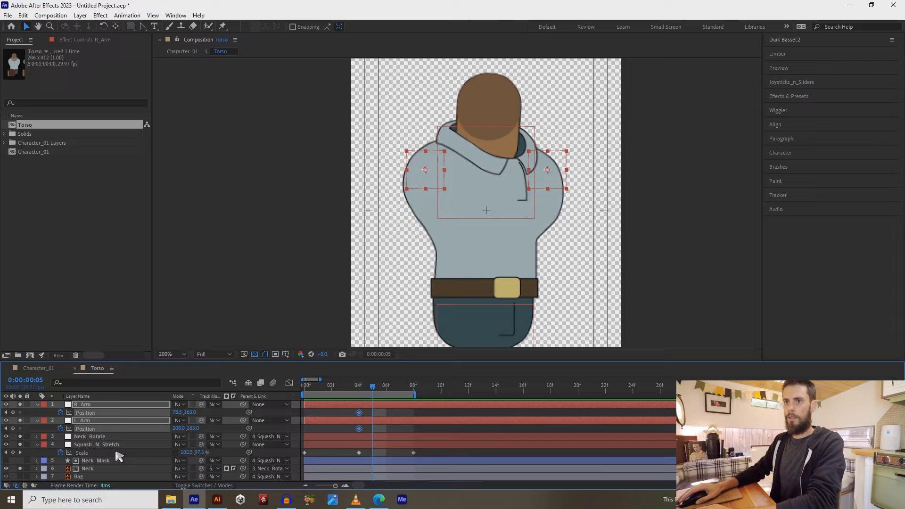
key(Page_Up)
click(80, 453)
mouse_move(304, 453)
mouse_down()
mouse_move(440, 467)
mouse_move(294, 454)
mouse_move(304, 453)
mouse_up()
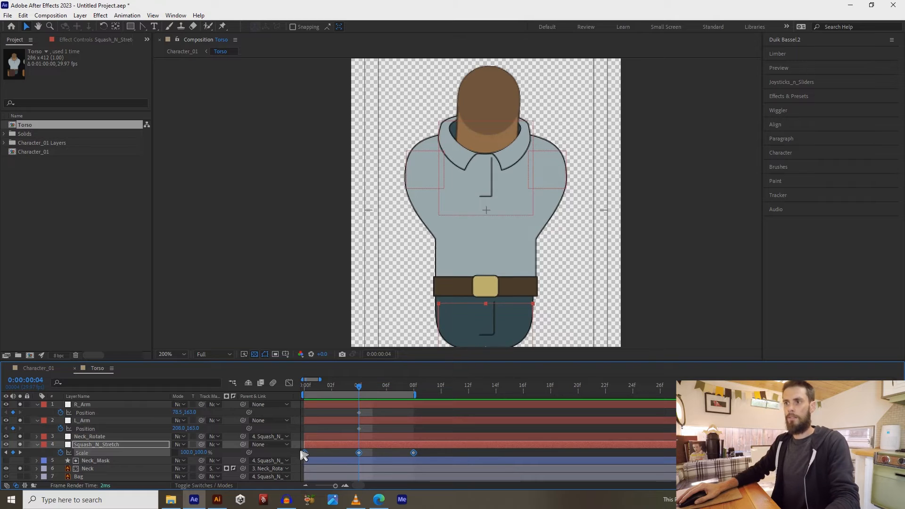
click(60, 453)
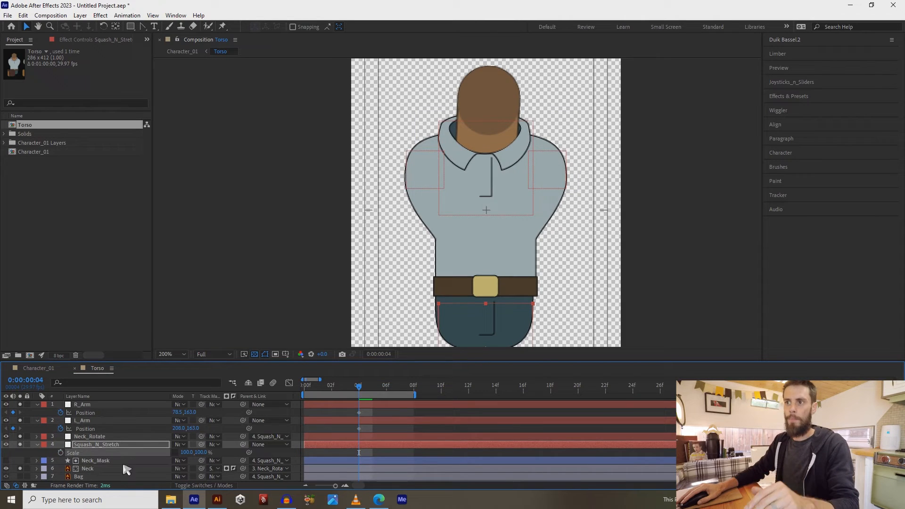
Keyframe R_Arm at frame 5 by shifting it horizontally toward the chest to position 98.5, 163
click(324, 415)
click(343, 407)
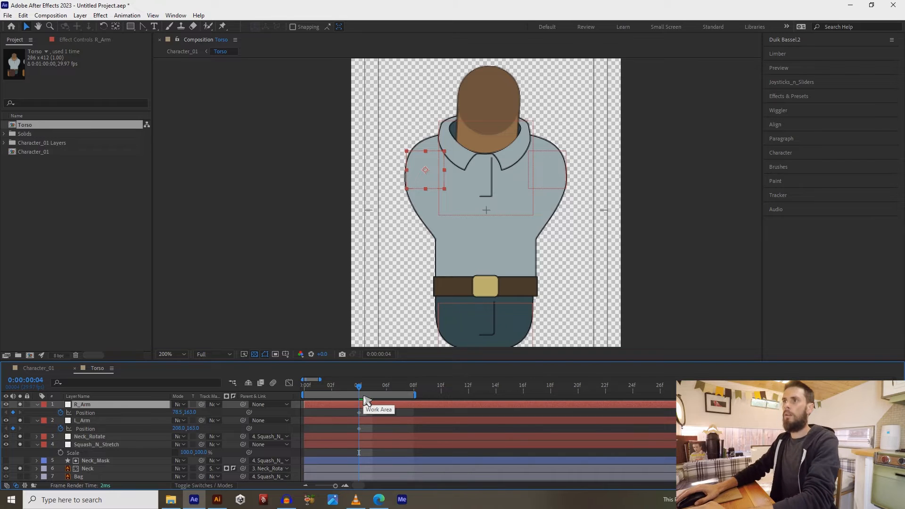
key(Page_Down)
key(Page_Up)
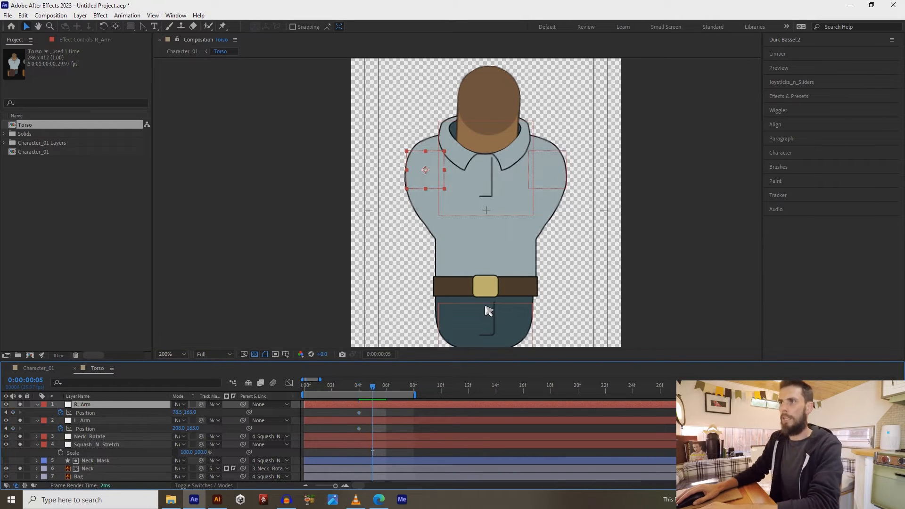
key(Page_Down)
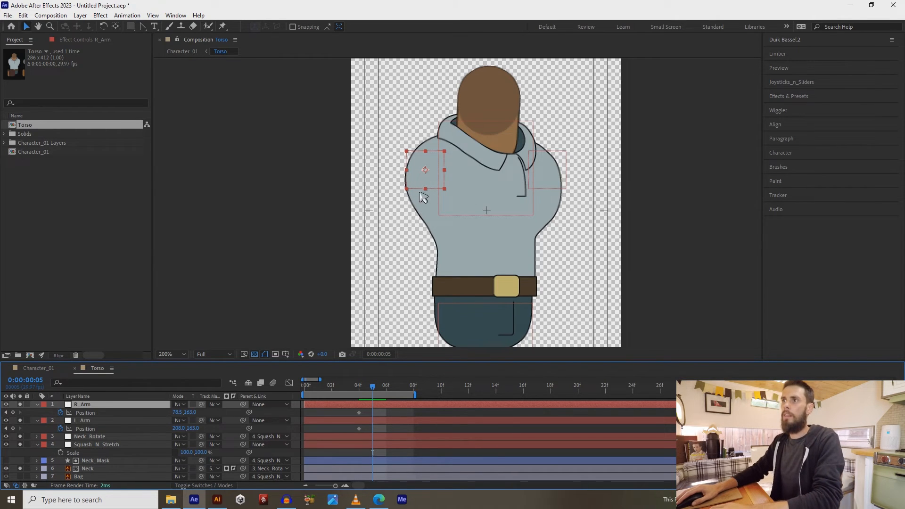
key(shift+Right)
key(shift+Right)
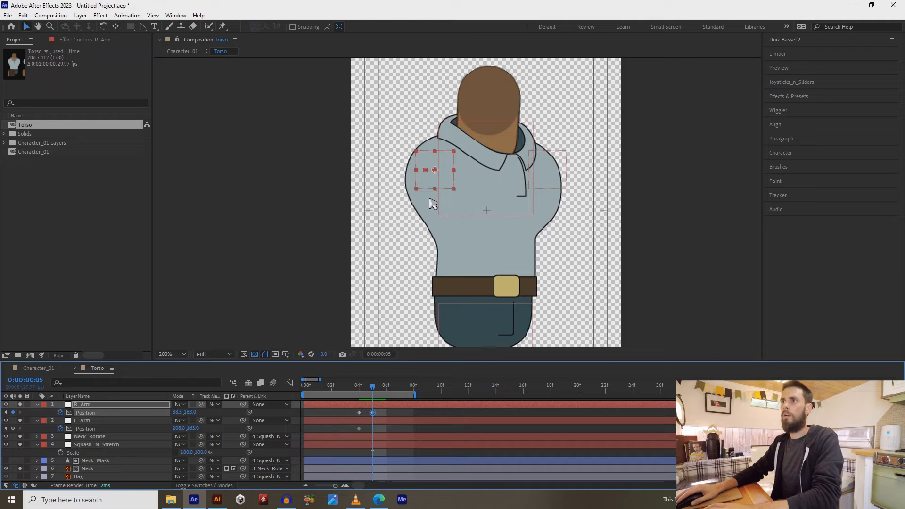
key(shift+Right)
key(shift+Right)
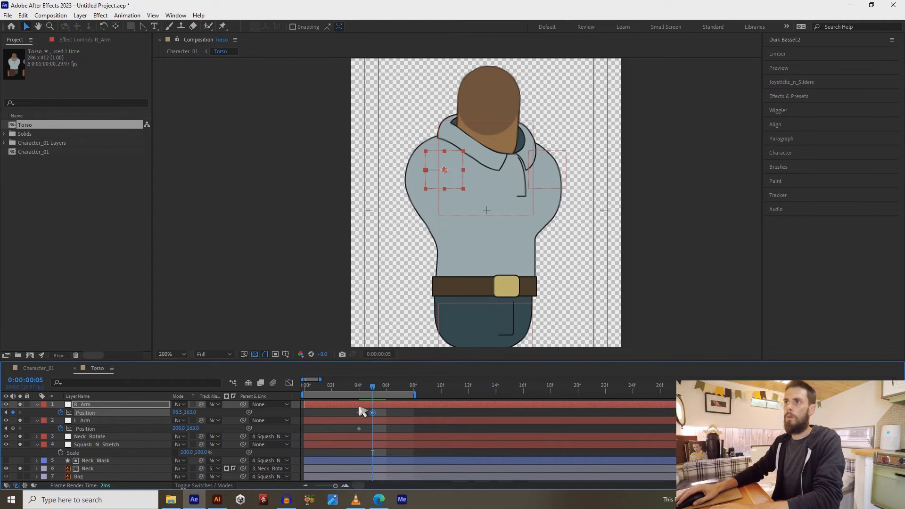
Keyframe L_Arm at frame 5 by shifting it horizontally toward the chest to position 188, 163
click(364, 422)
key(shift+Left)
key(shift+Left)
key(shift+Left)
key(shift+Left)
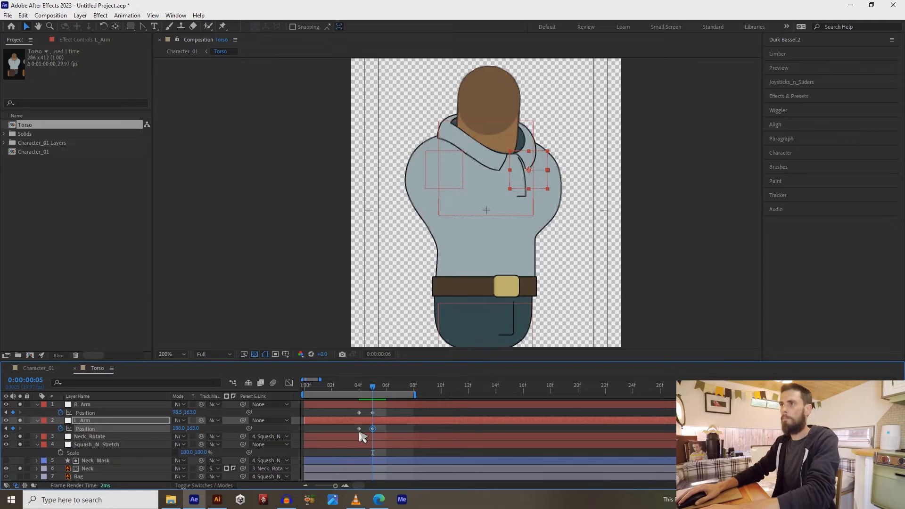
Keyframe R_Arm at frame 6 by shifting it horizontally to position 118.5, 163
key(Page_Down)
click(363, 406)
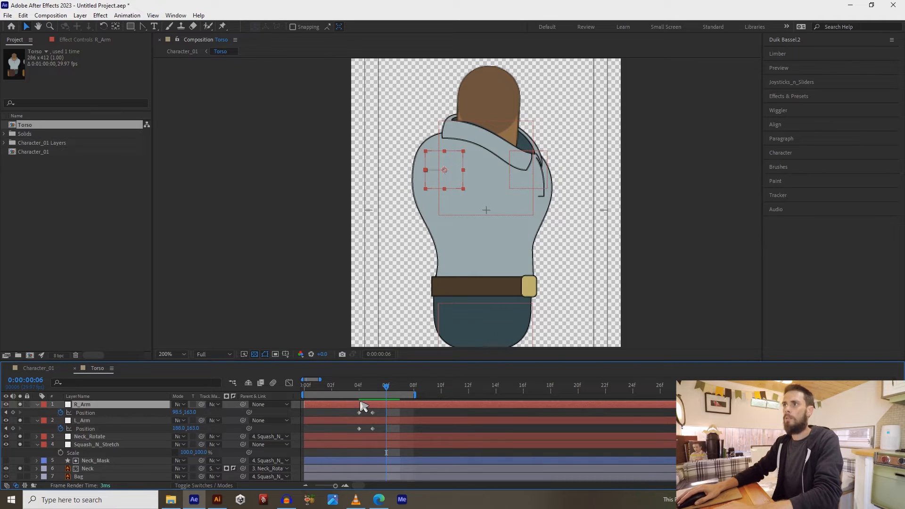
key(shift+Right)
key(shift+Right)
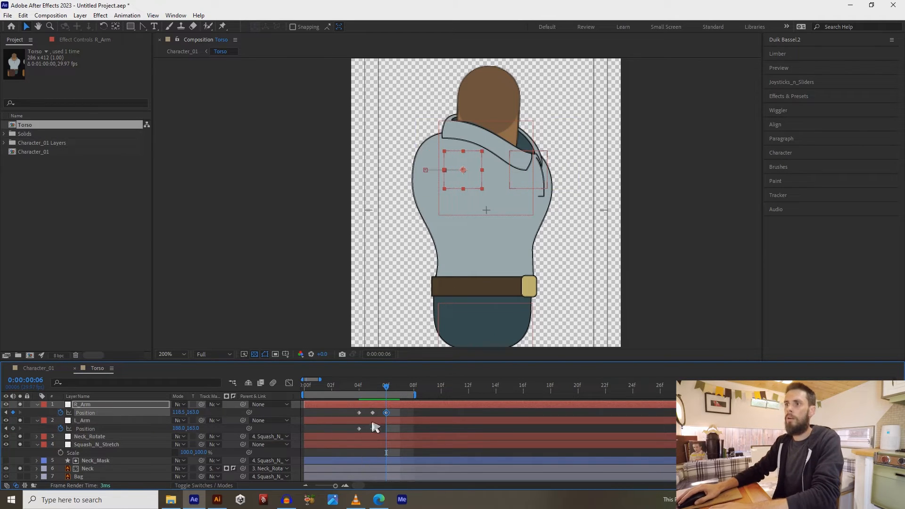
Keyframe L_Arm at frame 6 by shifting it horizontally toward the chest to position 168, 163
click(372, 421)
key(shift+Left)
key(shift+Left)
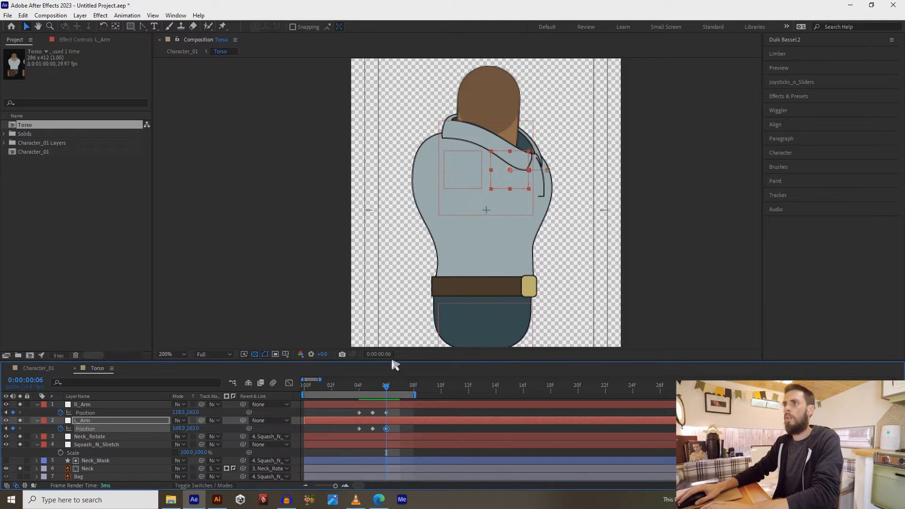
Keyframe R_Arm at frame 7 by shifting it horizontally across the back to position 188.5, 163
key(Page_Down)
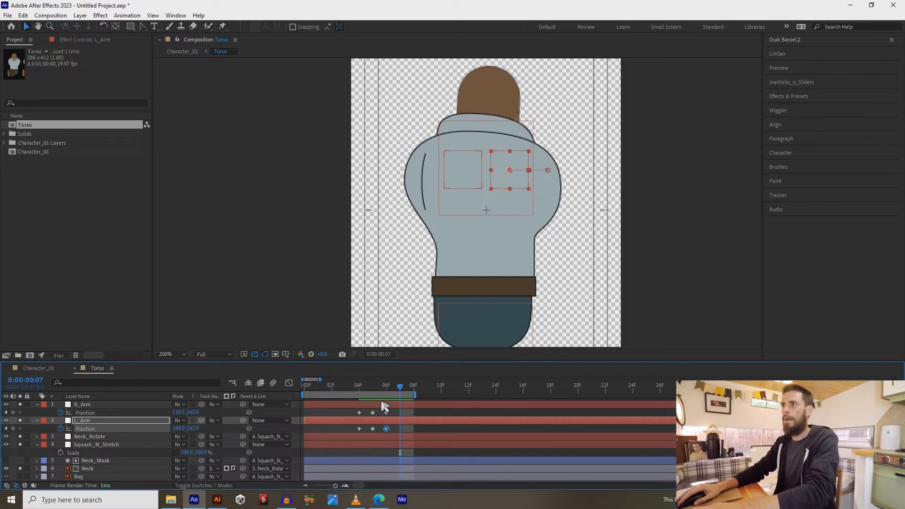
click(385, 407)
key(shift+Right)
key(shift+Right)
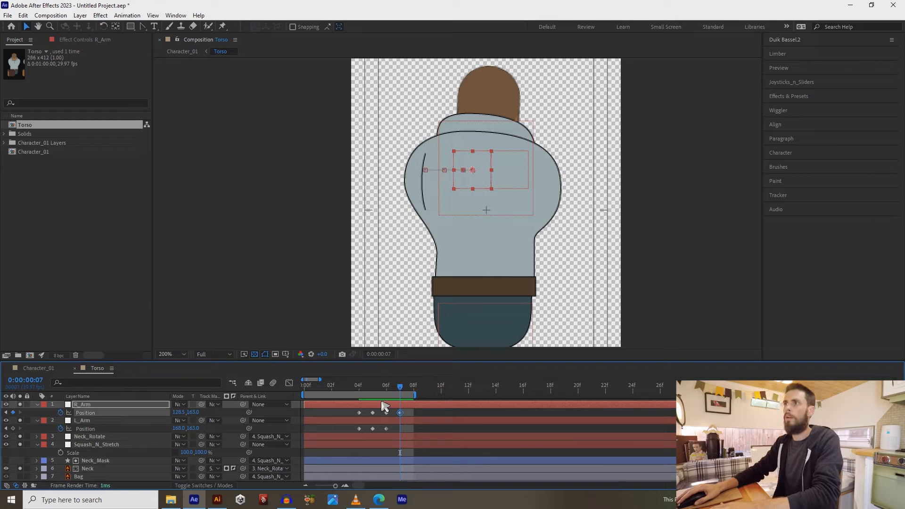
key(shift+Right)
key(shift+Right)
key(shift+Right)
key(shift+Right)
key(shift+Right)
key(shift+Right)
key(shift+Right)
key(shift+Right)
key(shift+Right)
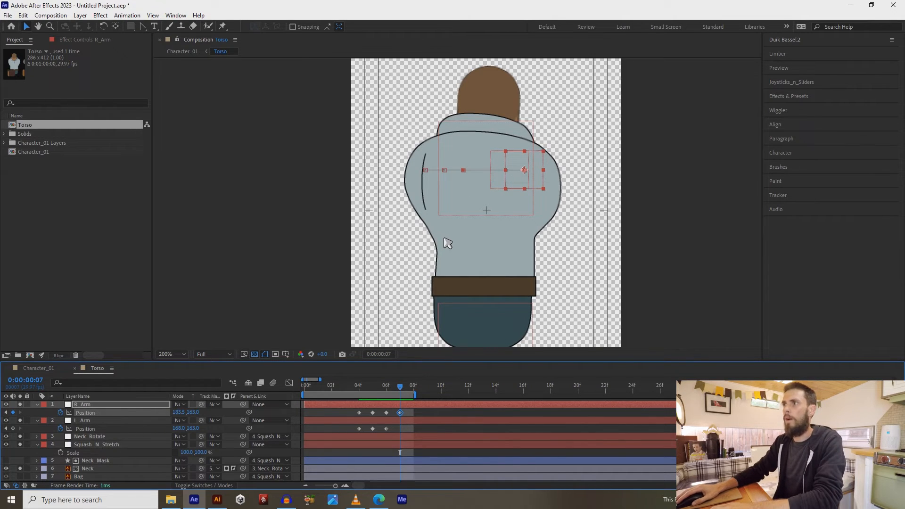
key(Right)
key(Right)
key(Right)
key(Right)
key(Right)
Keyframe L_Arm at frame 7 by shifting it horizontally across the back to position 93, 163
click(389, 420)
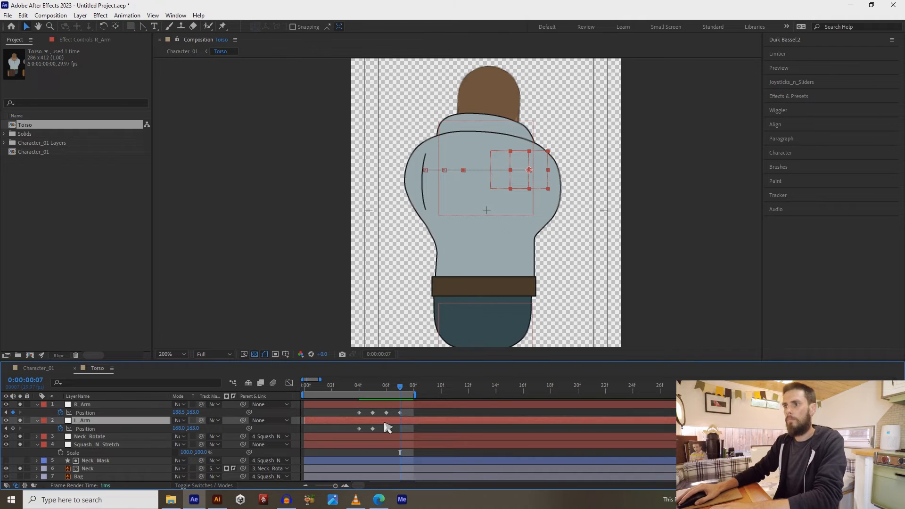
key(shift+Left)
key(shift+Left)
key(shift+Left)
key(shift+Left)
key(shift+Left)
key(shift+Left)
key(shift+Left)
key(Left)
key(Left)
key(Left)
key(Left)
key(Left)
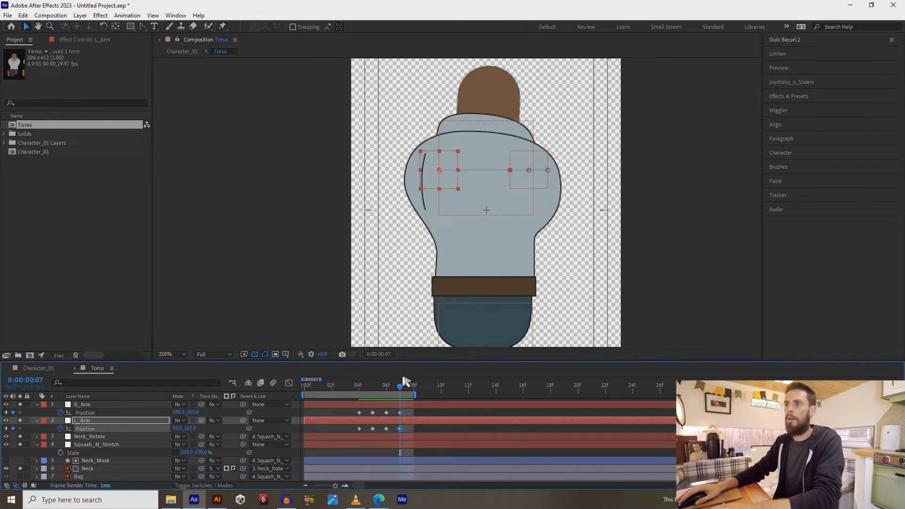
click(386, 386)
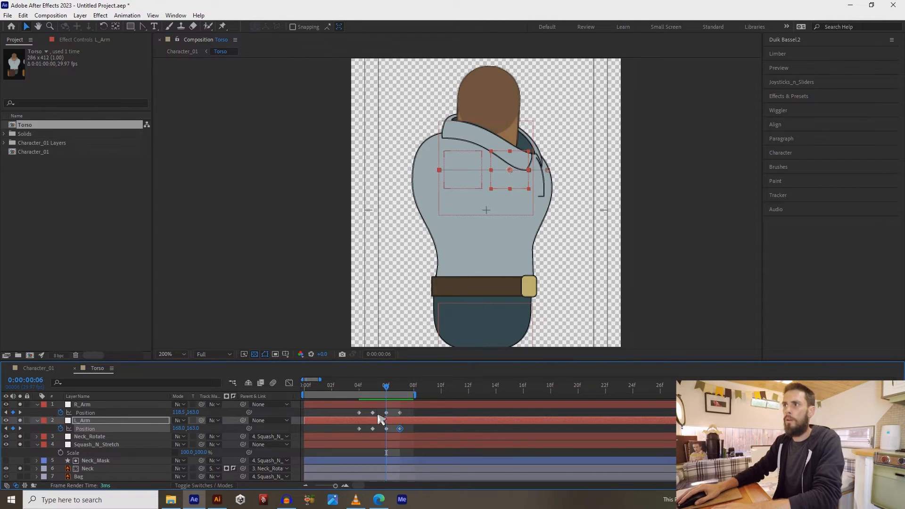
click(400, 387)
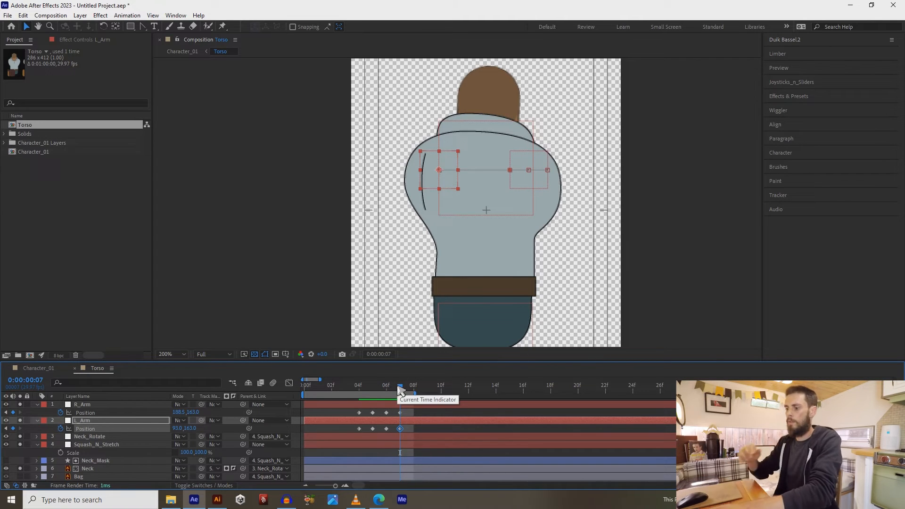
Copy R_Arm's Position keyframe from frame 4 onto L_Arm at frame 8, placing it at 78.5, 163
key(Page_Down)
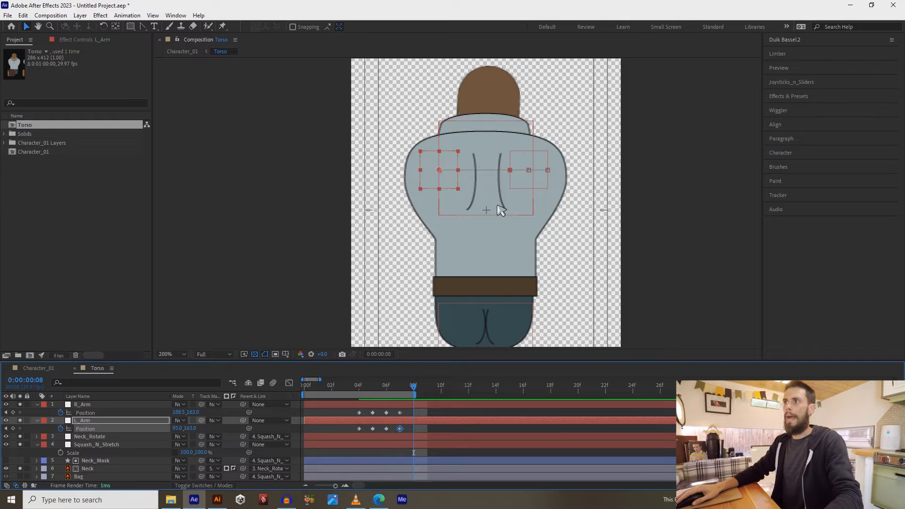
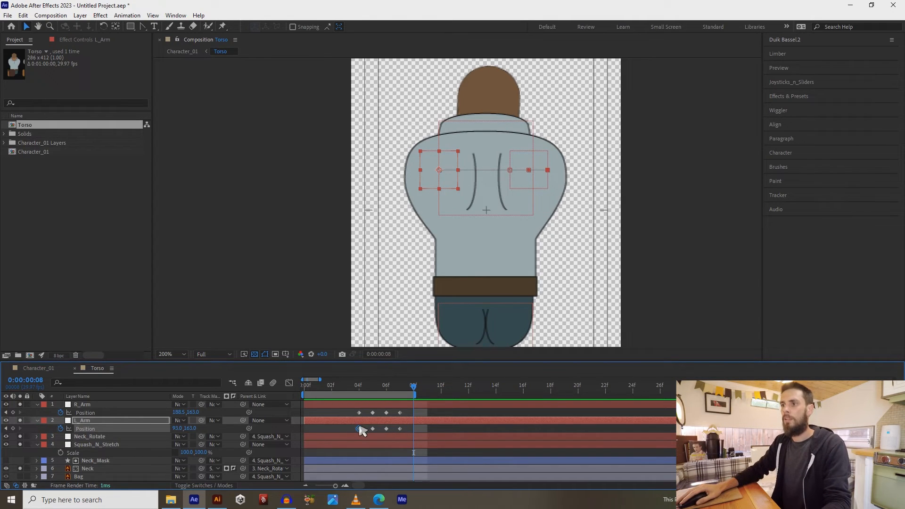
click(358, 425)
click(358, 421)
click(360, 407)
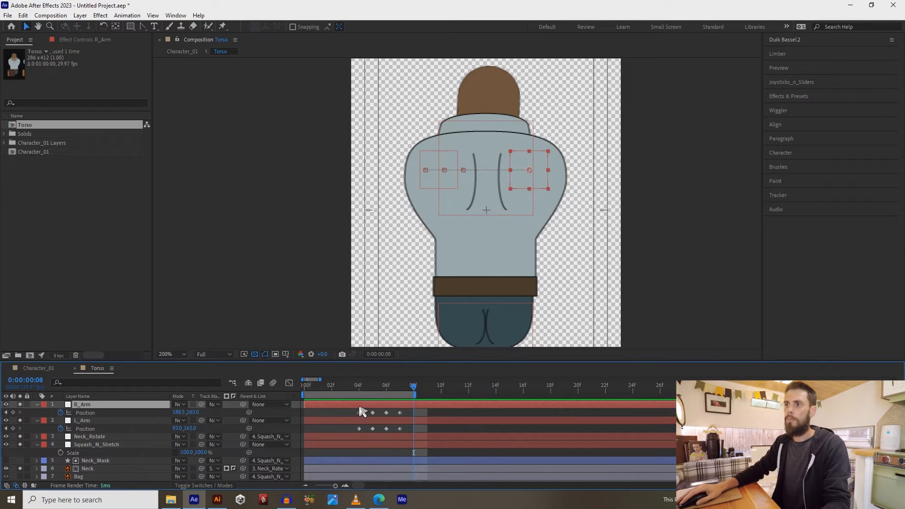
click(359, 412)
click(362, 421)
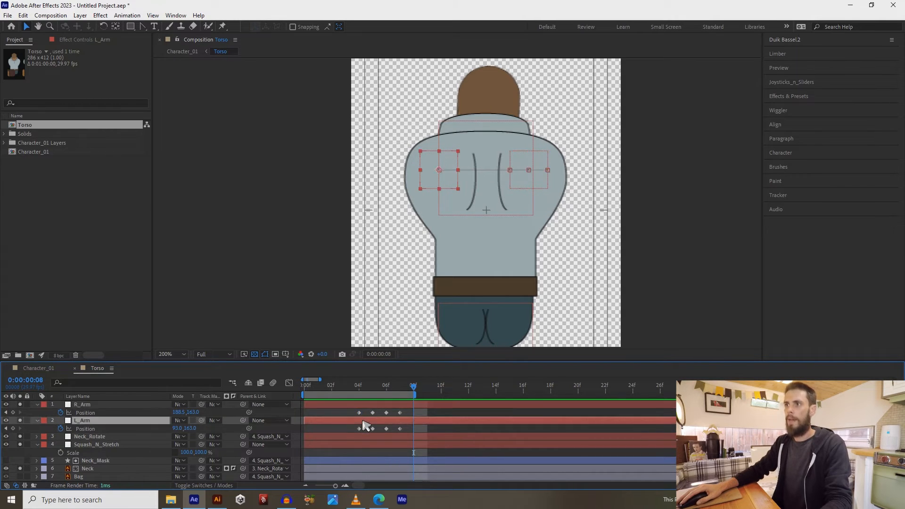
key(ctrl+v)
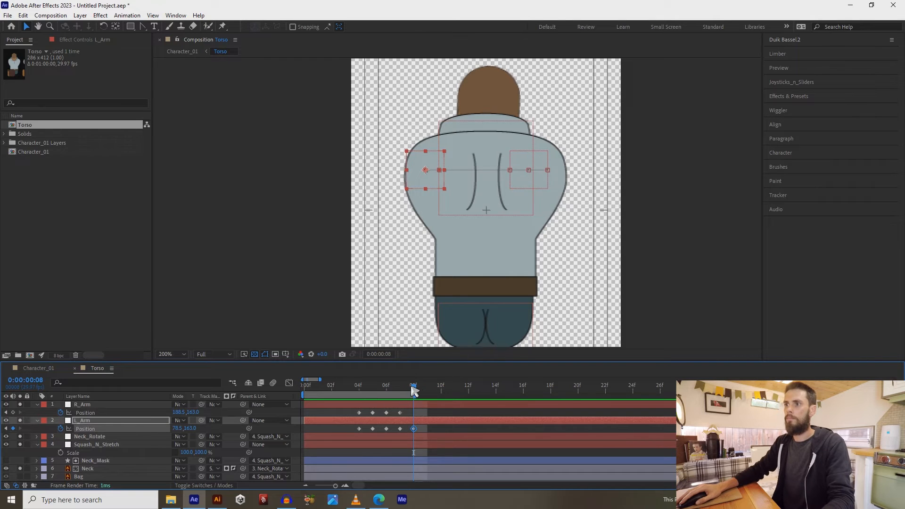
mouse_move(414, 389)
mouse_down()
mouse_move(377, 389)
mouse_move(413, 390)
mouse_up()
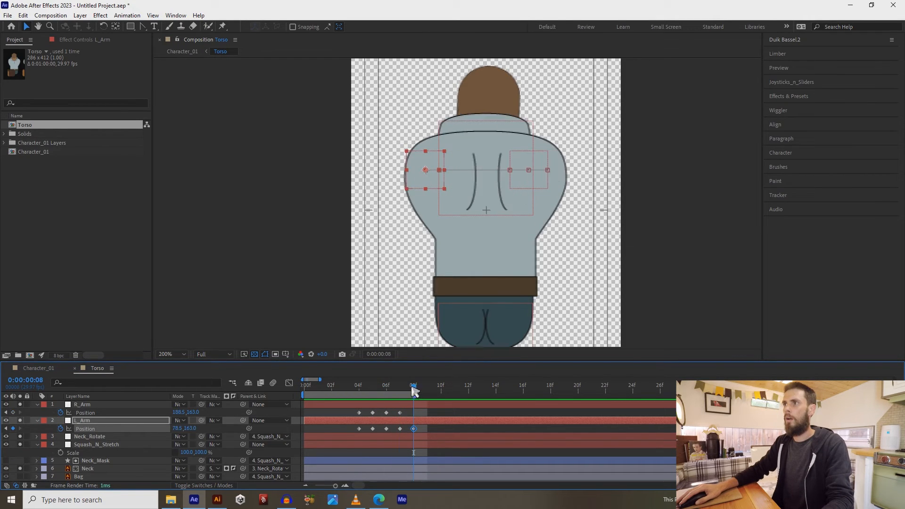
Copy L_Arm's Position keyframe from frame 4 onto R_Arm at frame 8, placing it at 208, 163
click(360, 429)
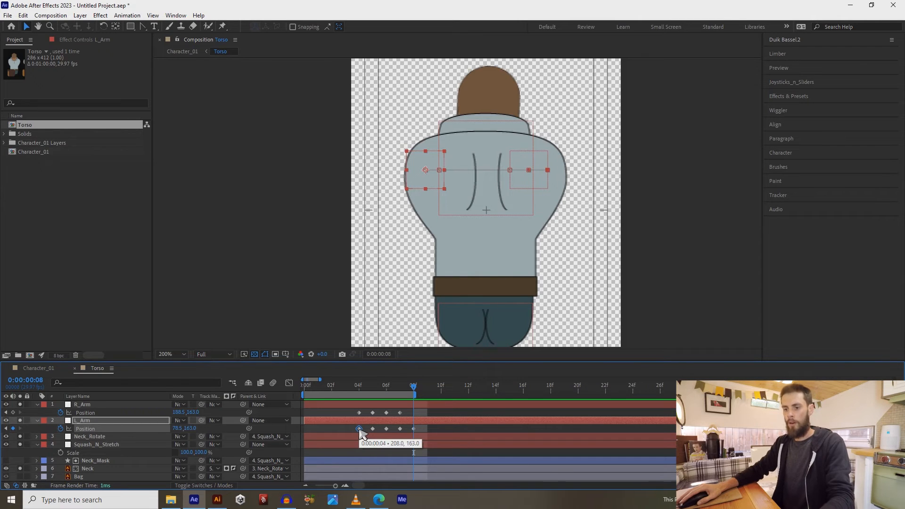
click(370, 404)
key(ctrl+v)
Keyframe R_Arm at frame 3 by shifting it horizontally toward the chest to position 98.5, 163
drag(413, 388, 359, 392)
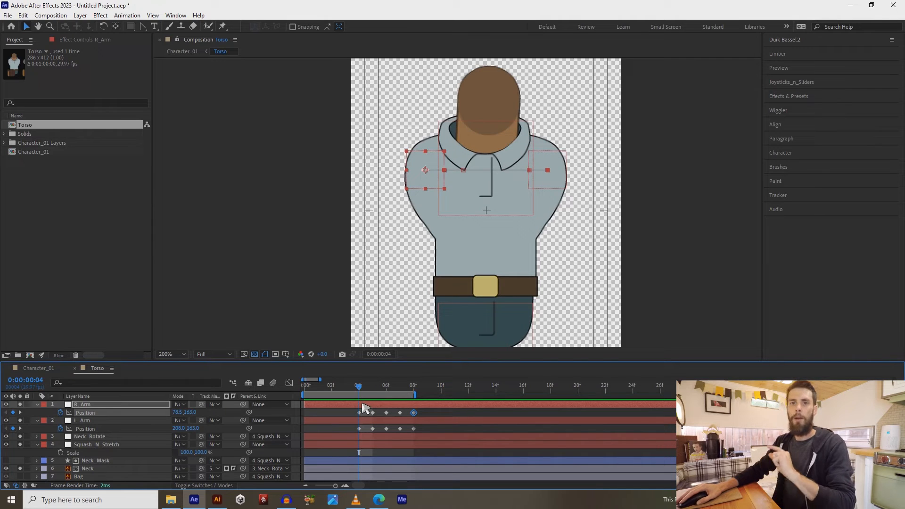
drag(355, 389, 347, 395)
click(339, 415)
click(336, 413)
click(342, 403)
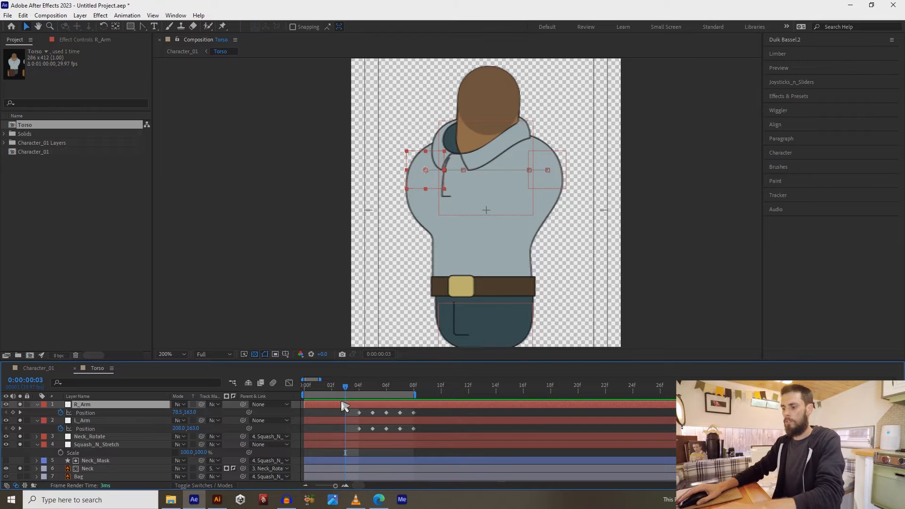
key(shift+Right)
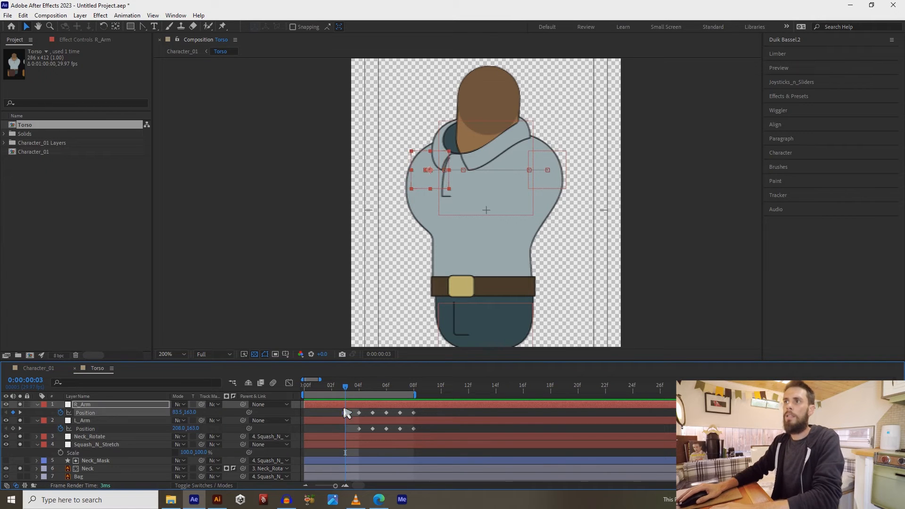
key(shift+Right)
key(shift+Right)
key(shift+Right)
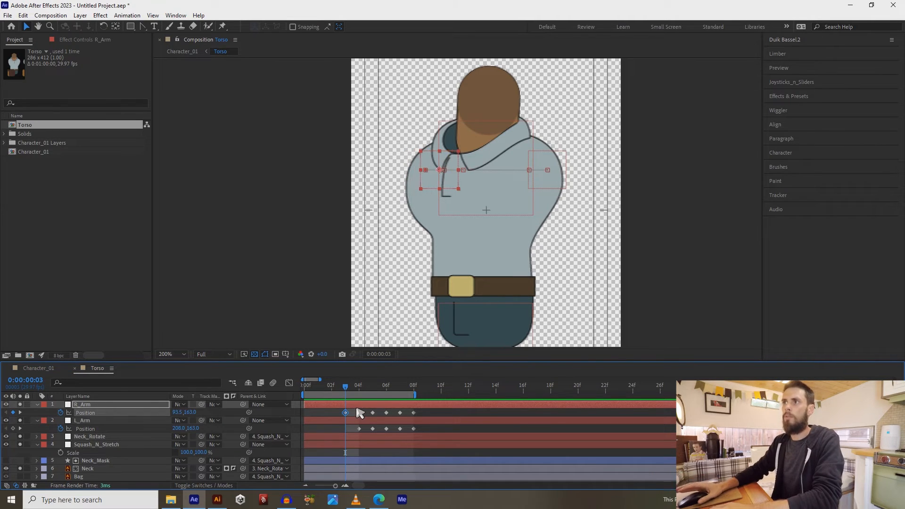
Keyframe L_Arm at frame 3 by shifting it horizontally toward the chest to position 188, 163
click(353, 427)
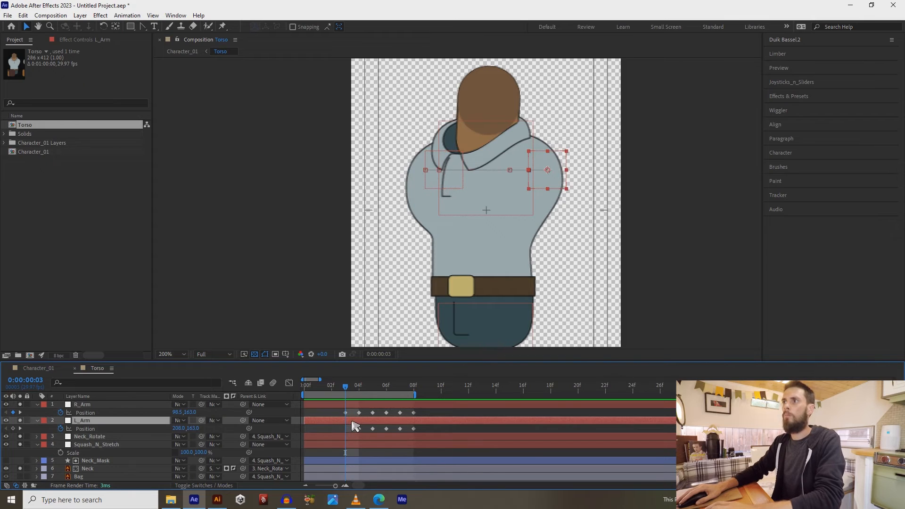
key(shift+Left)
key(shift+Left)
key(shift+Left)
key(shift+Left)
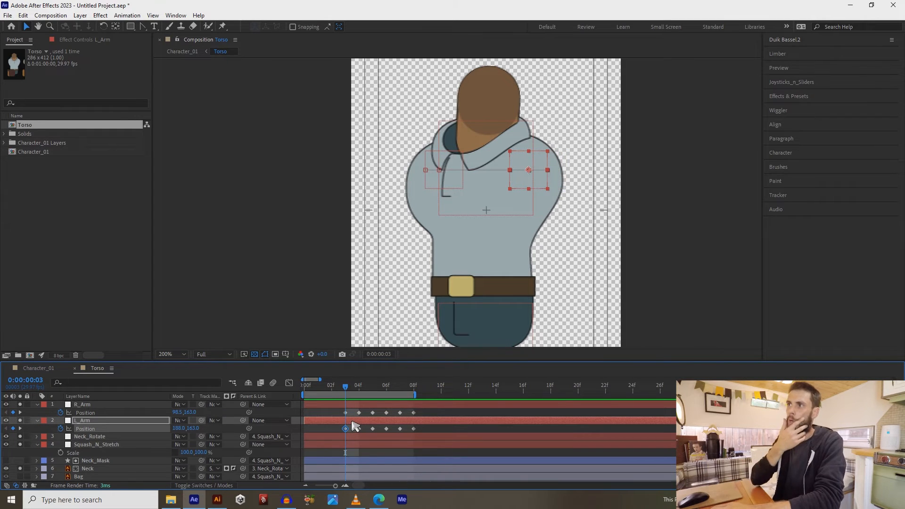
Keyframe both arm nulls closer together at frame 2, with L_Arm at 168, 163 and R_Arm at 118.5, 163
key(Page_Up)
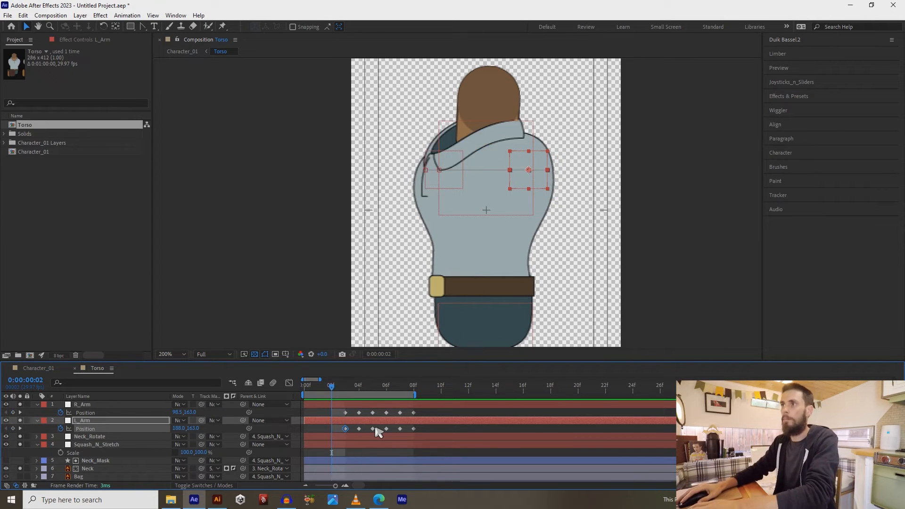
click(346, 422)
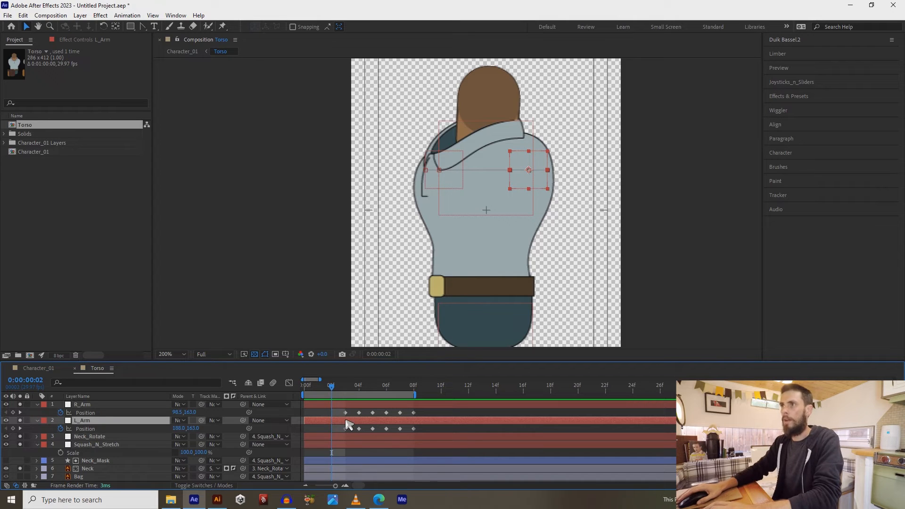
key(shift+Left)
key(shift+Left)
click(346, 406)
key(shift+Right)
key(shift+Right)
Keyframe R_Arm at frame 1 by shifting it horizontally across the back to position 188.5, 163
key(Page_Up)
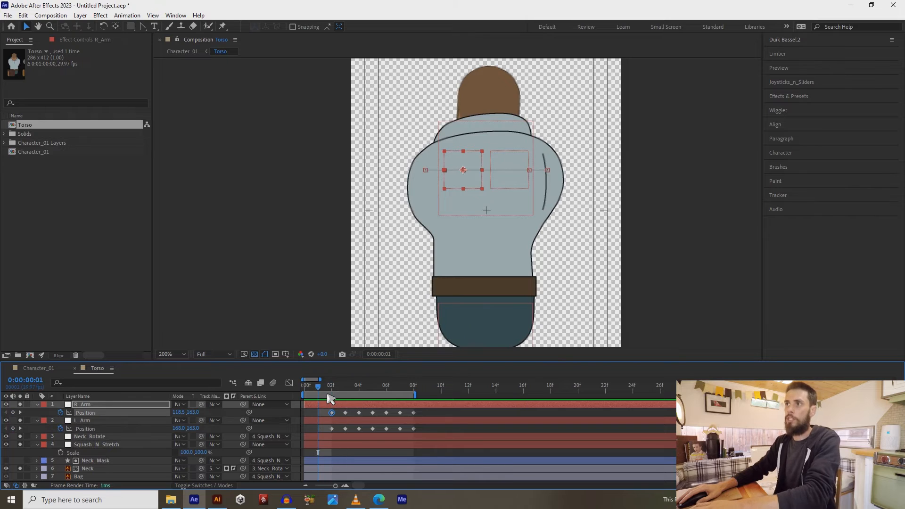
key(shift+Right)
key(shift+Right)
key(shift+Right)
key(shift+Right)
key(shift+Right)
key(shift+Right)
key(Right)
key(Right)
key(Right)
key(Right)
key(Right)
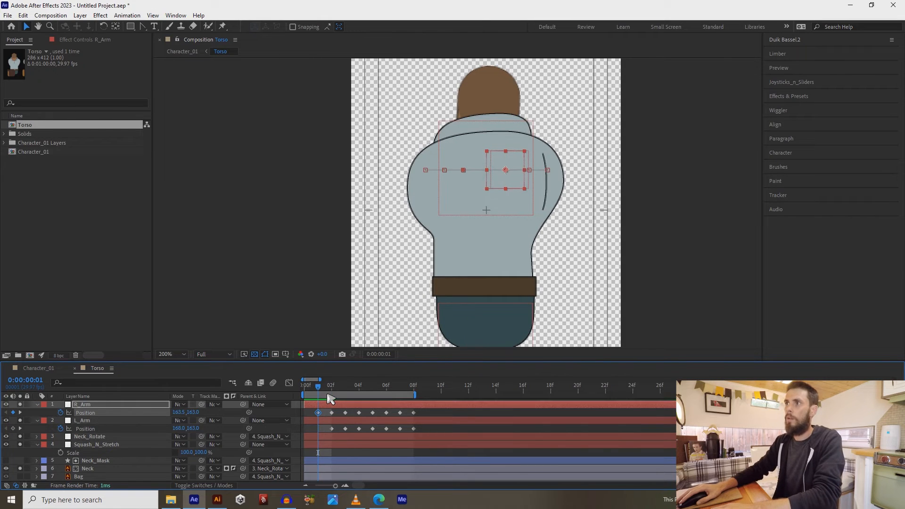
key(Right)
key(Right)
key(Right)
key(Right)
key(Right)
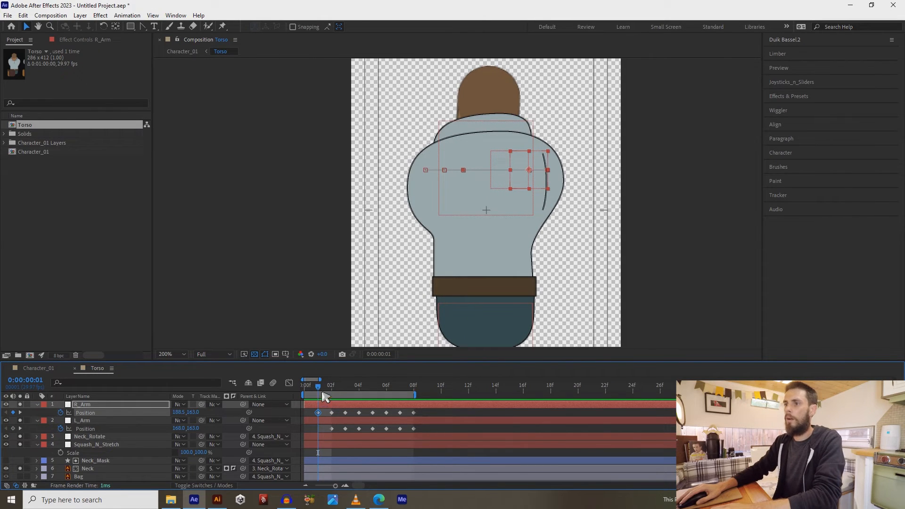
Keyframe L_Arm at frame 1 by shifting it horizontally across the back to position 93, 163
click(324, 426)
key(shift+Left)
key(shift+Left)
key(shift+Left)
key(shift+Left)
key(shift+Left)
key(shift+Left)
key(shift+Left)
key(Left)
key(Left)
key(Left)
key(Left)
key(Left)
Copy the frame 8 Position keyframes of L_Arm and R_Arm to frame 0 on their respective layers
key(Page_Up)
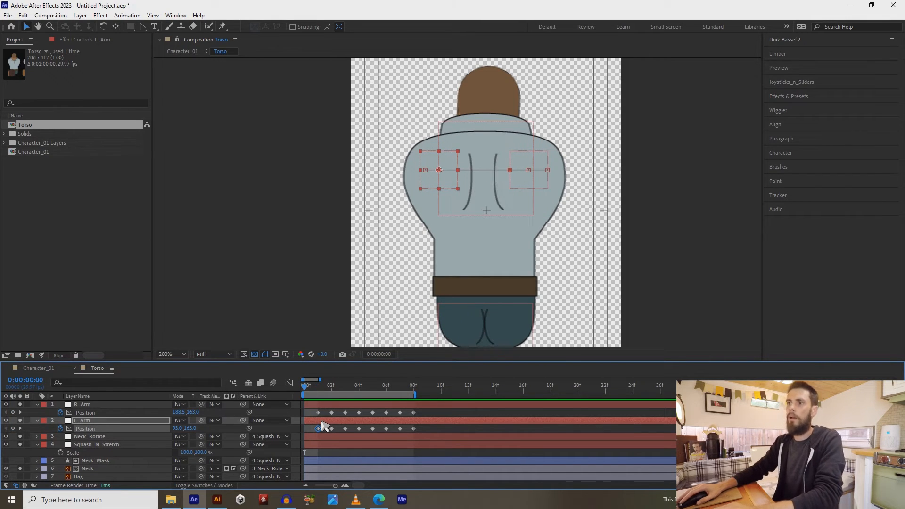
click(414, 428)
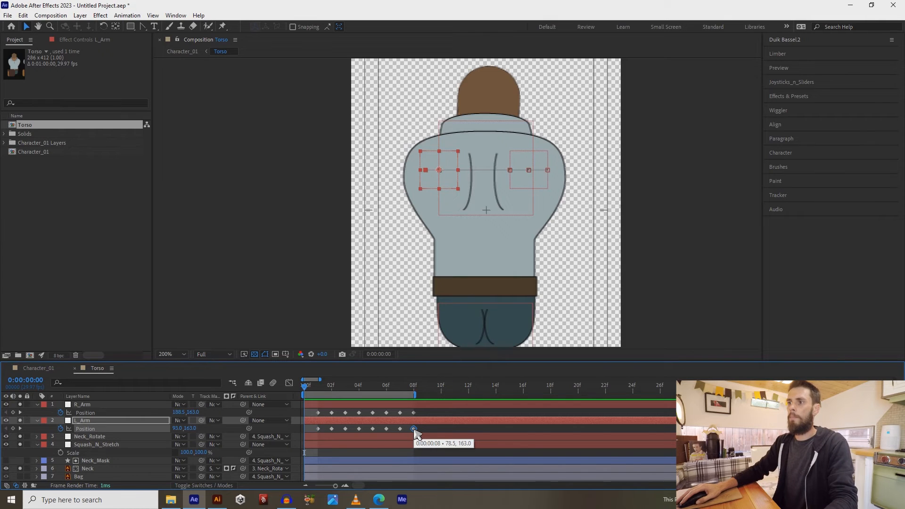
key(ctrl+c)
key(ctrl+v)
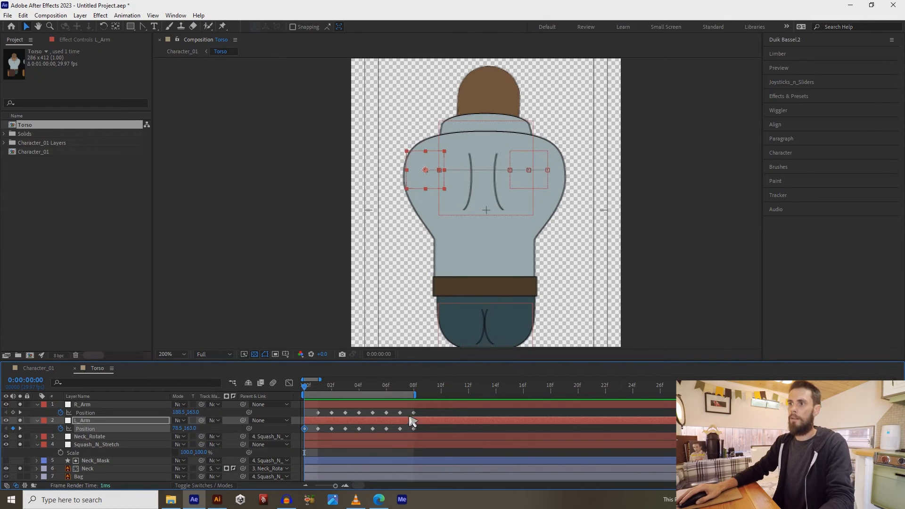
click(414, 412)
key(ctrl+c)
key(ctrl+v)
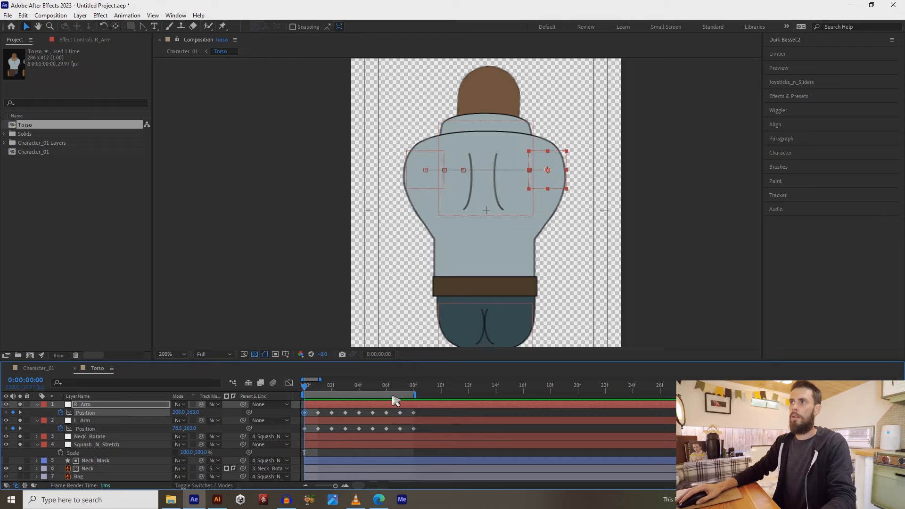
Preview the arm nulls through the turn and separate the Position dimensions of R_Arm and L_Arm
click(317, 387)
mouse_move(317, 393)
mouse_down()
mouse_move(414, 393)
mouse_move(307, 395)
mouse_move(404, 404)
mouse_move(418, 414)
mouse_up()
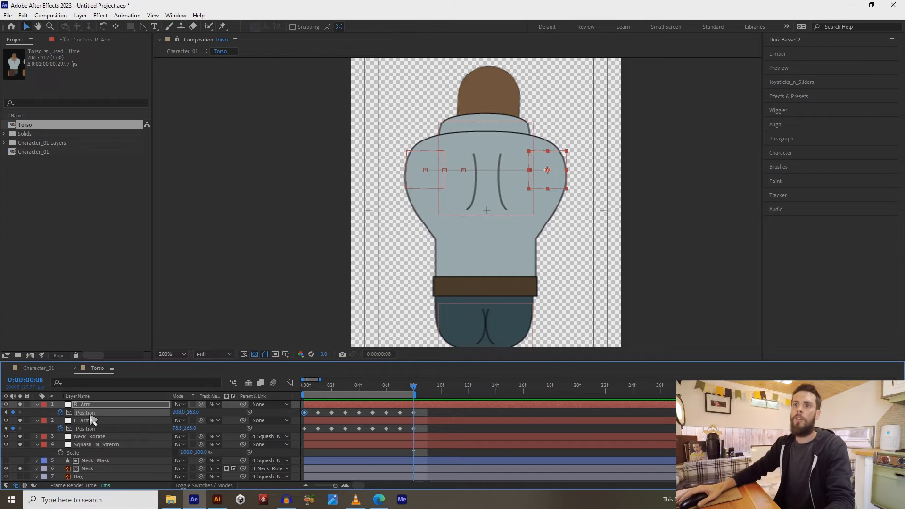
click(90, 415)
shift+click(90, 429)
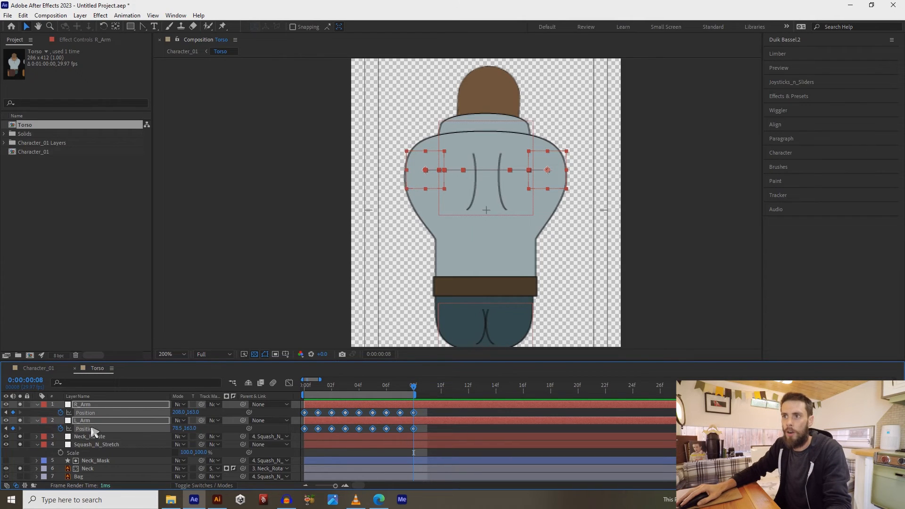
right_click(93, 433)
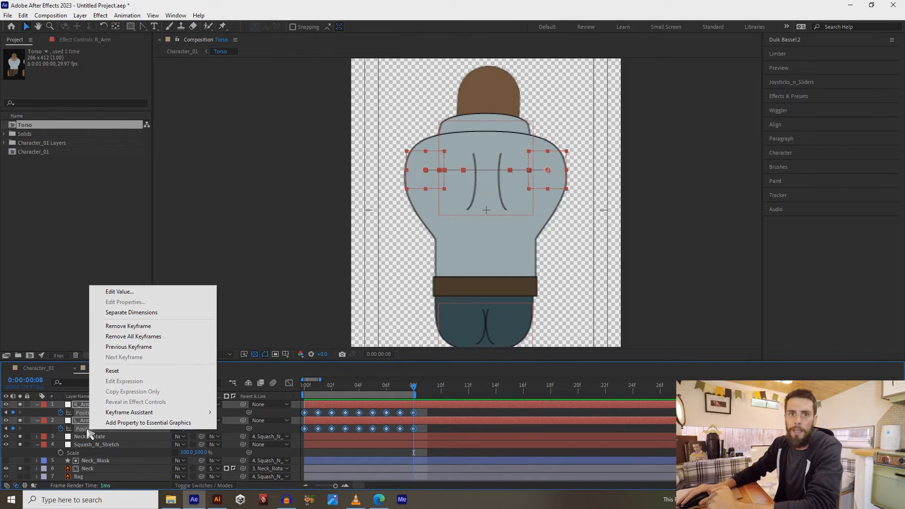
click(124, 313)
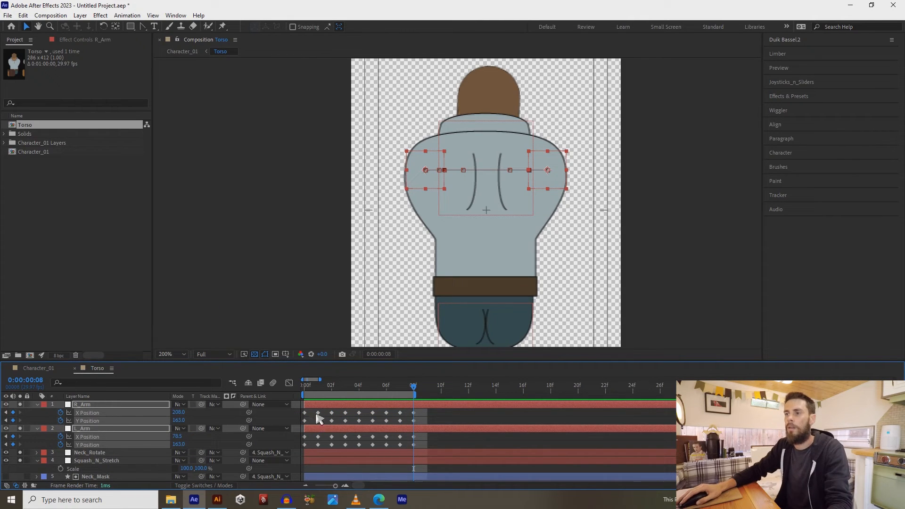
Delete all Y Position keyframes of R_Arm and L_Arm, keeping their X Position keyframes
click(96, 421)
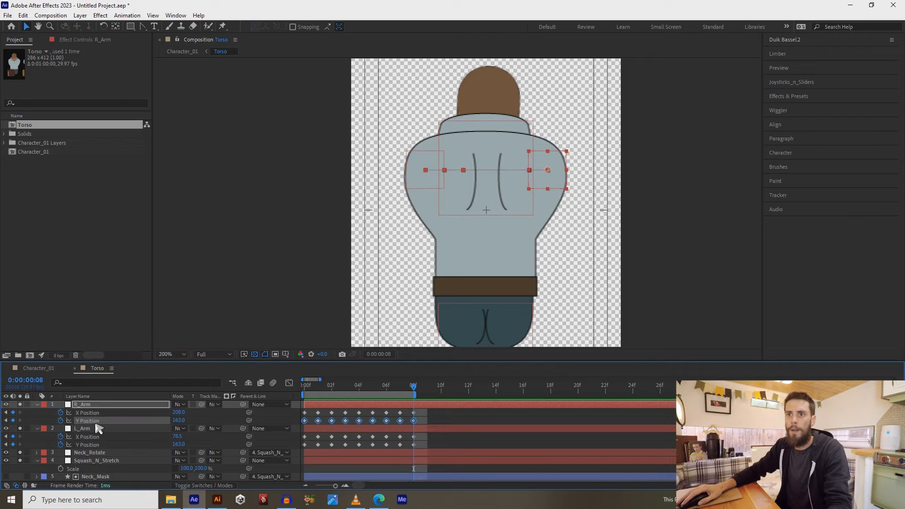
key(Delete)
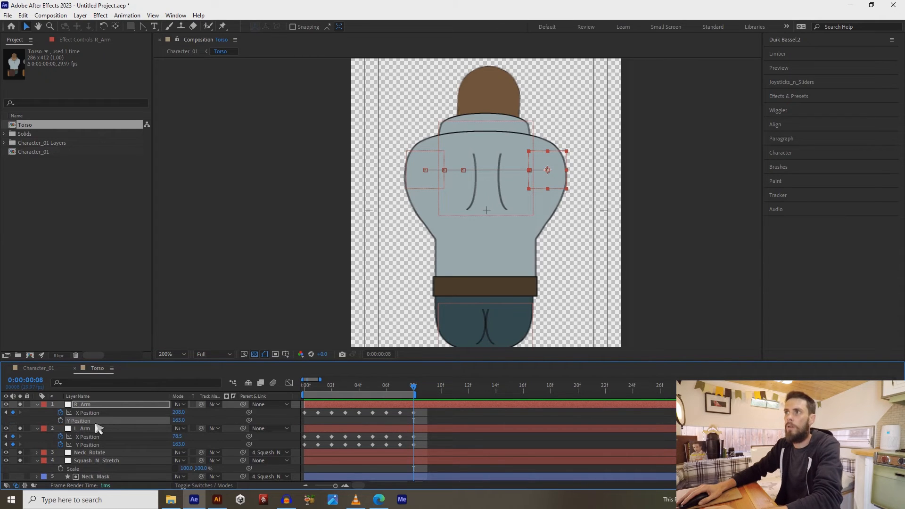
click(88, 445)
key(Delete)
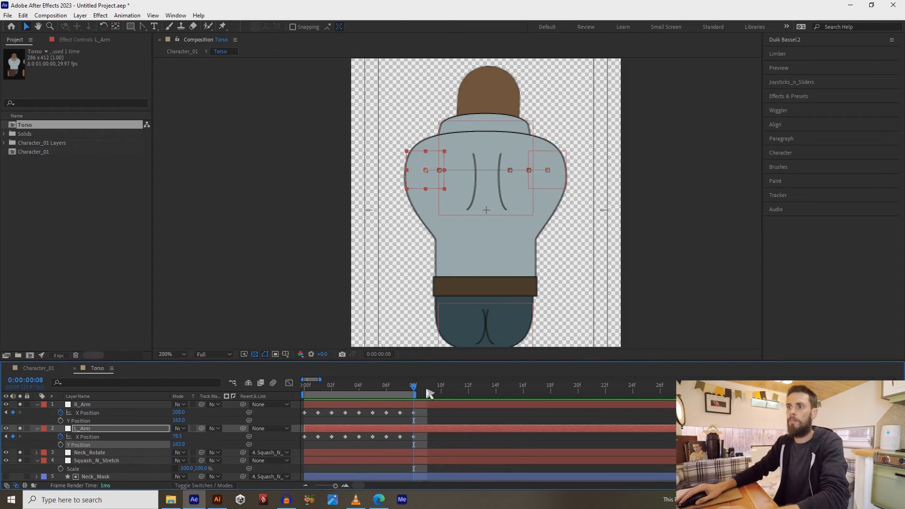
Start Y Position keyframes for R_Arm and L_Arm at frame 4 with their current values
drag(413, 388, 359, 398)
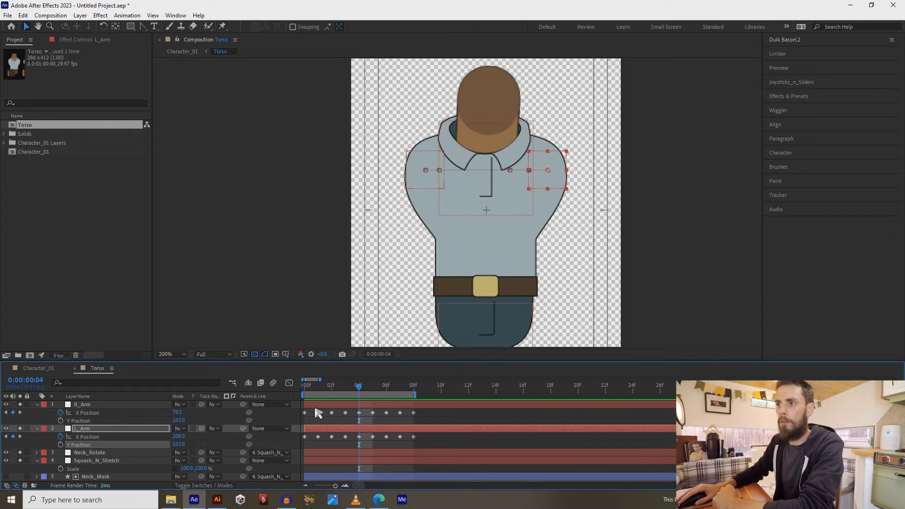
click(60, 421)
click(60, 444)
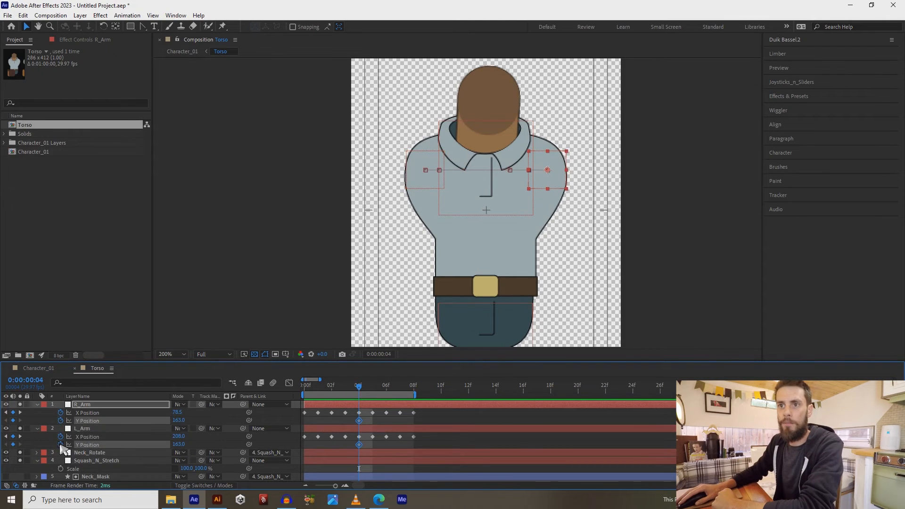
Keyframe the Y Position of both L_Arm and R_Arm at 144 on frame 0
drag(361, 390, 304, 390)
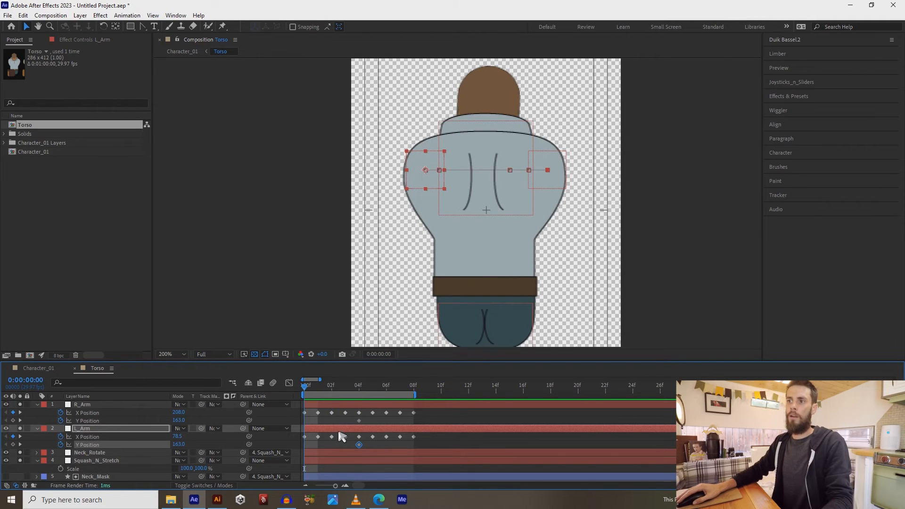
mouse_move(323, 445)
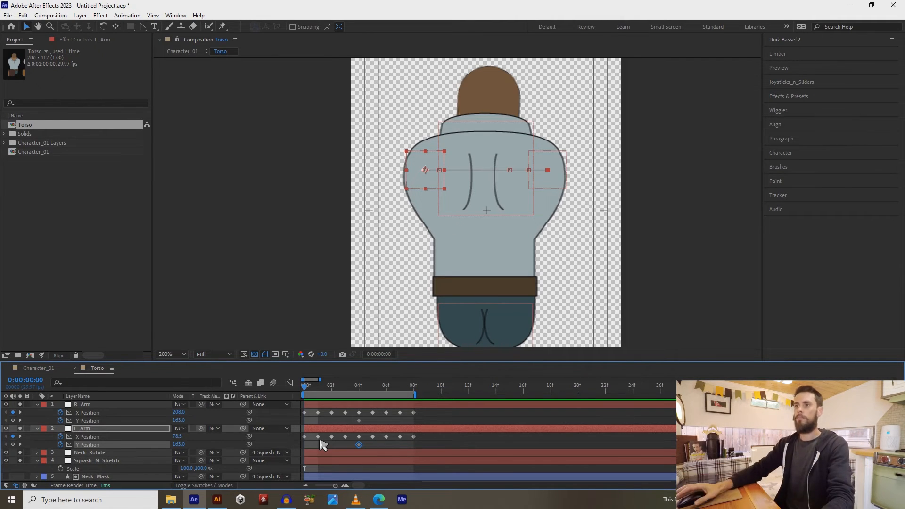
click(198, 442)
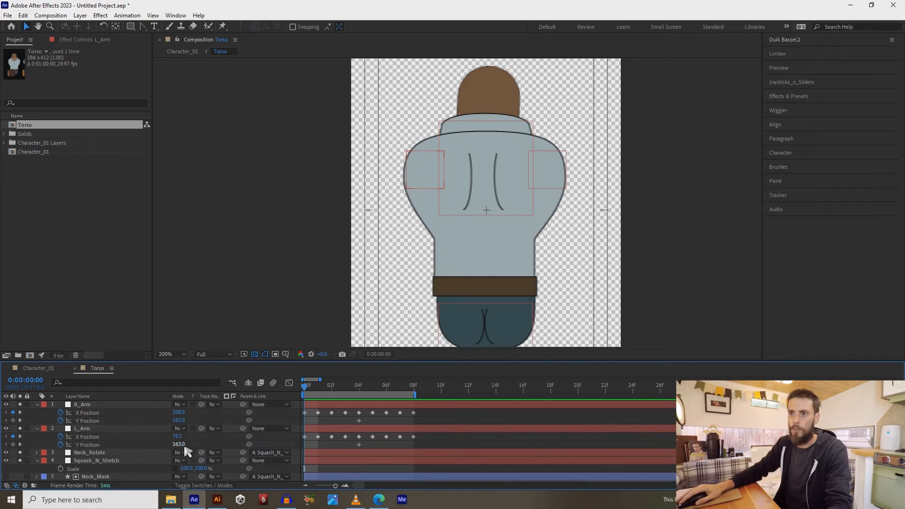
drag(181, 448, 167, 445)
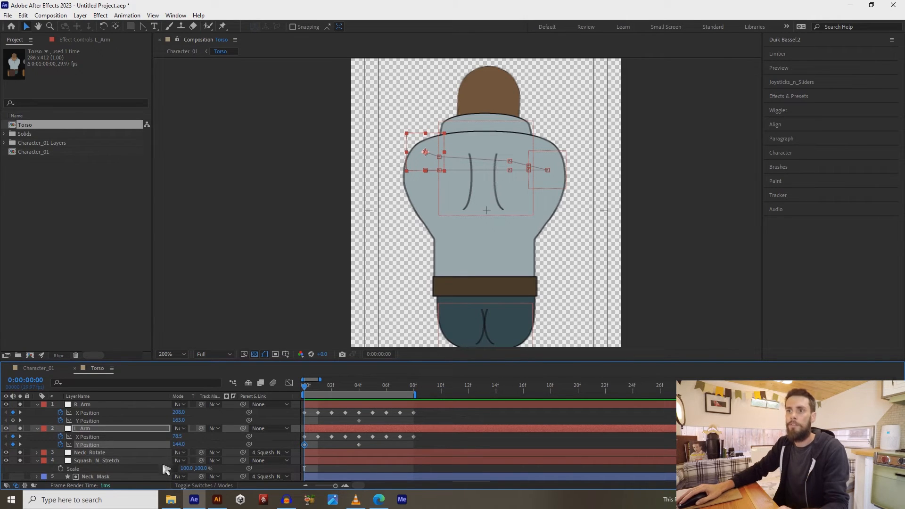
click(179, 420)
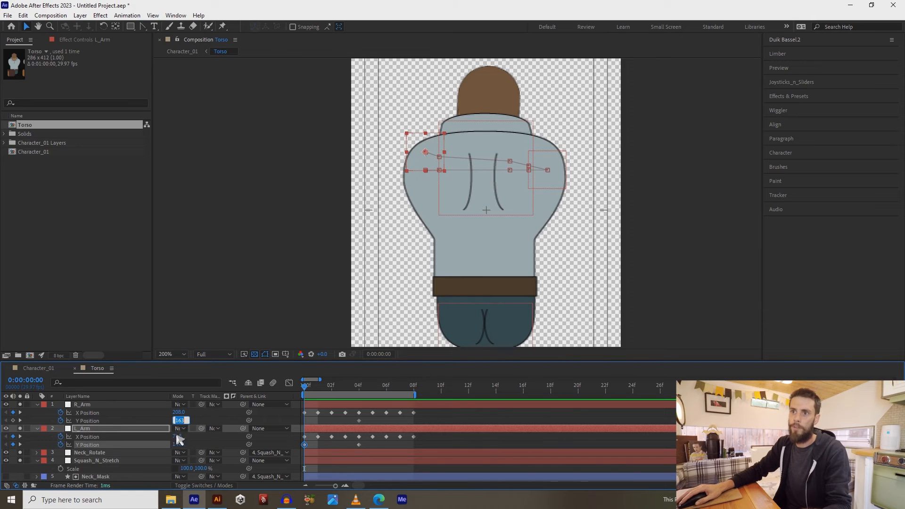
text(144)
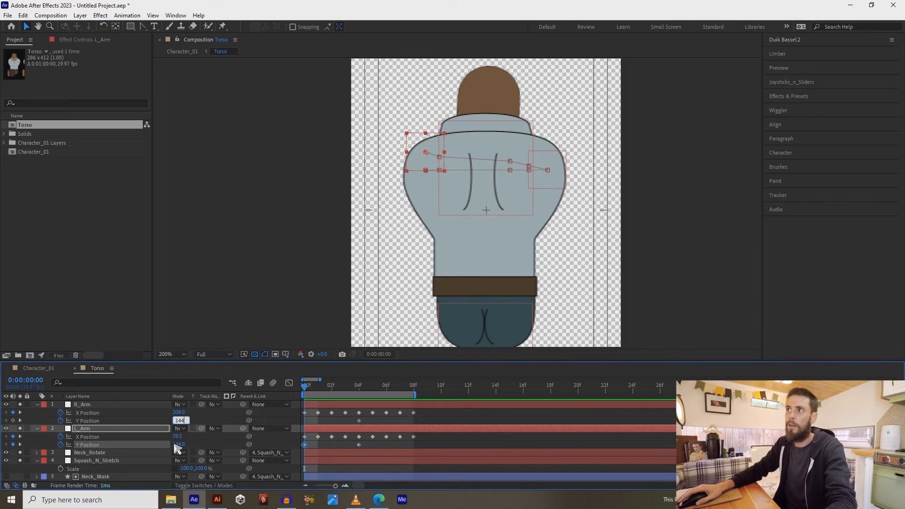
key(Return)
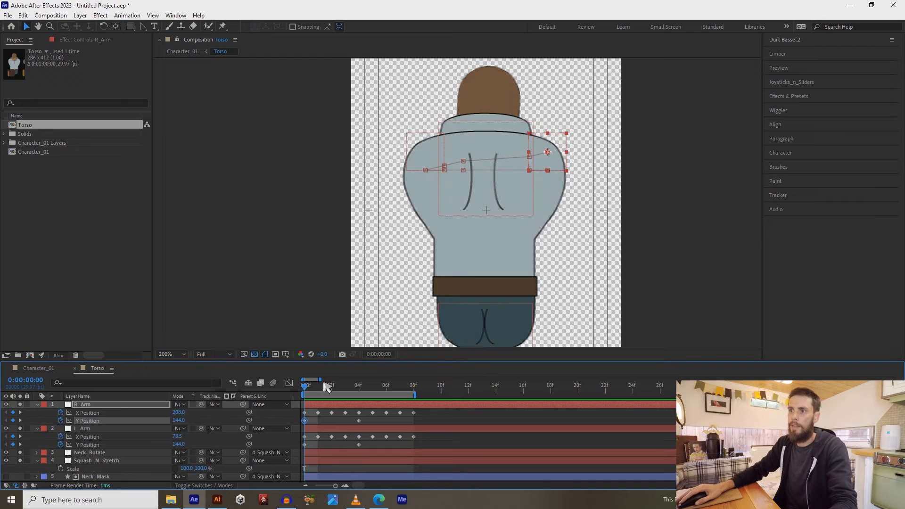
Keyframe the Y Position of both R_Arm and L_Arm at 184 on frame 8
drag(304, 386, 413, 401)
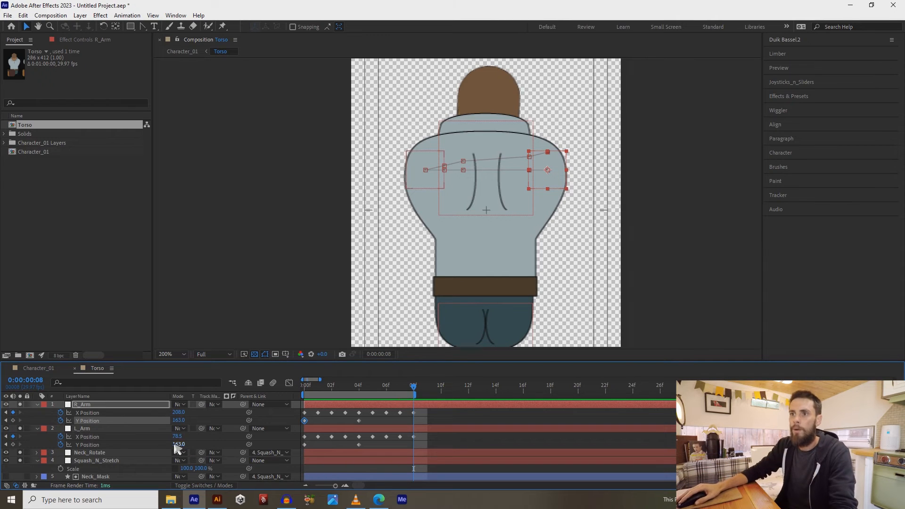
drag(179, 420, 195, 430)
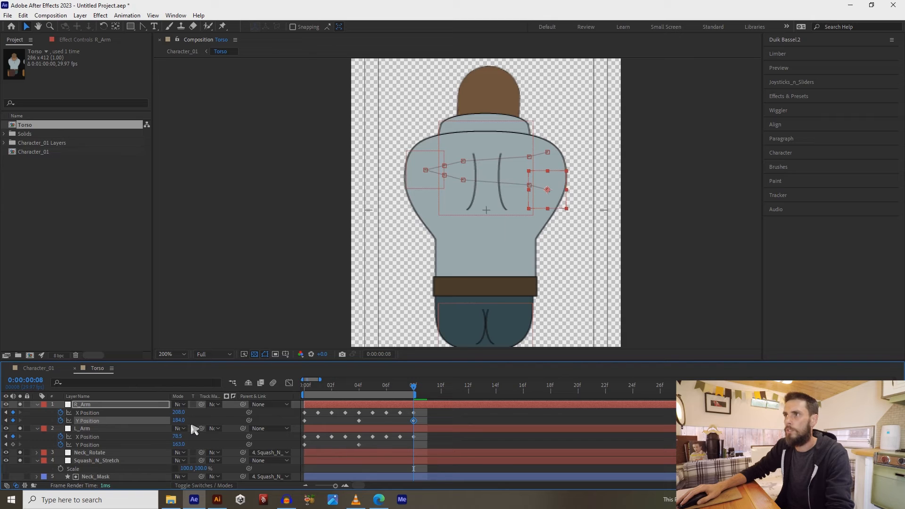
click(178, 444)
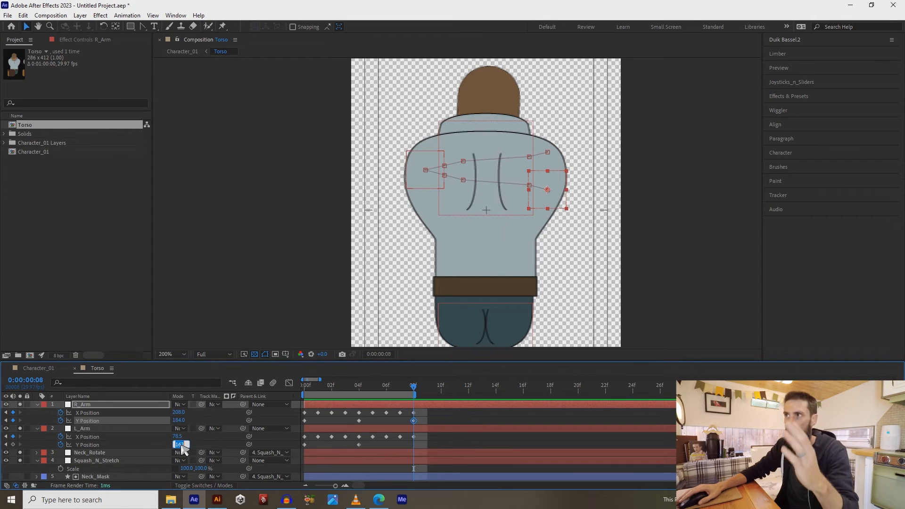
text(184)
key(Return)
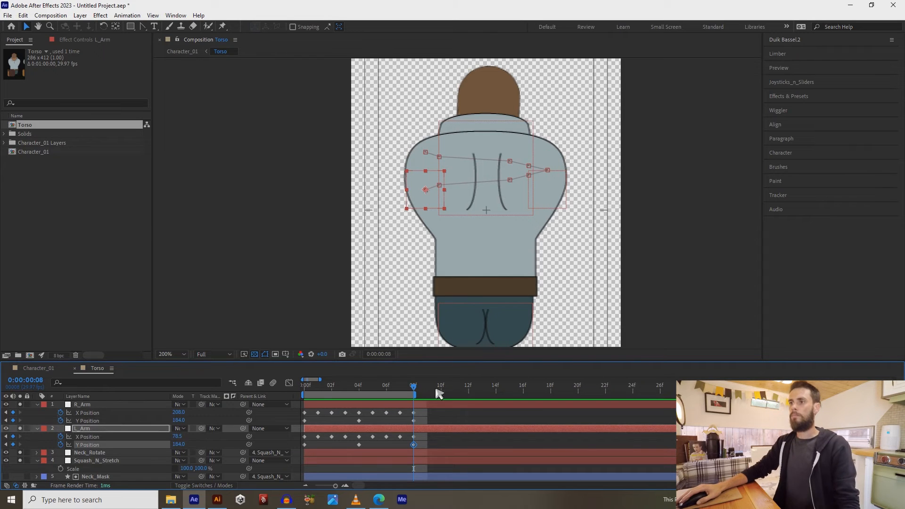
Examine the vertical motion of the arm nulls between frames 0, 4 and 8 and review their keyframes
drag(415, 389, 306, 414)
click(358, 387)
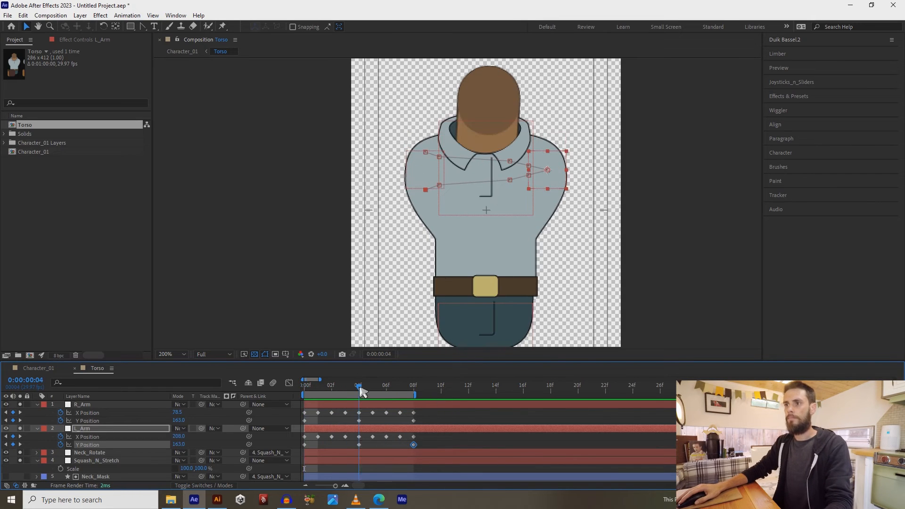
click(432, 421)
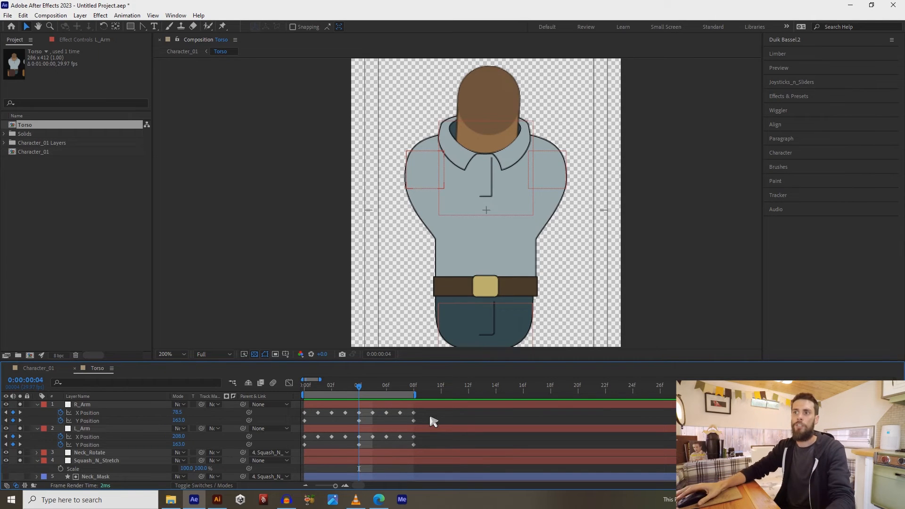
drag(361, 392, 305, 399)
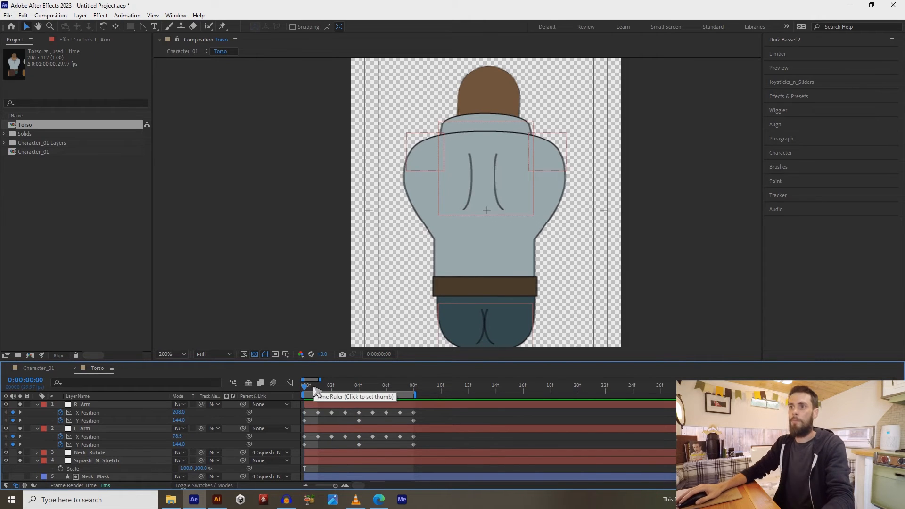
drag(315, 393, 360, 395)
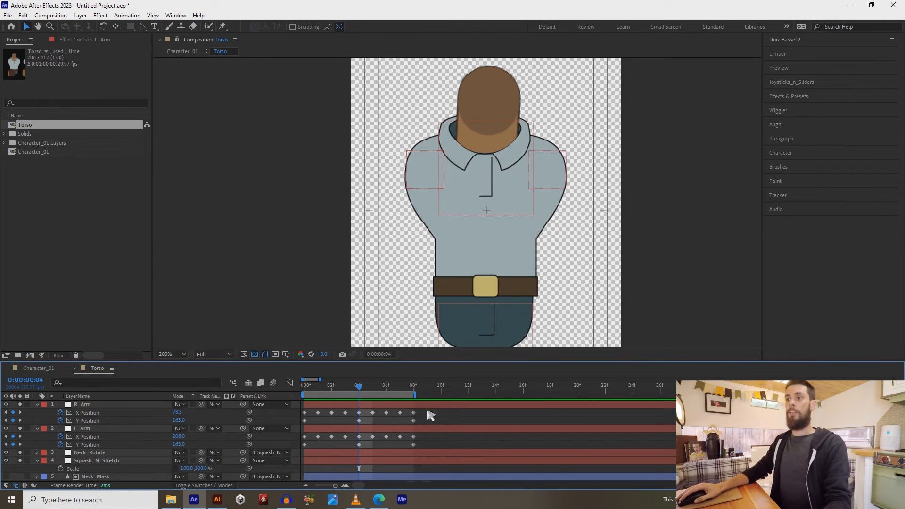
mouse_move(358, 391)
mouse_down()
mouse_move(315, 392)
mouse_move(367, 397)
mouse_up()
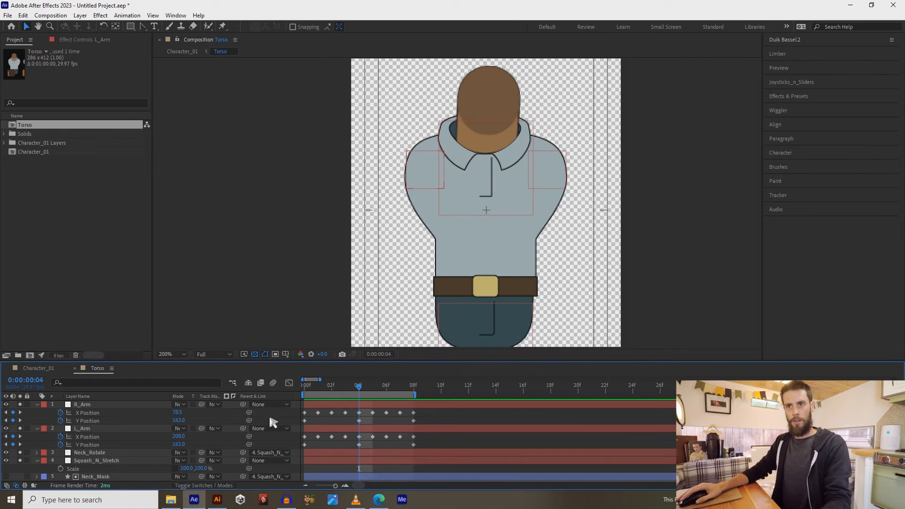
click(425, 409)
drag(428, 416, 313, 416)
click(313, 416)
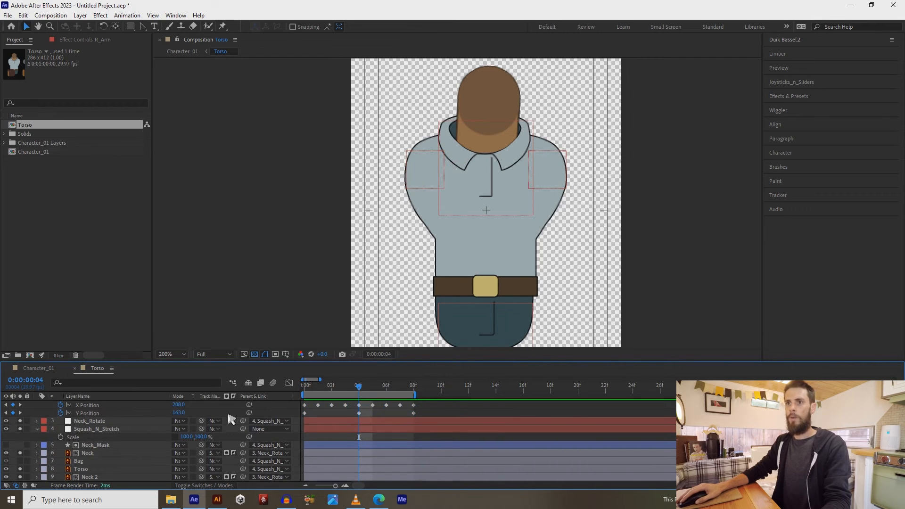
Keyframe Squash_N_Stretch's Scale at its current value on frame 4, and at 95, 110% on frame 0
click(105, 430)
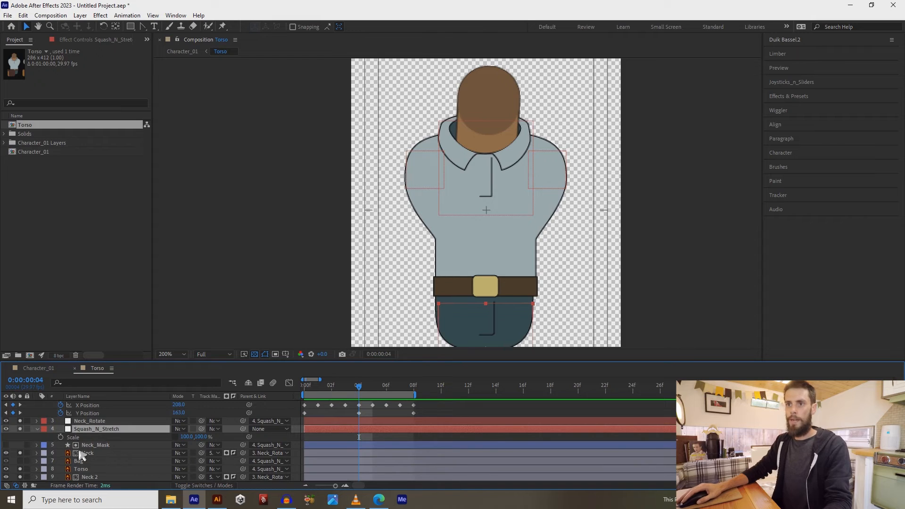
click(60, 437)
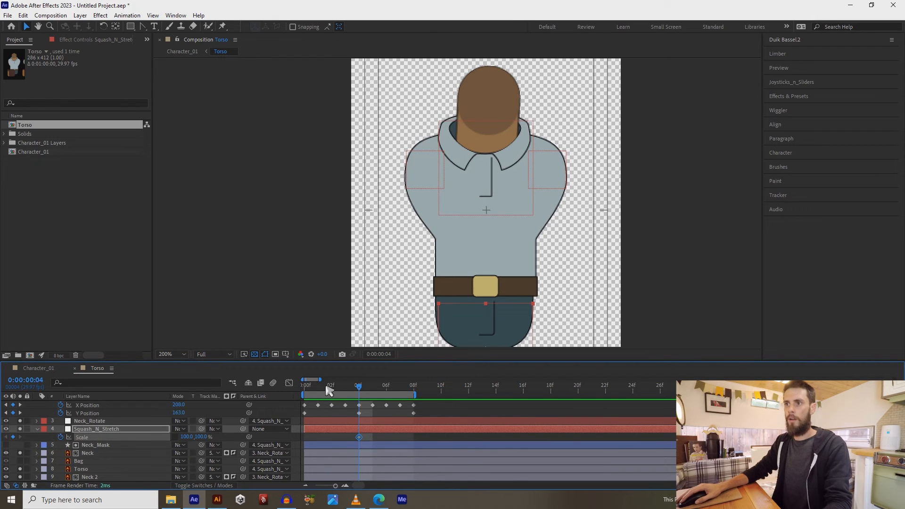
drag(328, 390, 303, 390)
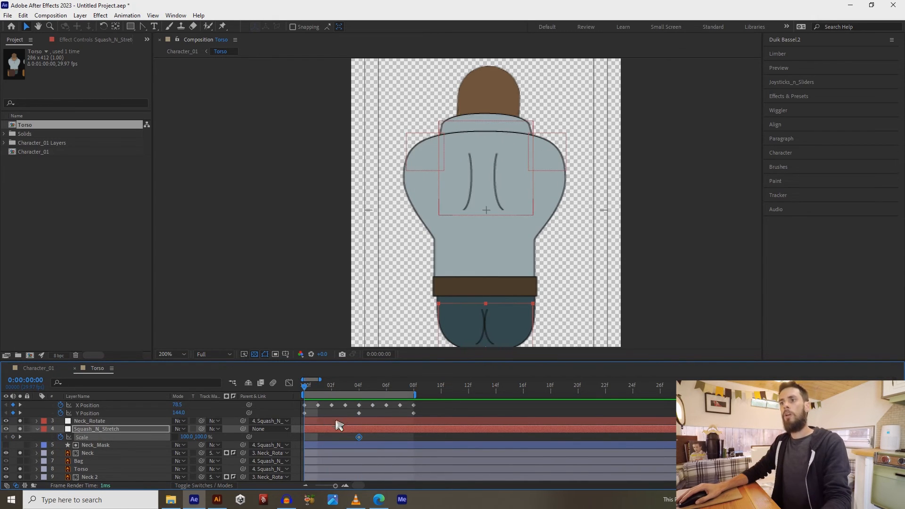
click(186, 436)
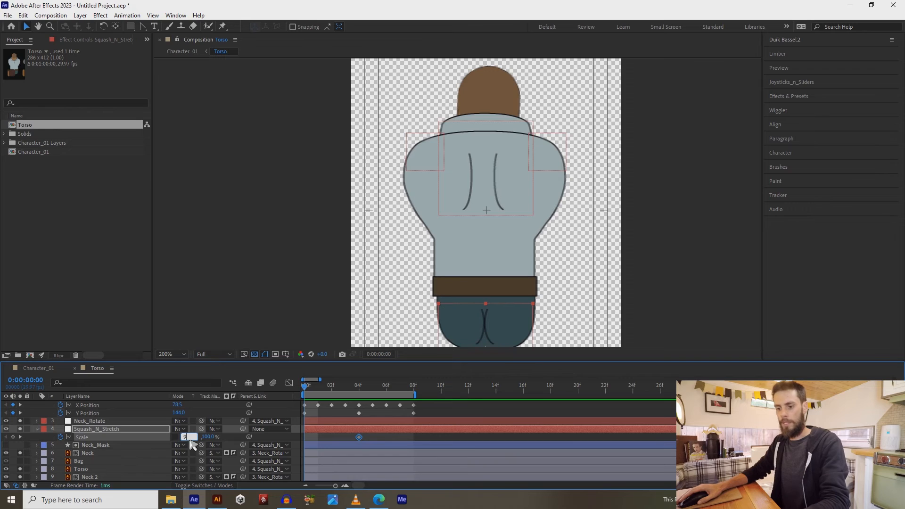
text(95)
key(Return)
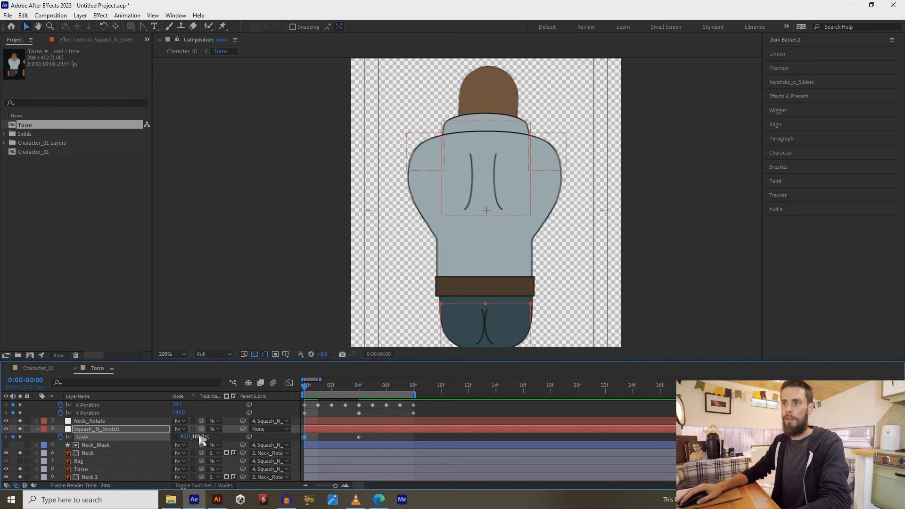
text(110)
key(Return)
Keyframe Squash_N_Stretch's Scale at 110, 90% on frame 8 for the squashed pose
click(418, 391)
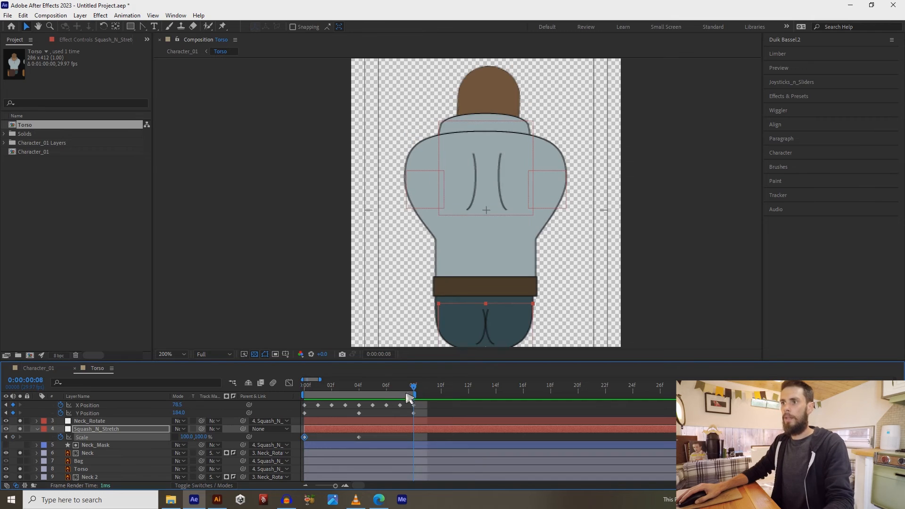
click(186, 437)
text(90)
key(Return)
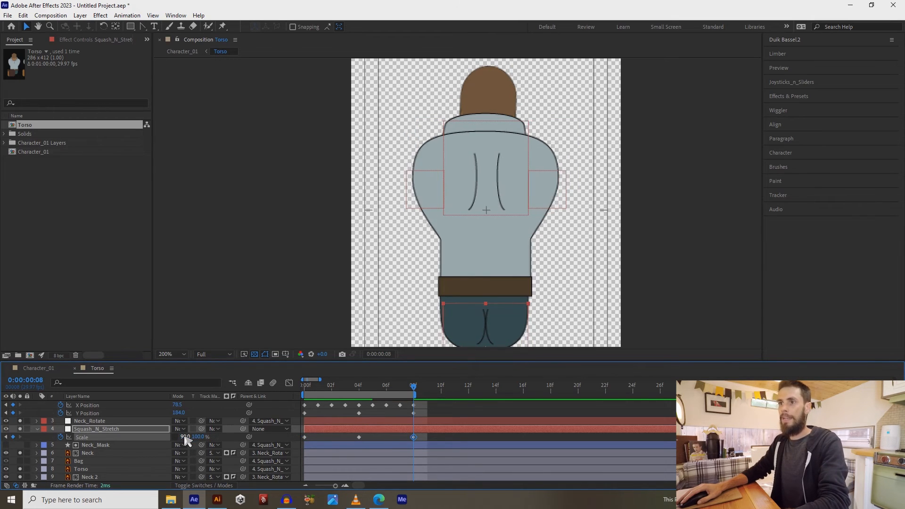
click(185, 437)
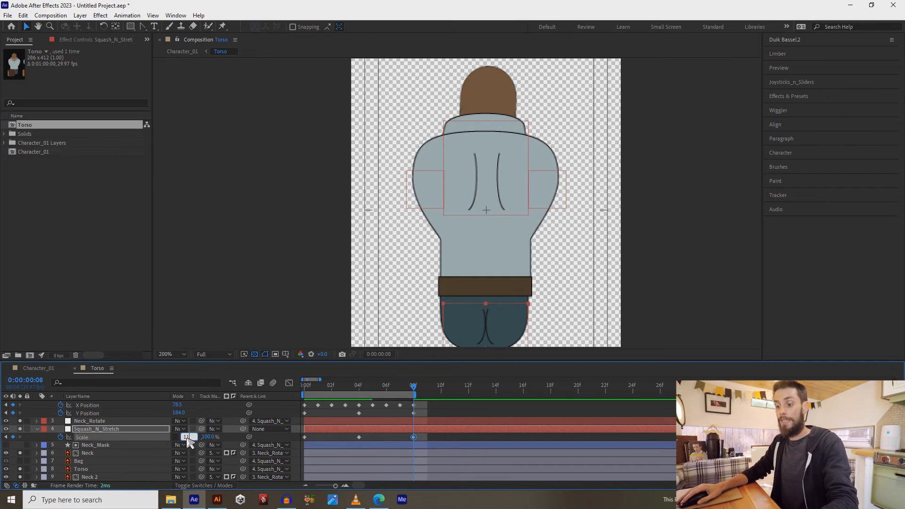
text(110)
key(Return)
click(202, 438)
text(90)
key(Return)
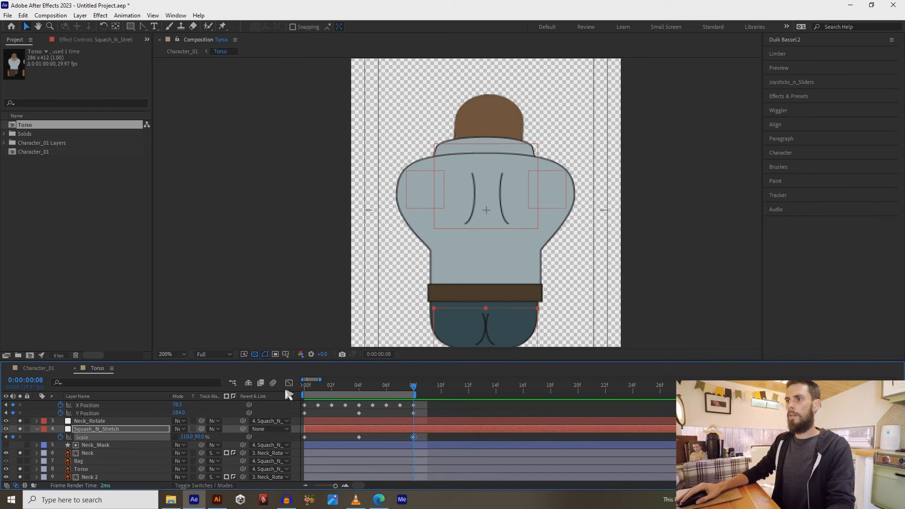
Compare the L_Arm null's placement with the shoulder at frames 0, 4 and 8 of the squash and stretch
click(305, 393)
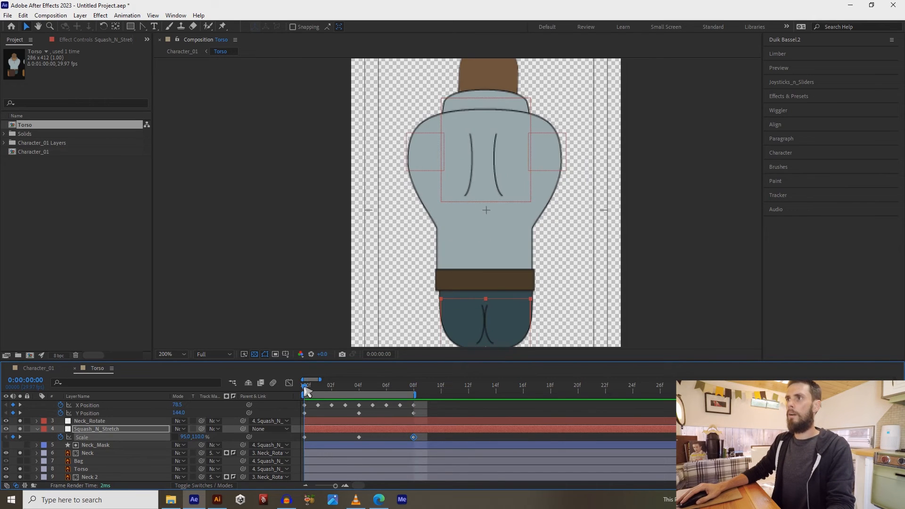
click(419, 152)
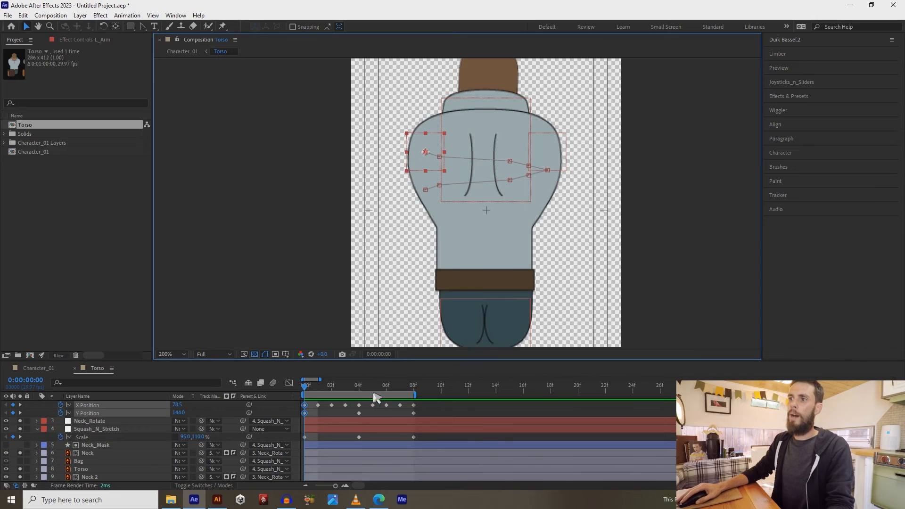
click(359, 392)
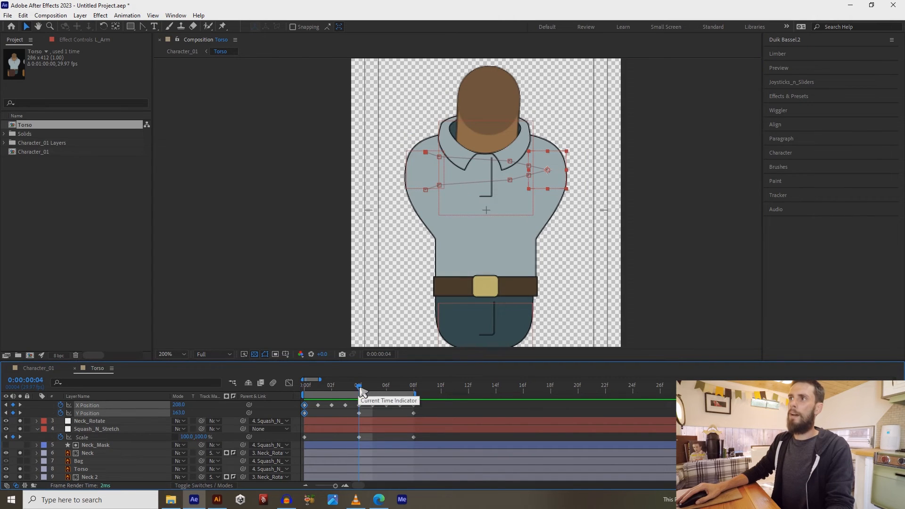
click(408, 392)
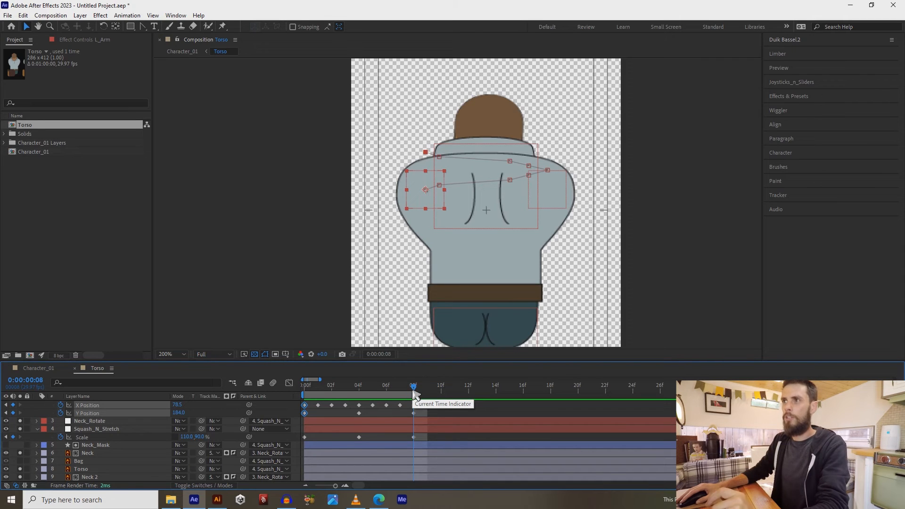
Return to frame 0, compare the L_Arm null with the stretched shoulder, and clear the selection
drag(414, 390, 281, 420)
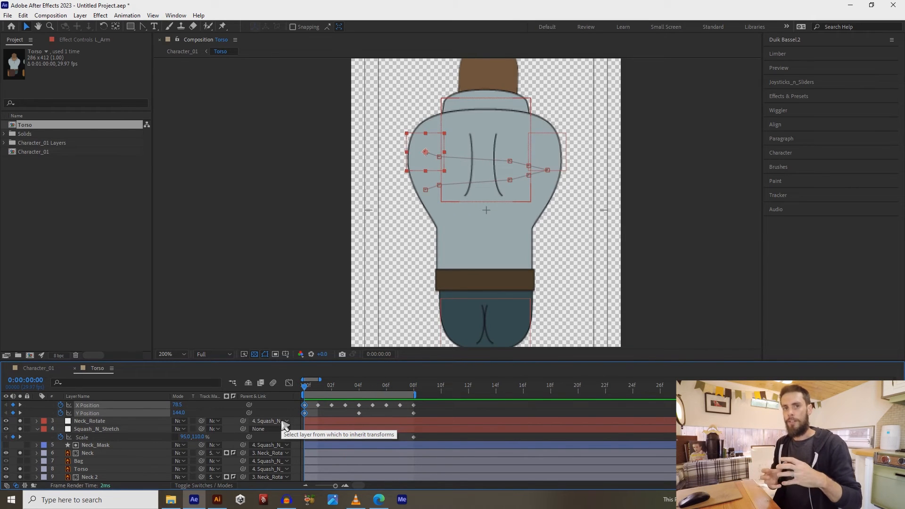
click(420, 438)
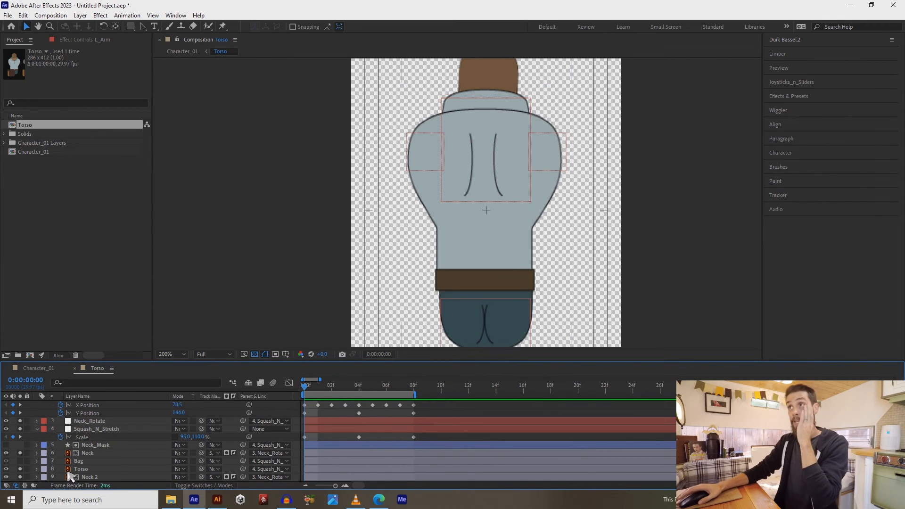
scroll(438, 301, down, 3)
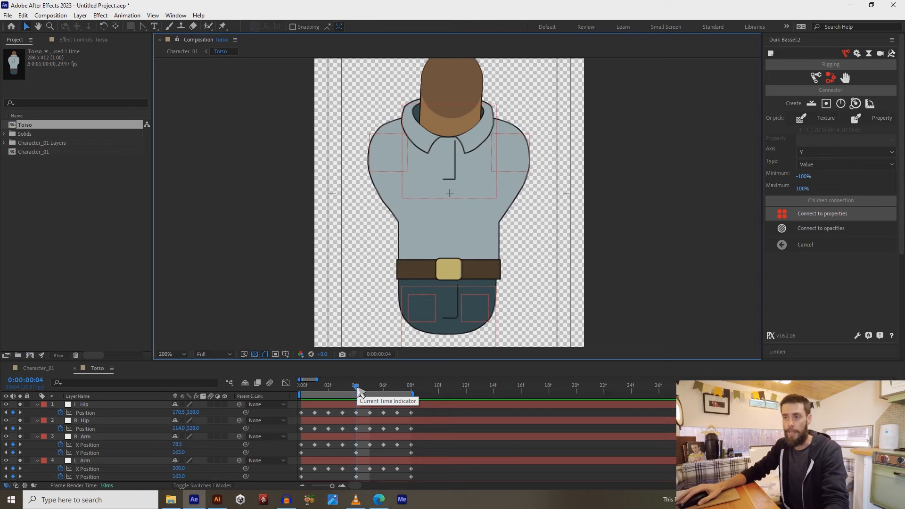
Convert all existing keyframes on the Torso composition's nulls, neck mask, neck and torso layers to hold keyframes
mouse_move(357, 391)
mouse_down()
mouse_move(312, 386)
mouse_move(405, 391)
mouse_move(299, 398)
mouse_move(347, 399)
mouse_up()
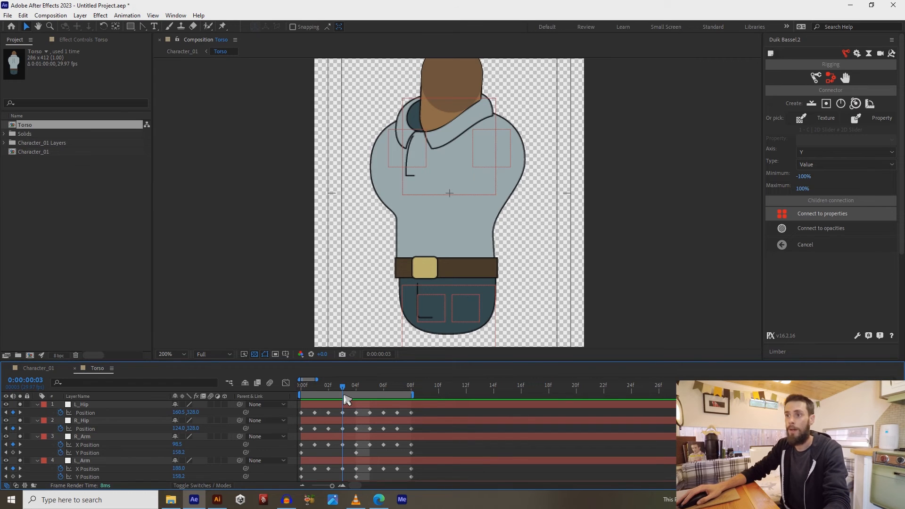
drag(347, 400, 358, 400)
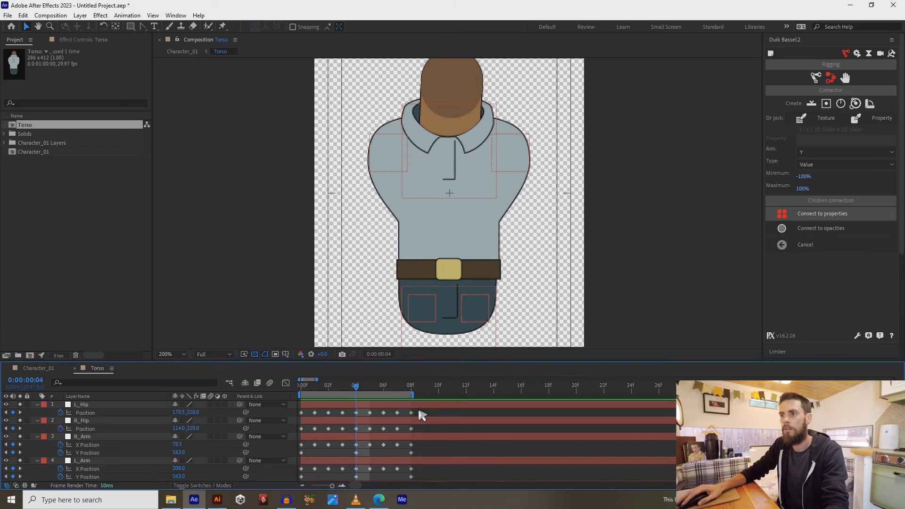
drag(419, 412, 302, 473)
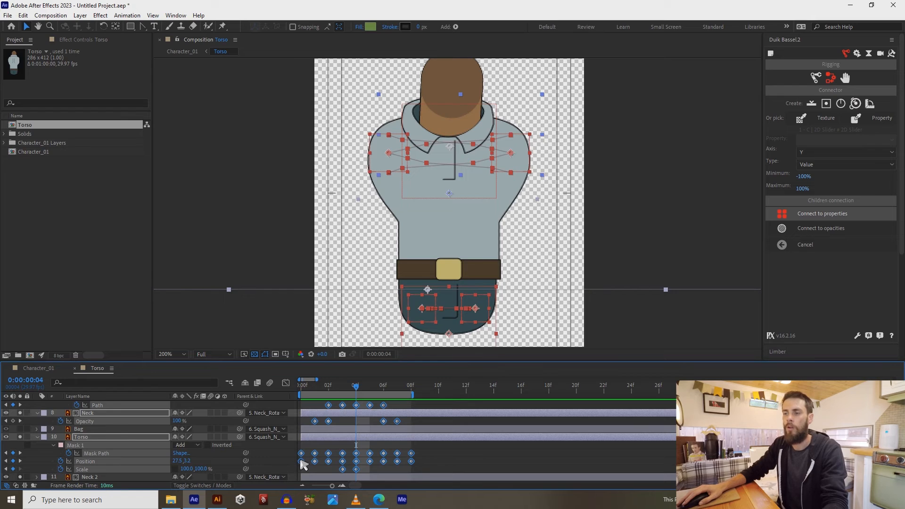
right_click(301, 461)
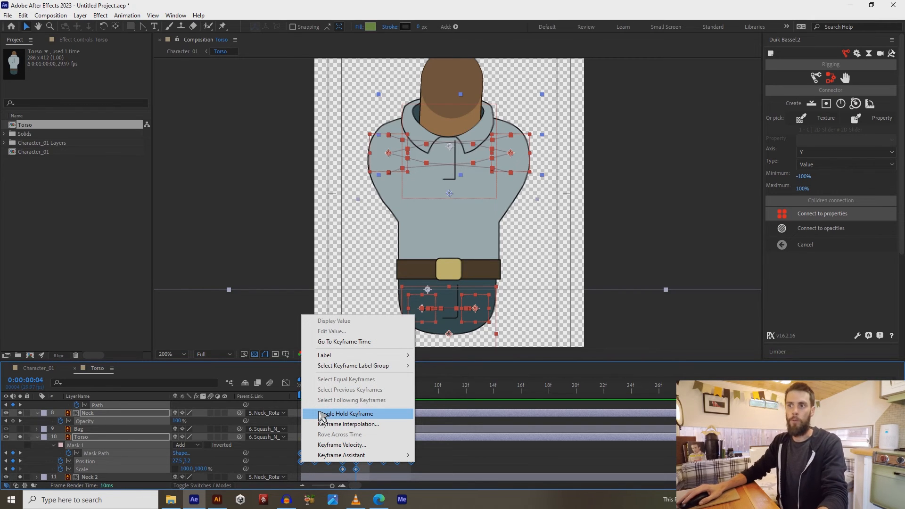
click(321, 413)
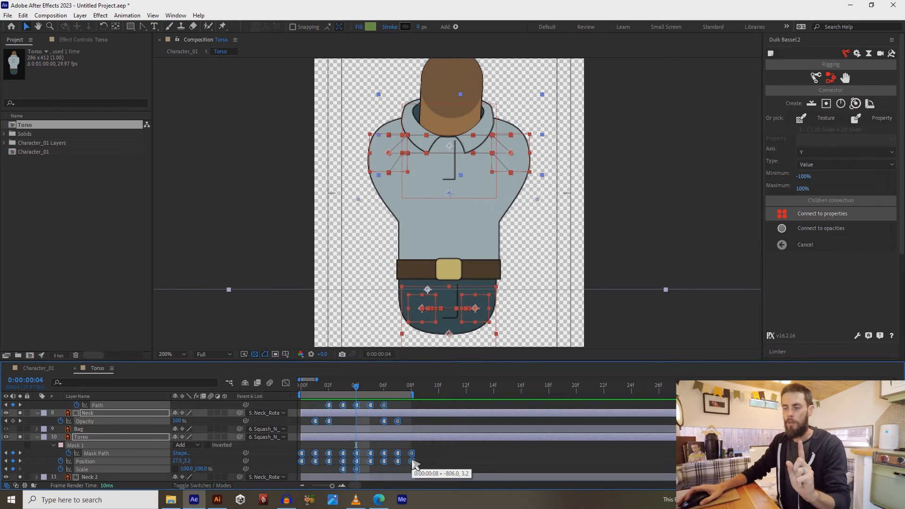
scroll(411, 464, up, 3)
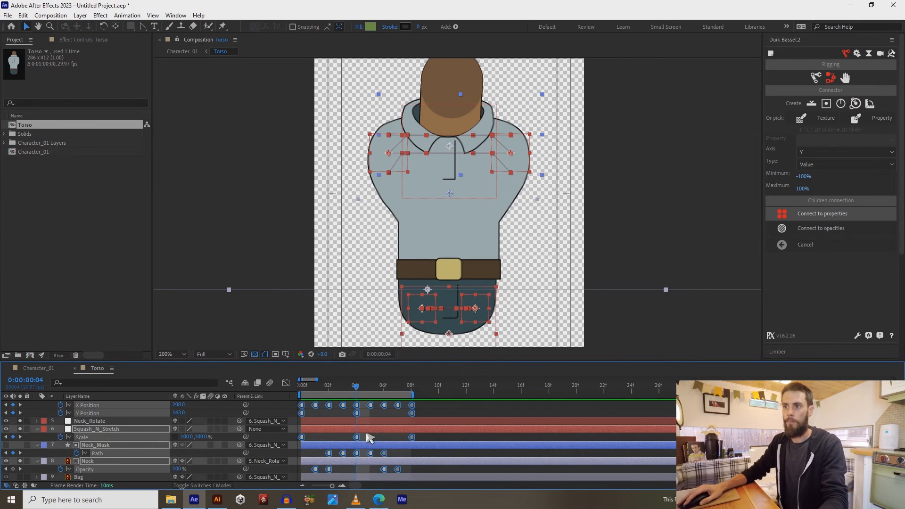
click(419, 440)
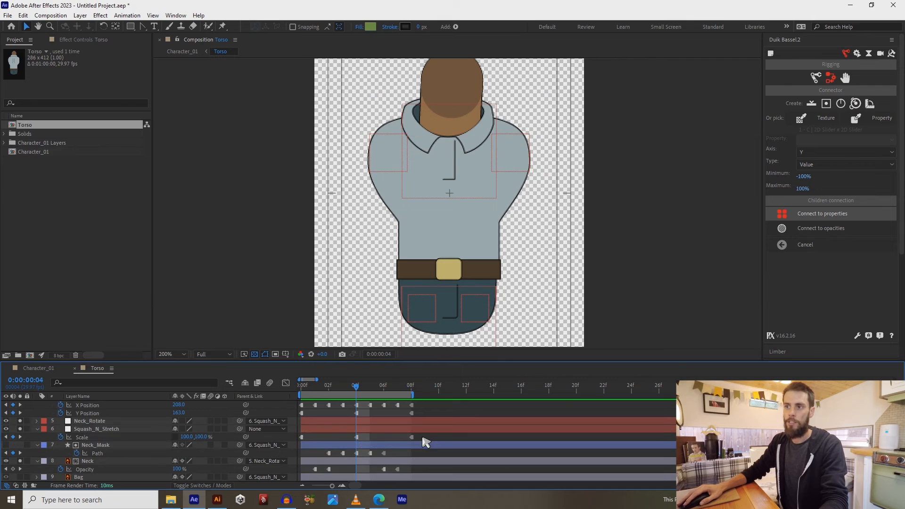
Change Squash_N_Stretch's three Scale keyframes back from hold to linear interpolation
drag(334, 437, 293, 442)
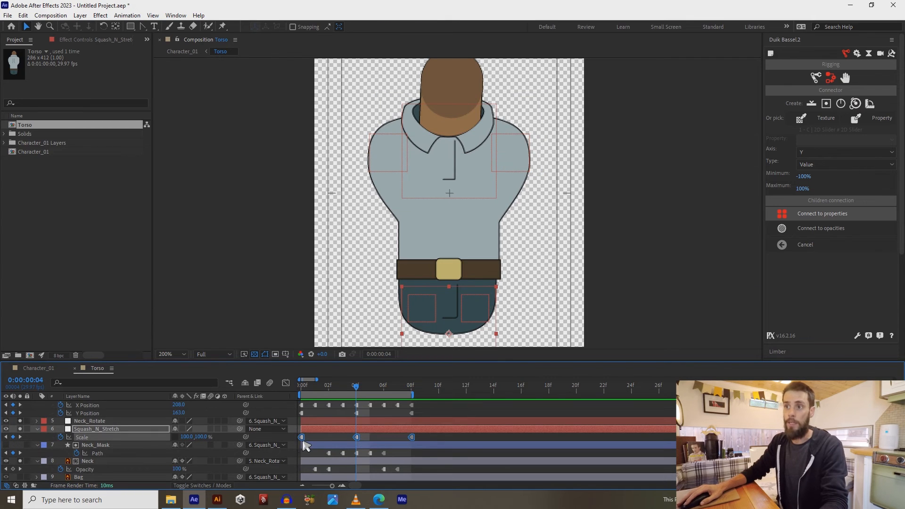
ctrl+alt+click(301, 437)
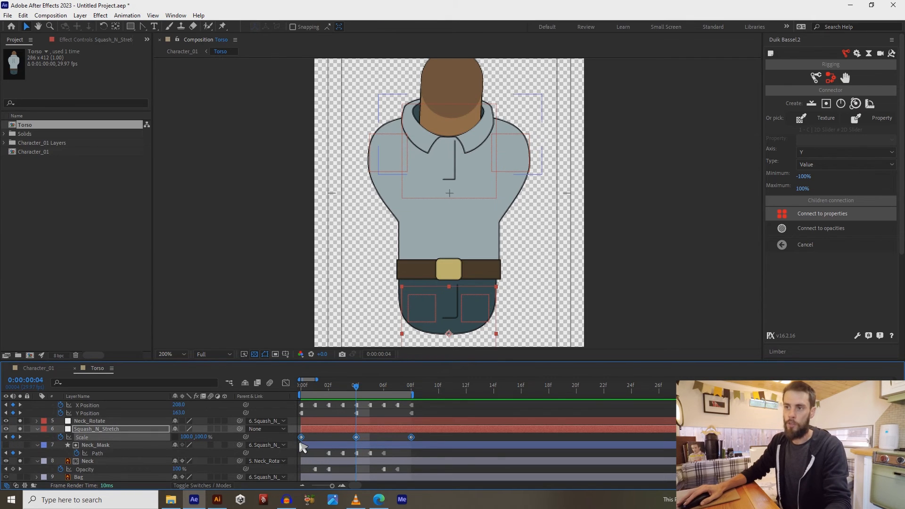
ctrl+click(301, 437)
ctrl+click(301, 436)
click(312, 439)
At frame 0, add keyframes for Neck_Mask's Path, Neck's Opacity and Torso's Scale at their current values
drag(315, 392, 296, 408)
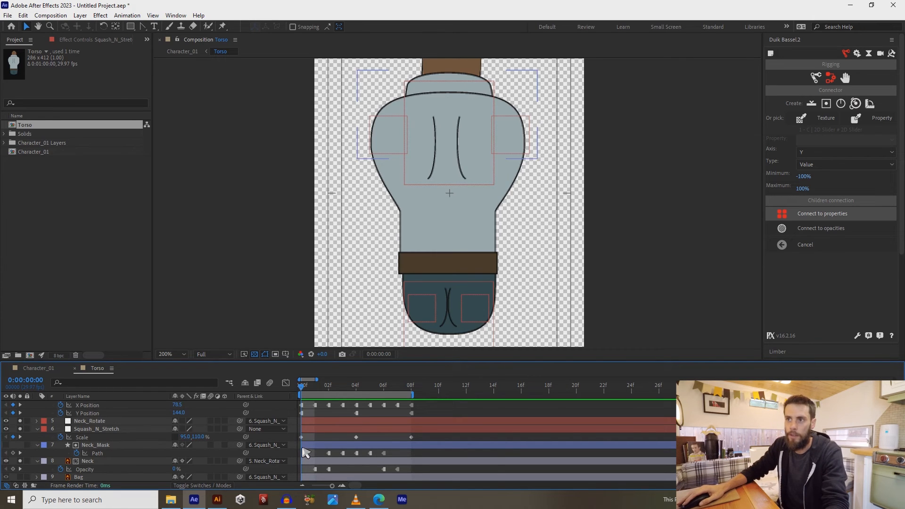
mouse_move(302, 387)
mouse_down()
mouse_move(327, 393)
mouse_move(301, 392)
mouse_up()
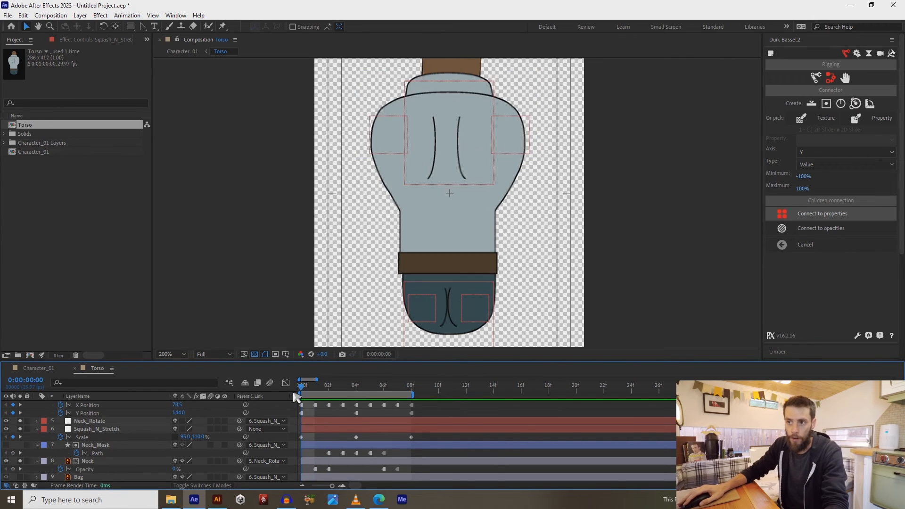
scroll(97, 450, down, 1)
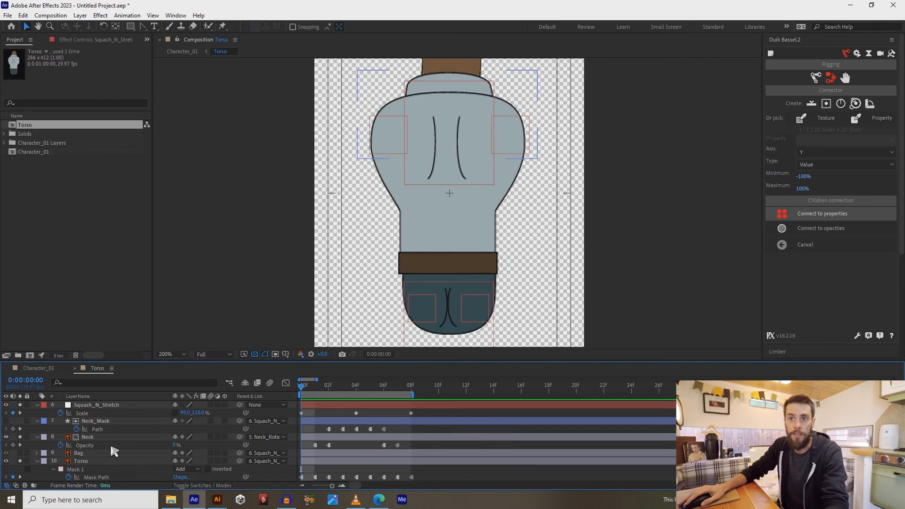
click(13, 429)
click(13, 445)
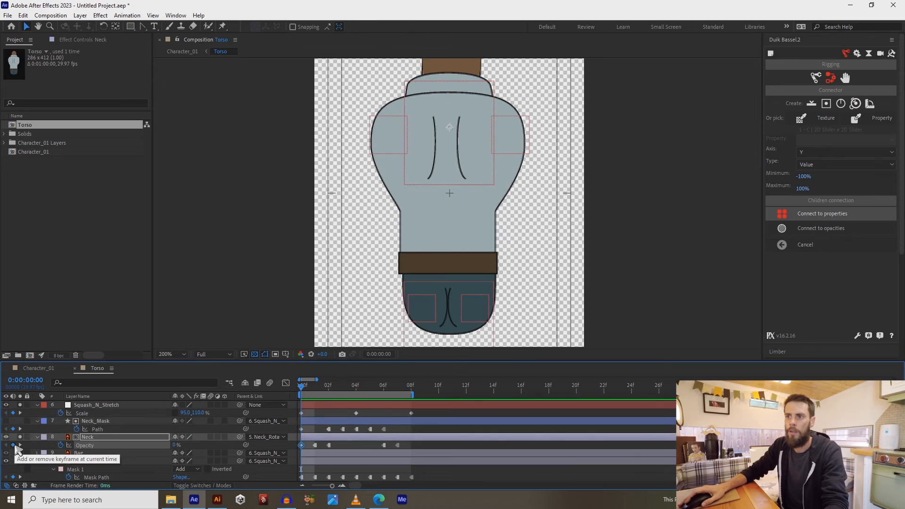
scroll(17, 450, down, 1)
click(13, 469)
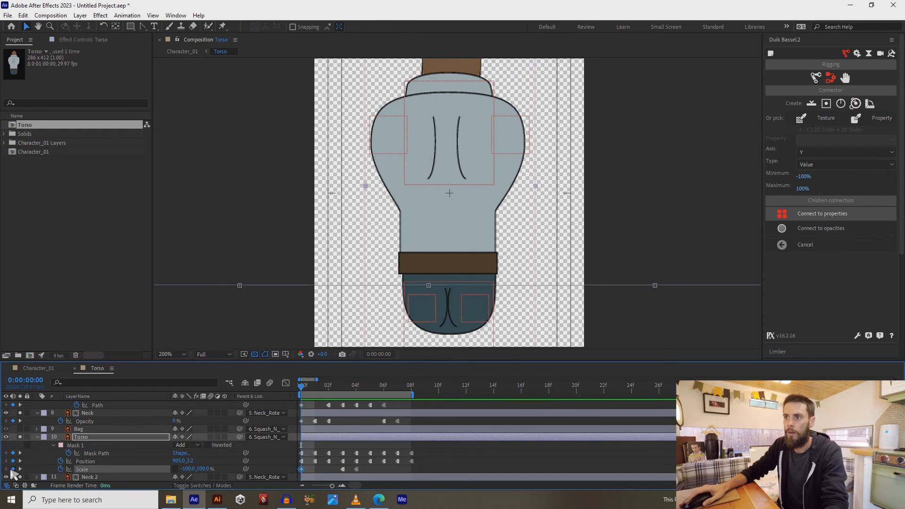
At frame 8, add keyframes for Torso's Scale, Neck's Opacity and Neck_Mask's Path at their current values
click(410, 391)
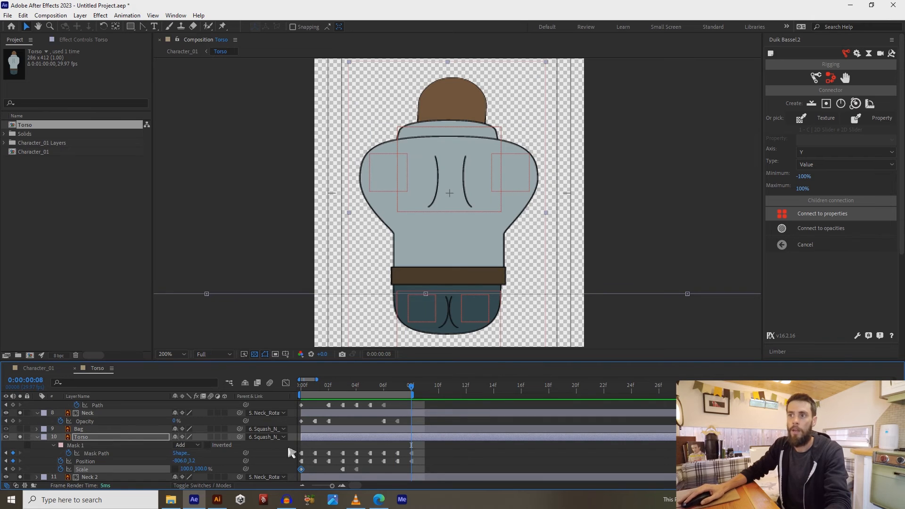
click(13, 469)
scroll(12, 449, up, 2)
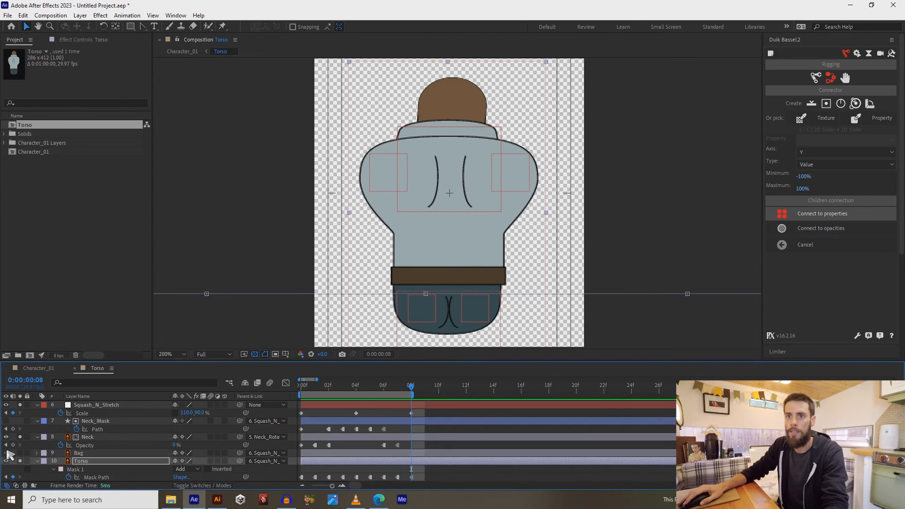
click(13, 429)
scroll(14, 438, up, 4)
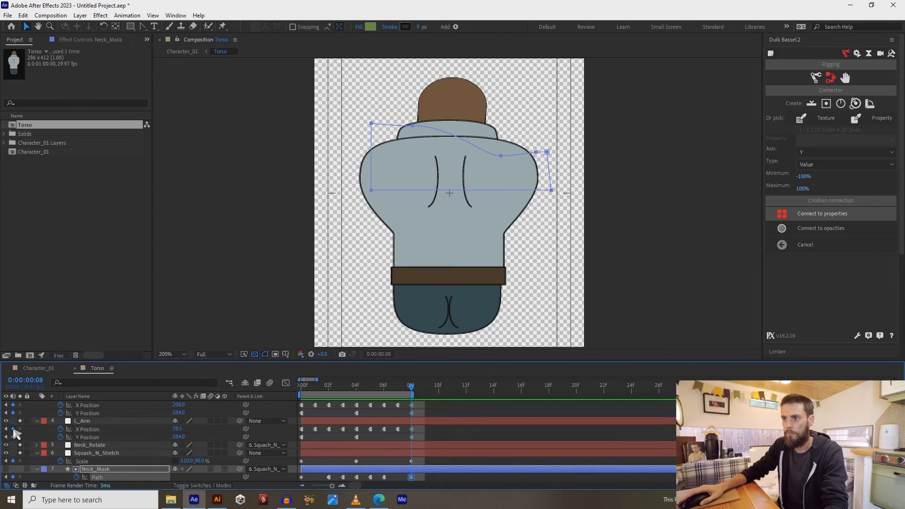
scroll(15, 433, down, 2)
scroll(80, 435, down, 2)
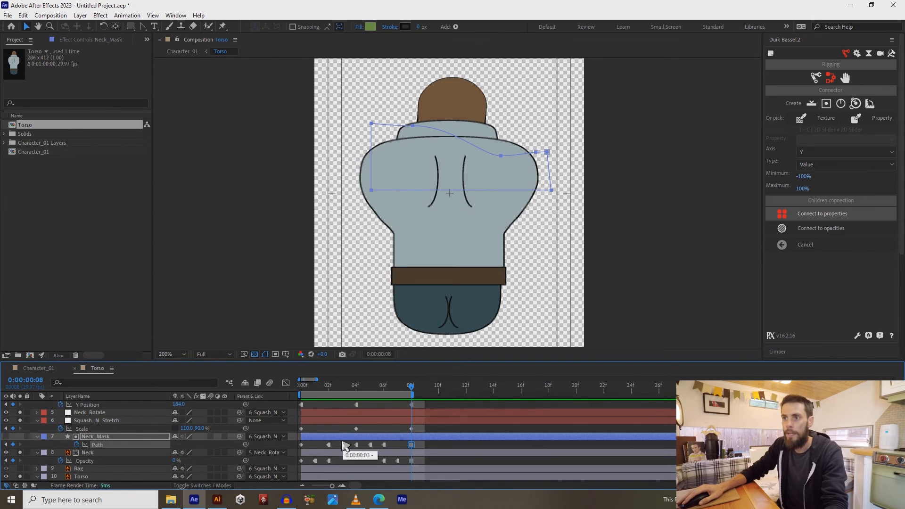
Convert the new frame 0 keyframes of Neck_Mask's Path, Neck's Opacity and Torso's Scale to hold keyframes
click(311, 451)
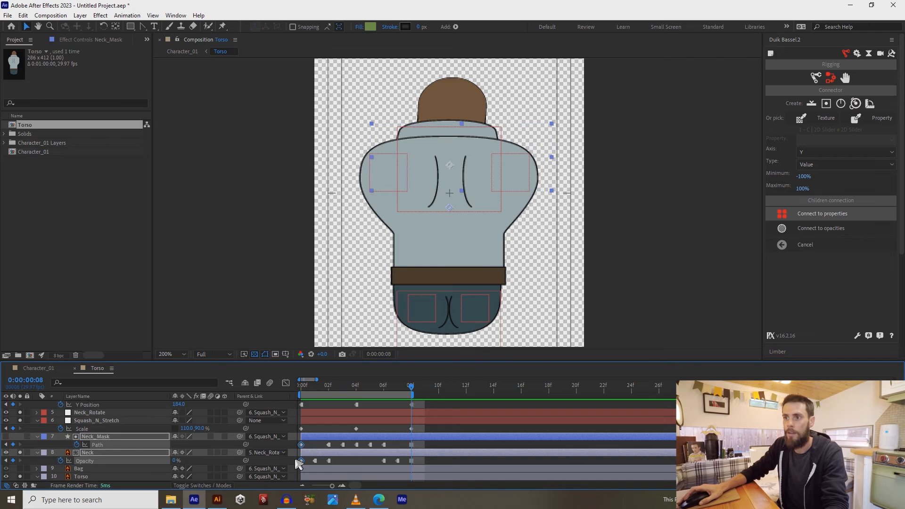
scroll(299, 462, down, 3)
click(301, 469)
right_click(302, 470)
click(327, 424)
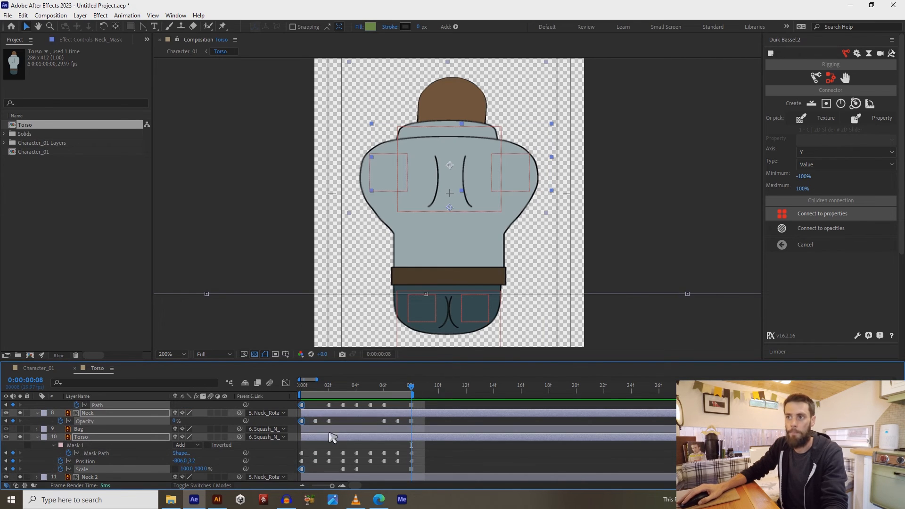
click(445, 454)
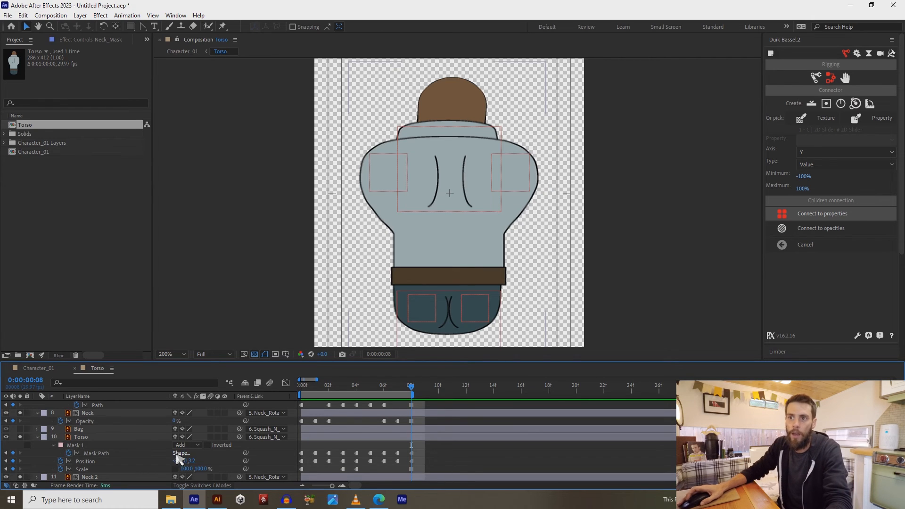
scroll(170, 447, up, 3)
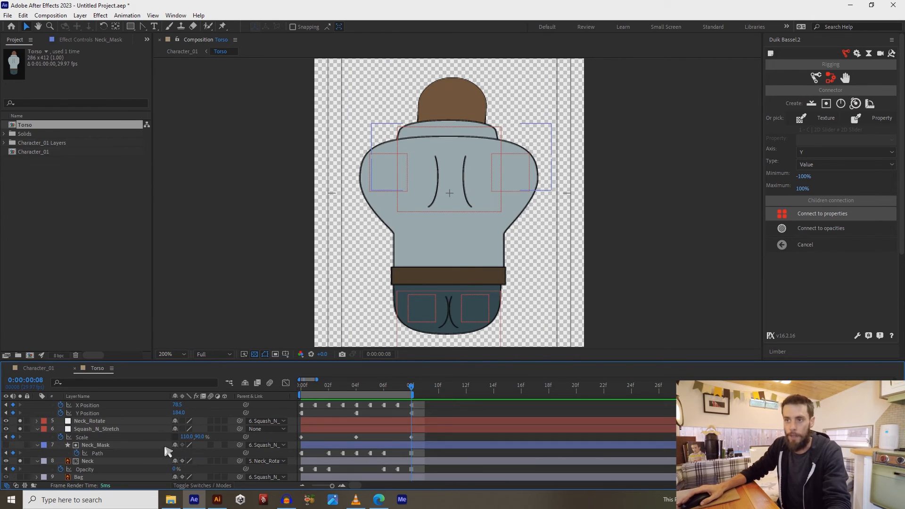
scroll(170, 448, down, 2)
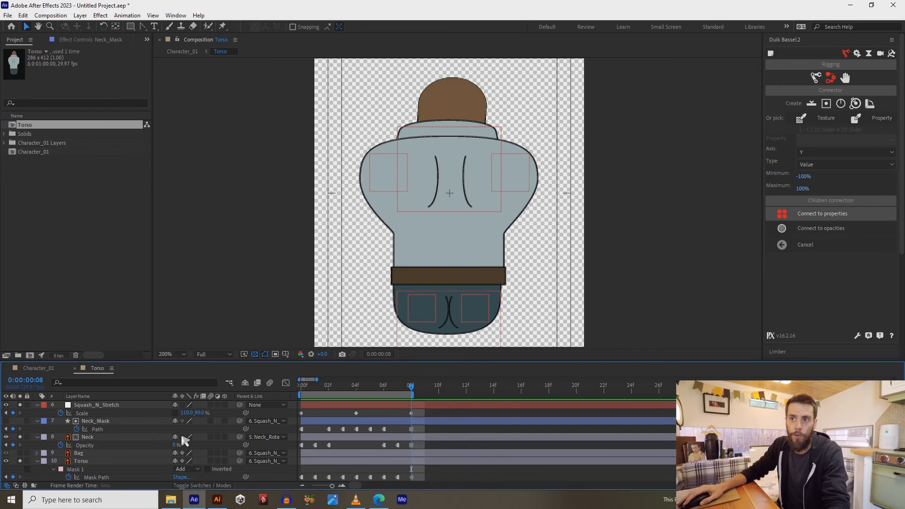
scroll(184, 441, down, 2)
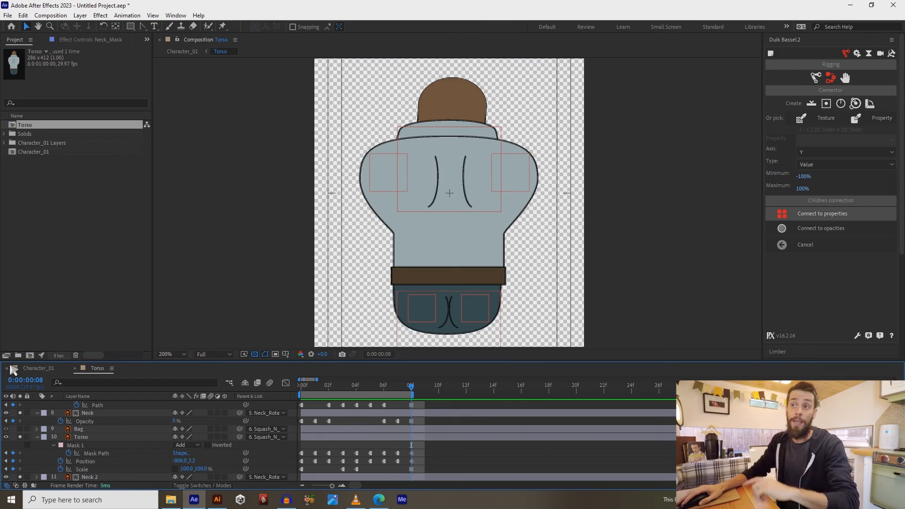
Switch to the Character_01 composition and go to frame 4 for the torso's front view
click(33, 369)
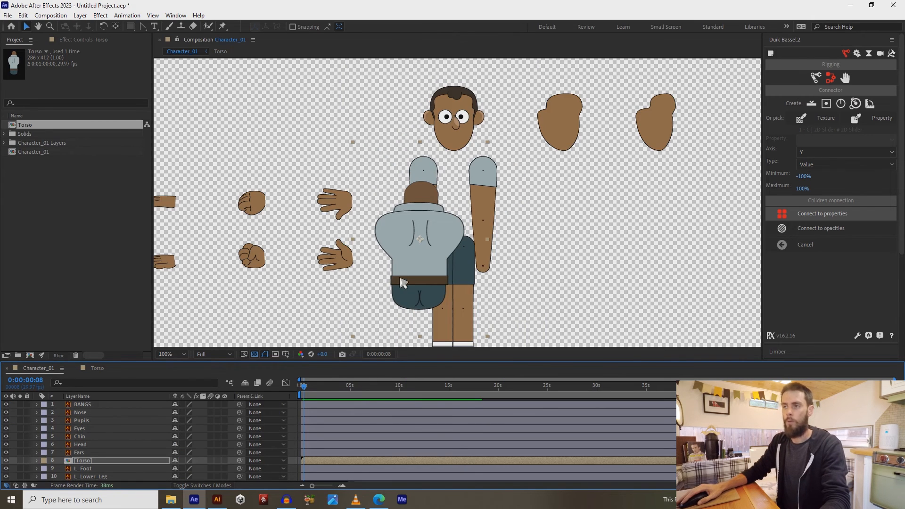
scroll(420, 260, down, 1)
drag(425, 261, 452, 264)
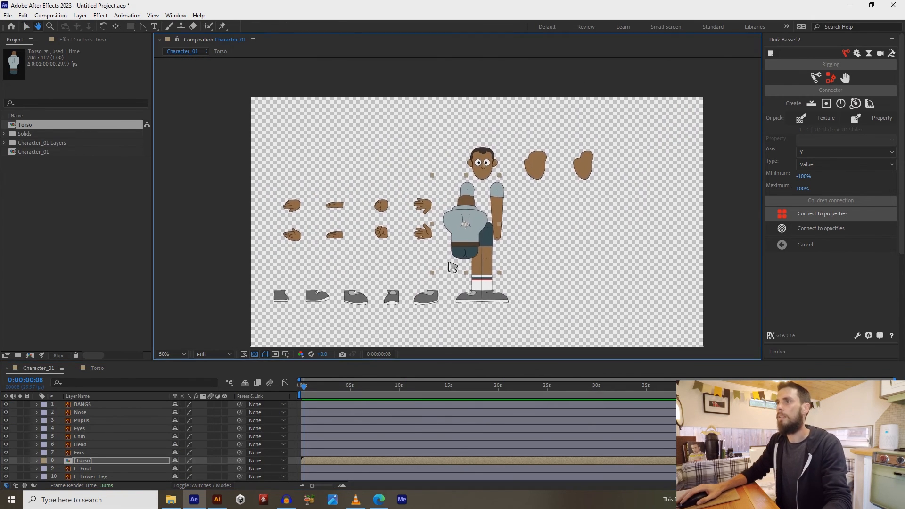
scroll(449, 259, up, 1)
mouse_move(476, 252)
mouse_down()
mouse_move(478, 230)
mouse_move(463, 247)
mouse_move(519, 257)
mouse_move(461, 234)
mouse_move(475, 238)
mouse_up()
mouse_move(301, 387)
mouse_down()
mouse_move(317, 392)
mouse_move(304, 392)
mouse_up()
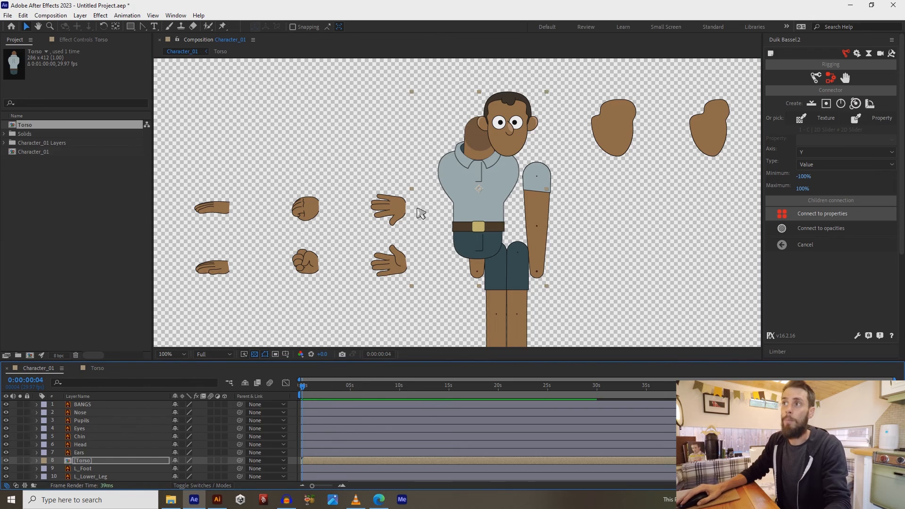
Position the Torso precomp under the head, between the arms and over the legs, and deselect it
drag(464, 181, 463, 216)
scroll(491, 212, down, 1)
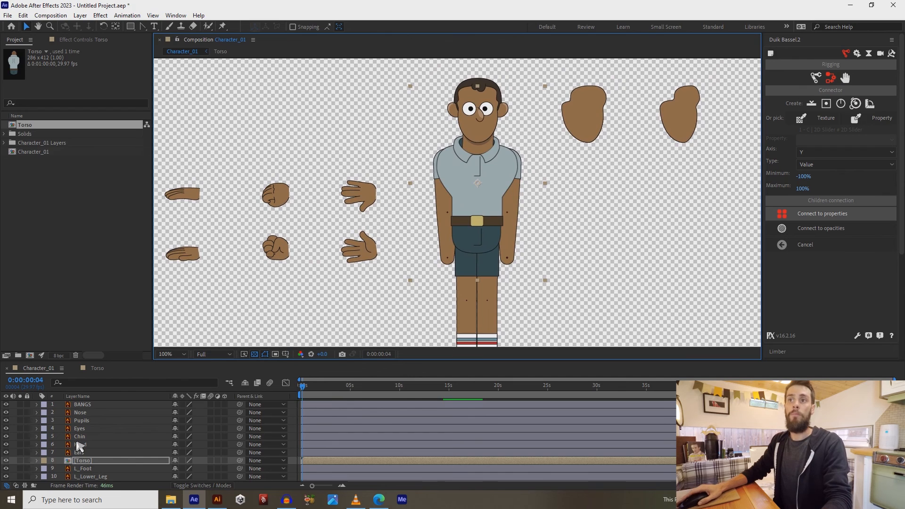
scroll(204, 284, down, 3)
click(203, 283)
scroll(408, 224, up, 3)
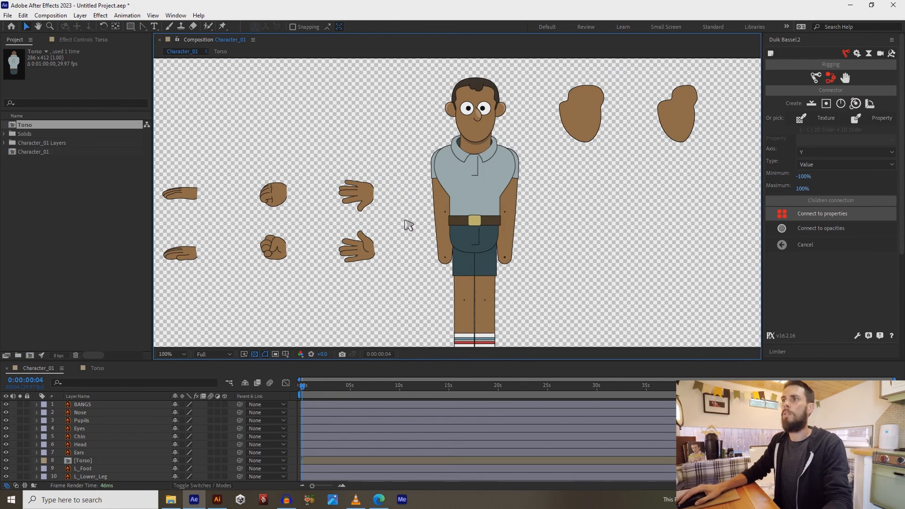
drag(416, 200, 379, 180)
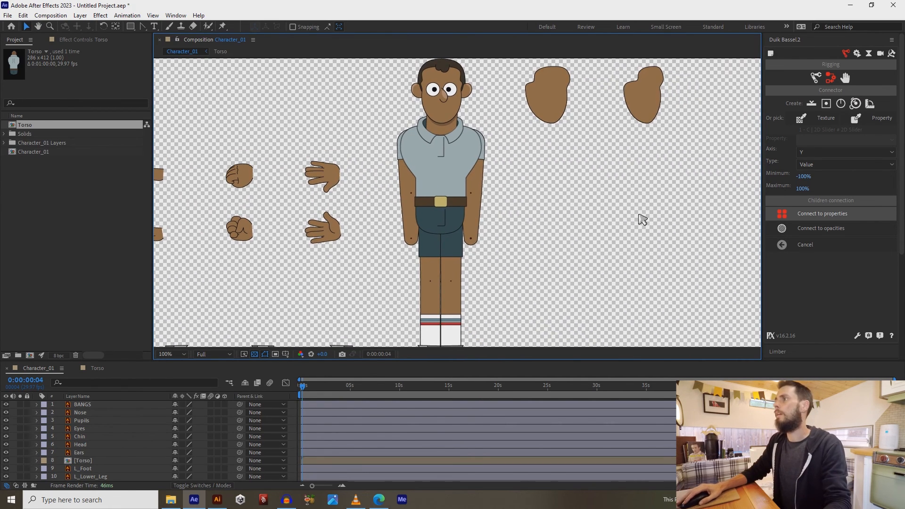
Leave Duik's Connector setup and return to its Links & constraints tools
click(786, 43)
click(786, 42)
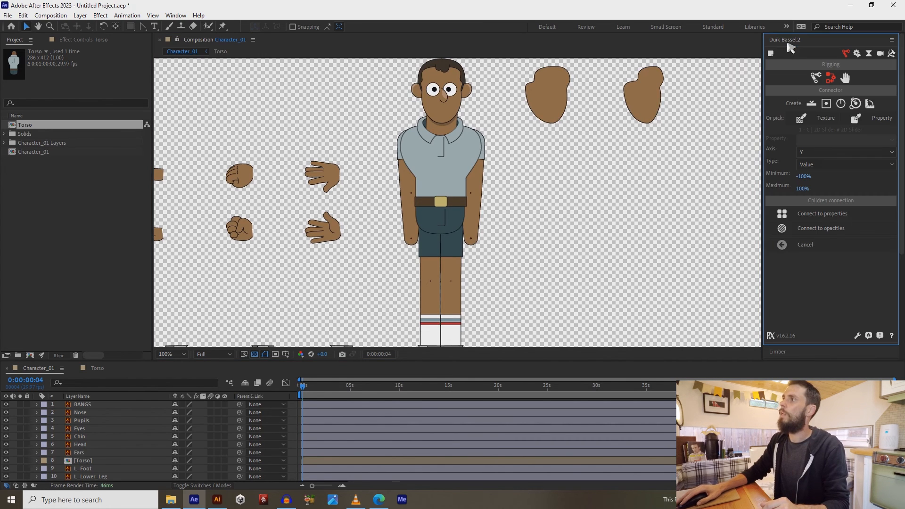
click(831, 79)
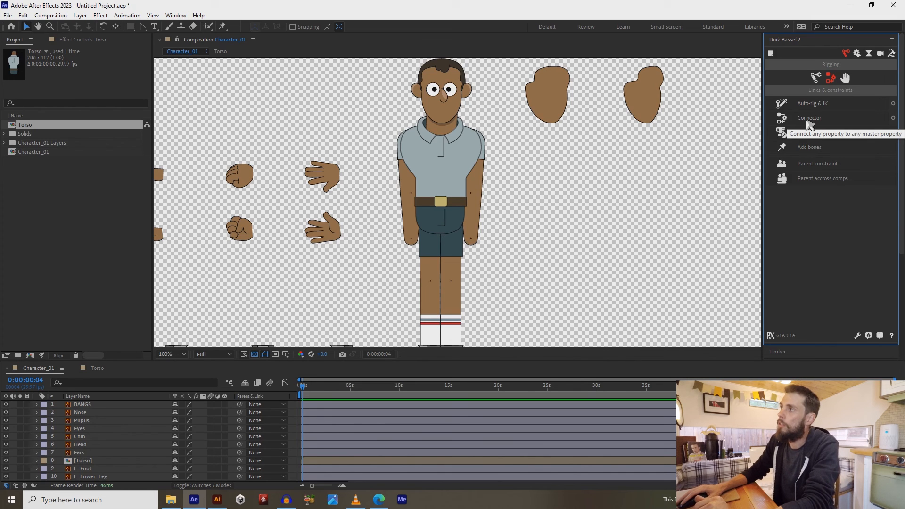
Create a 2D slider with Duik's Connector and move its CBG | 2D Slider background into the empty space beside the character's hips
click(893, 118)
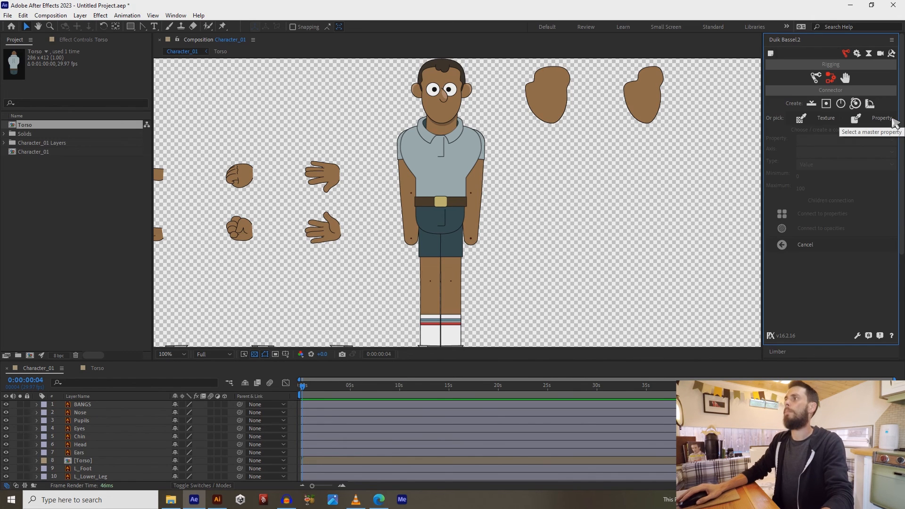
click(826, 103)
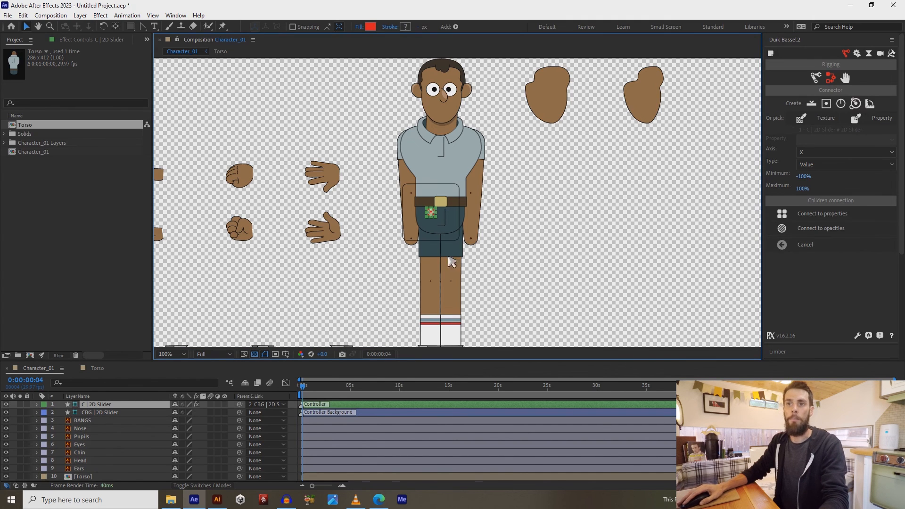
click(148, 412)
drag(430, 226, 390, 188)
key(period)
key(period)
key(comma)
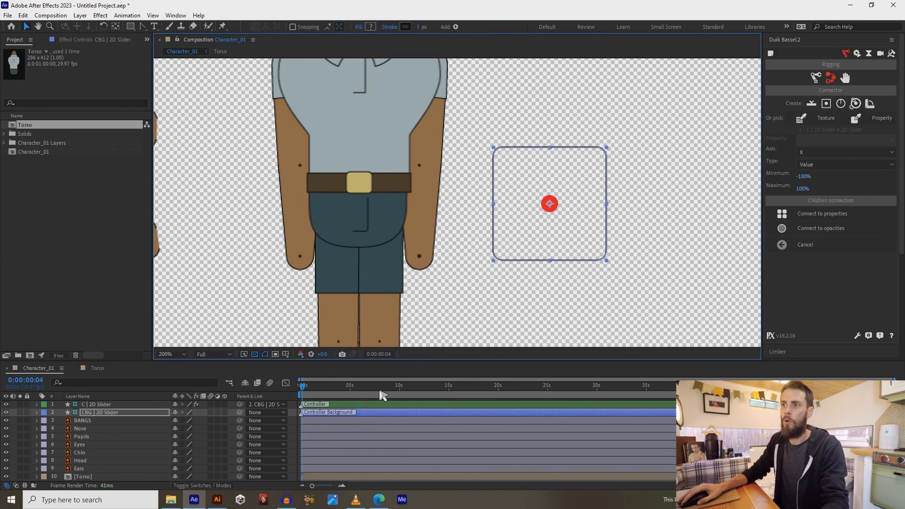
Test the 2D slider's handle inside its box and leave the C | 2D Slider layer selected
click(375, 405)
mouse_move(551, 204)
mouse_down()
mouse_move(564, 207)
mouse_move(521, 188)
mouse_move(580, 228)
mouse_move(556, 184)
mouse_move(553, 204)
mouse_up()
drag(436, 244, 464, 273)
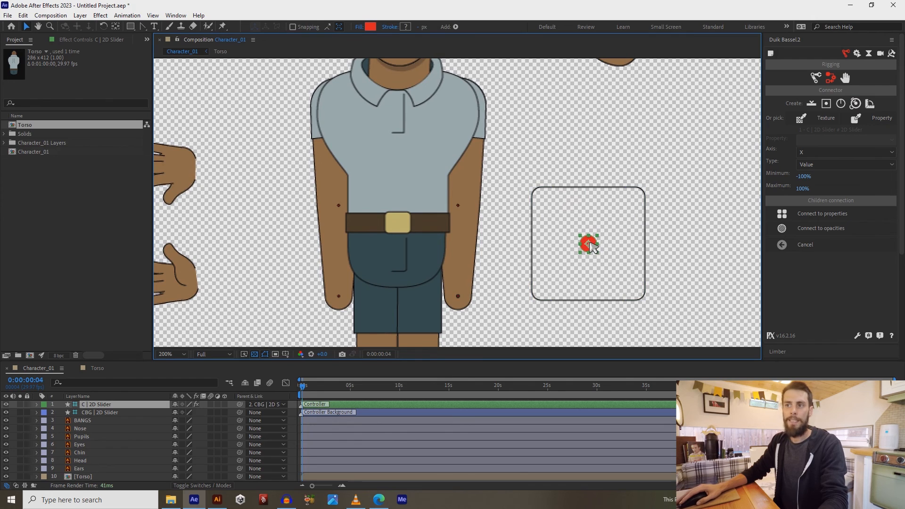
click(103, 413)
click(106, 404)
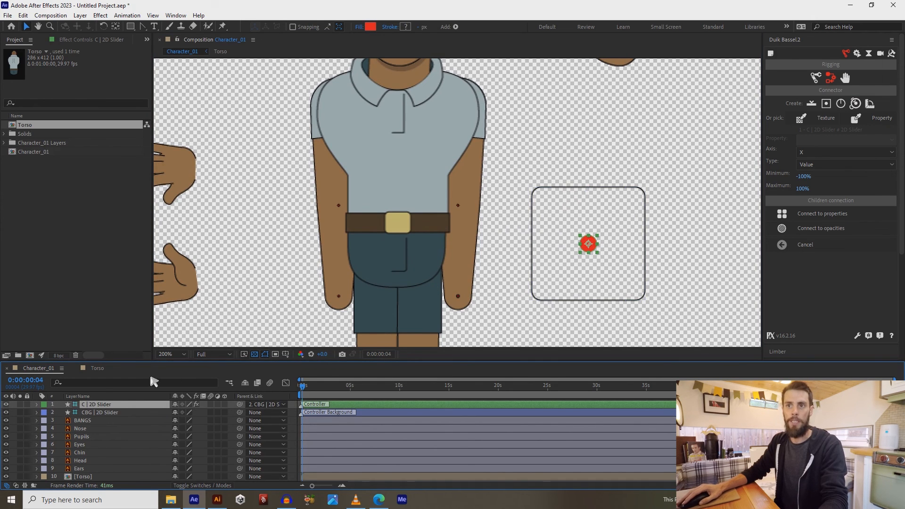
In the Torso composition, select all keyframes except Squash_N_Stretch's Scale and the Y Position of R_Arm and L_Arm
click(100, 370)
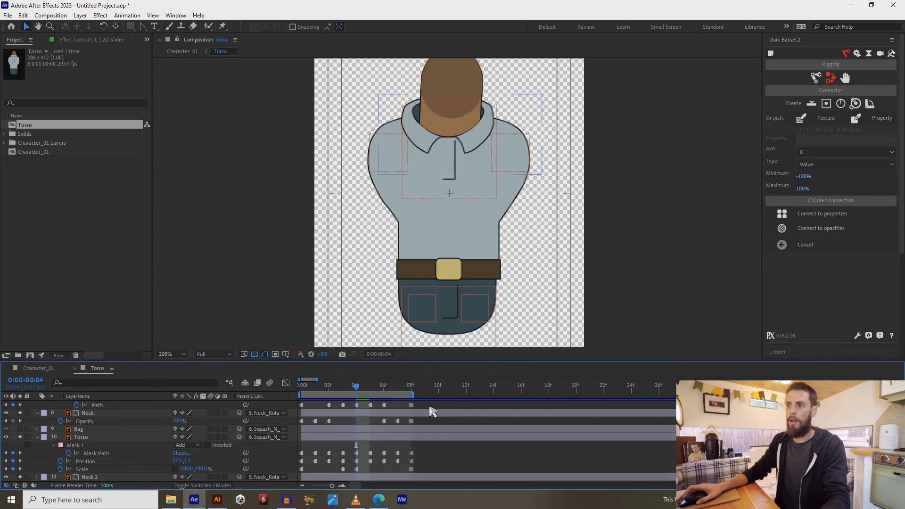
drag(428, 412, 297, 500)
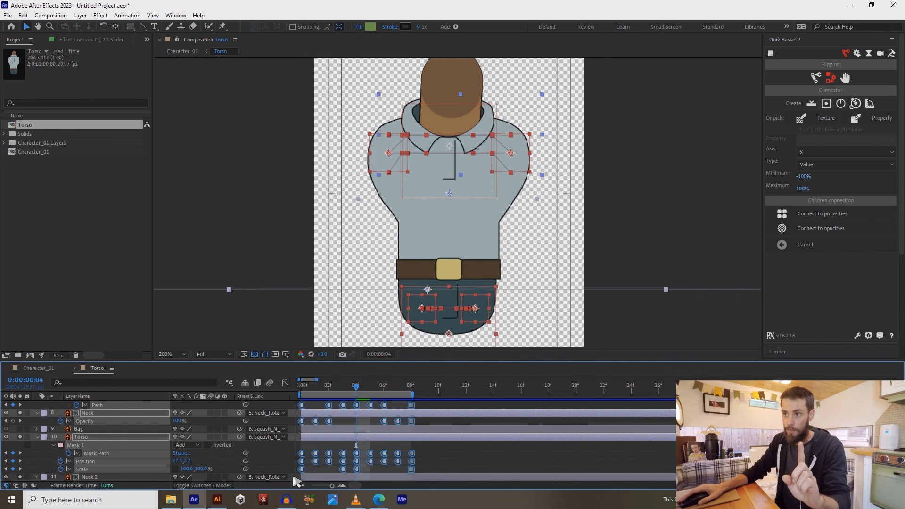
scroll(296, 481, up, 2)
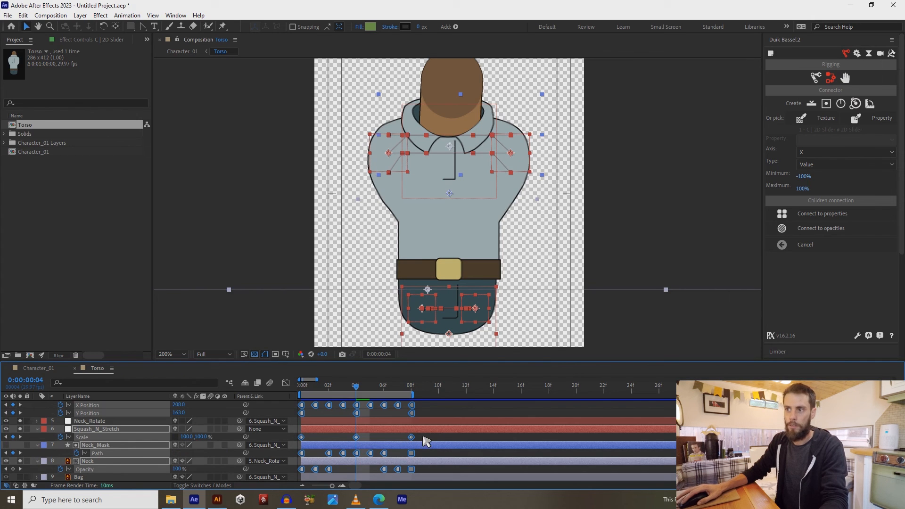
drag(423, 437, 296, 441)
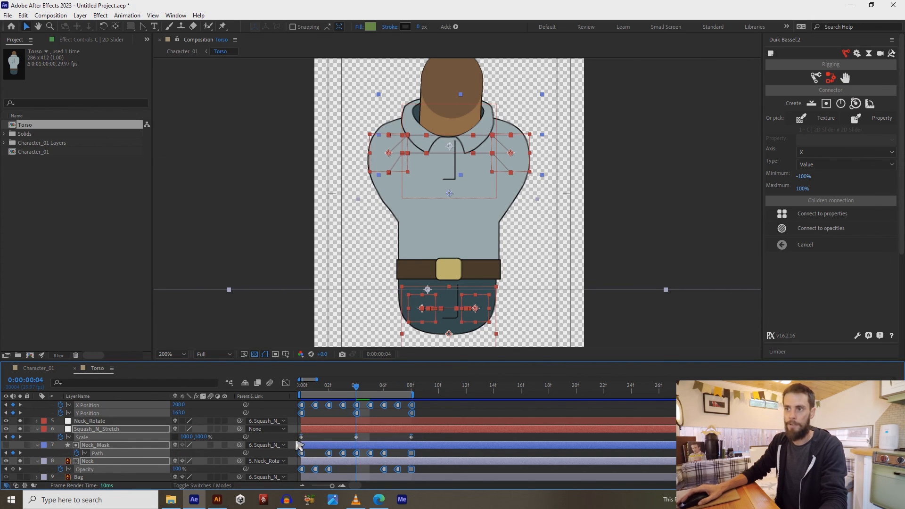
scroll(260, 467, up, 2)
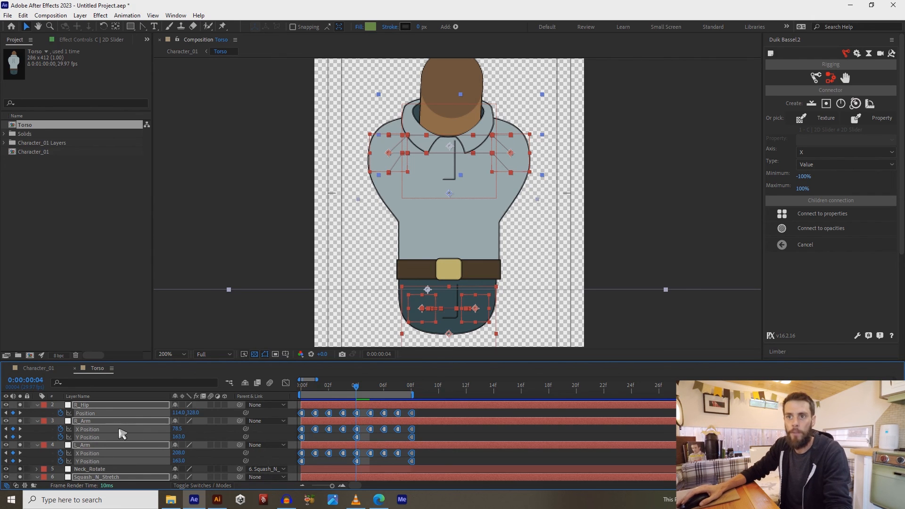
drag(425, 461, 298, 464)
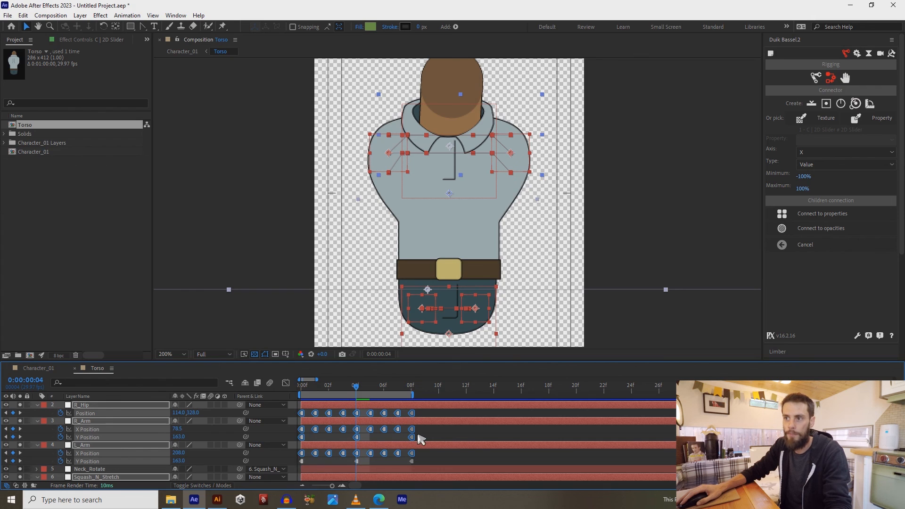
drag(419, 434, 306, 449)
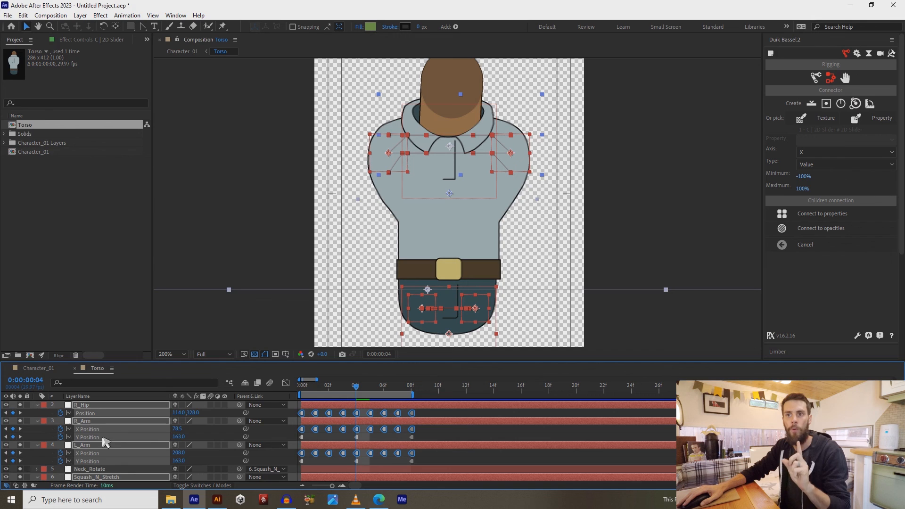
scroll(103, 466, down, 2)
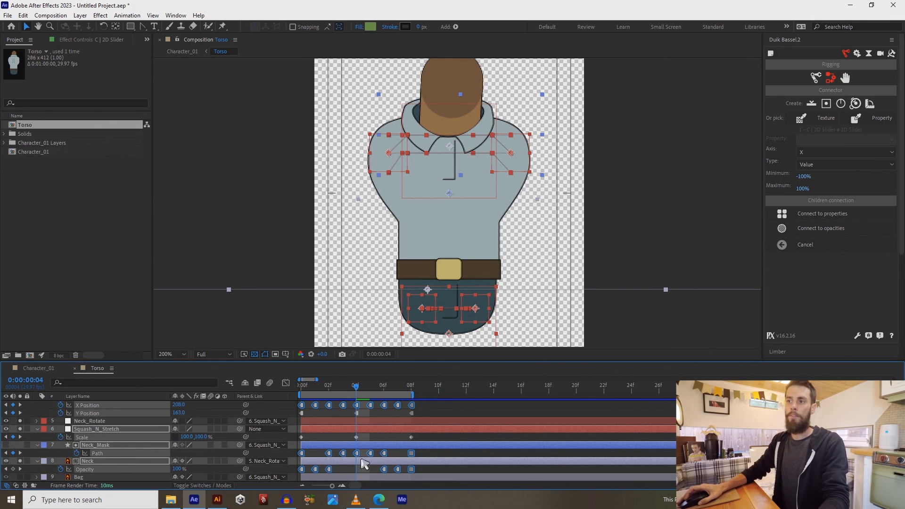
scroll(401, 462, down, 2)
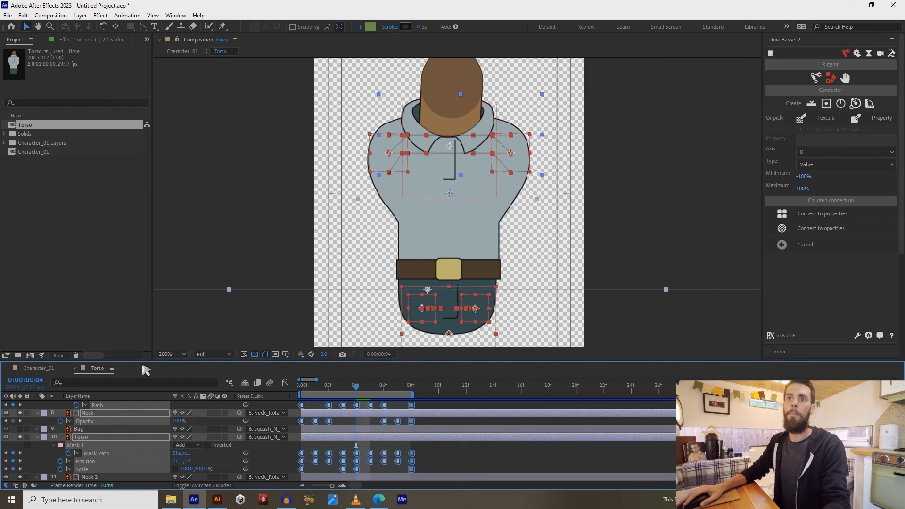
Connect the selected Torso properties to the 2D slider's X axis from -100% to 100%, and test the turn in Character_01
click(40, 369)
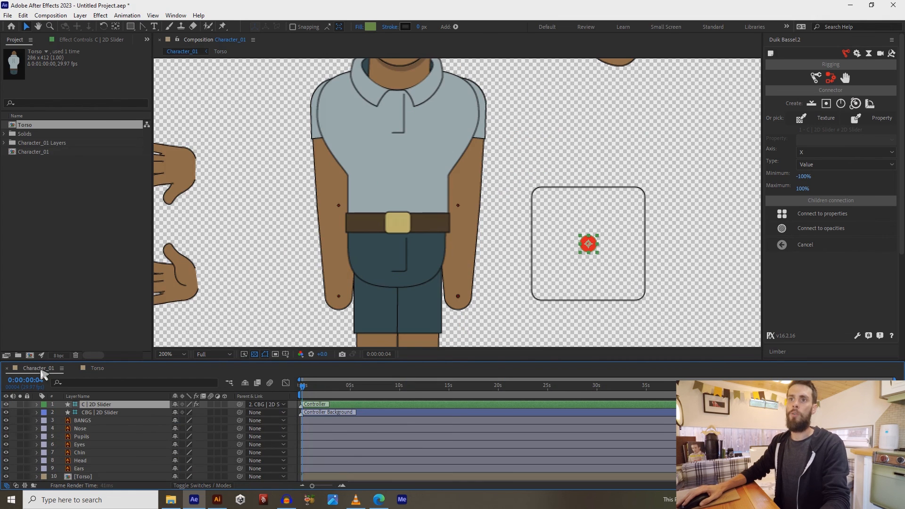
click(98, 369)
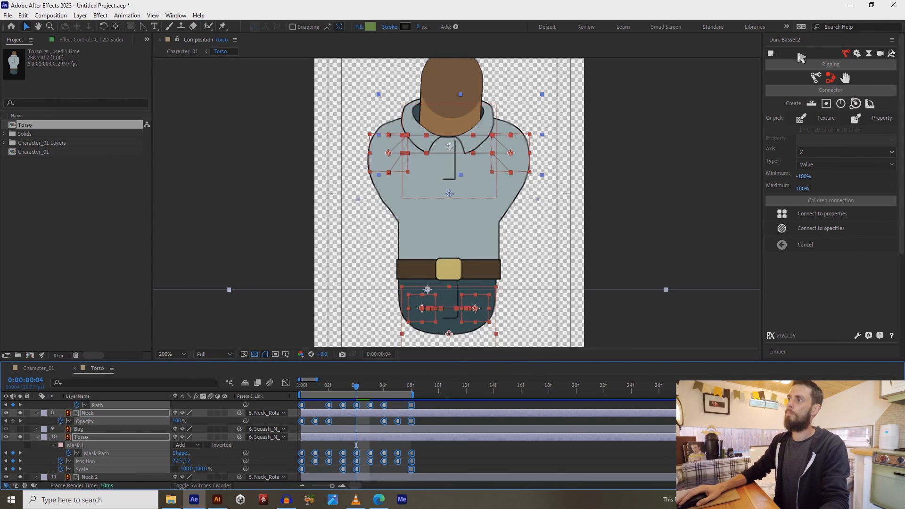
click(778, 215)
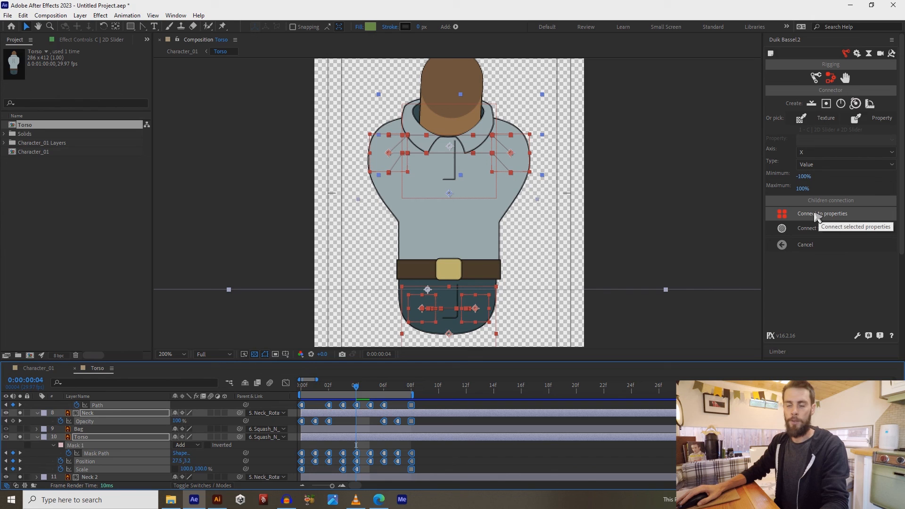
click(816, 217)
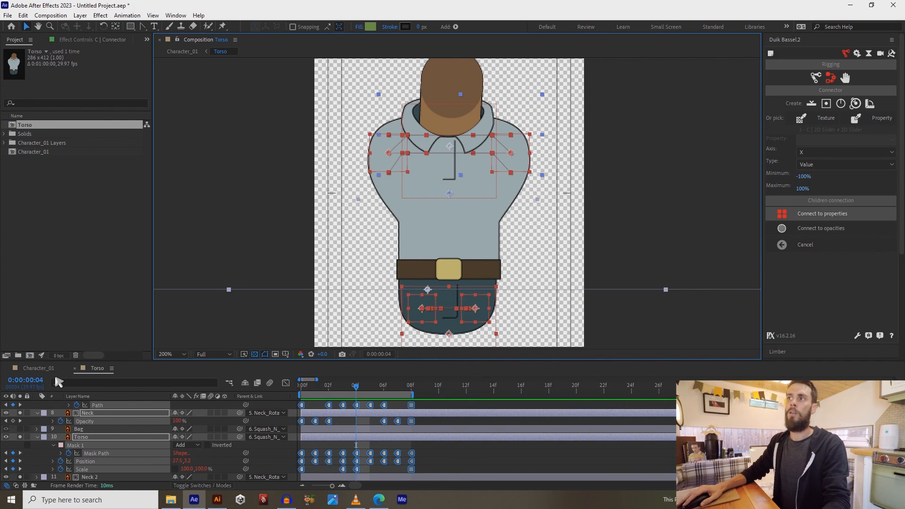
click(39, 368)
mouse_move(588, 245)
mouse_down()
mouse_move(645, 241)
mouse_move(515, 242)
mouse_move(598, 244)
mouse_up()
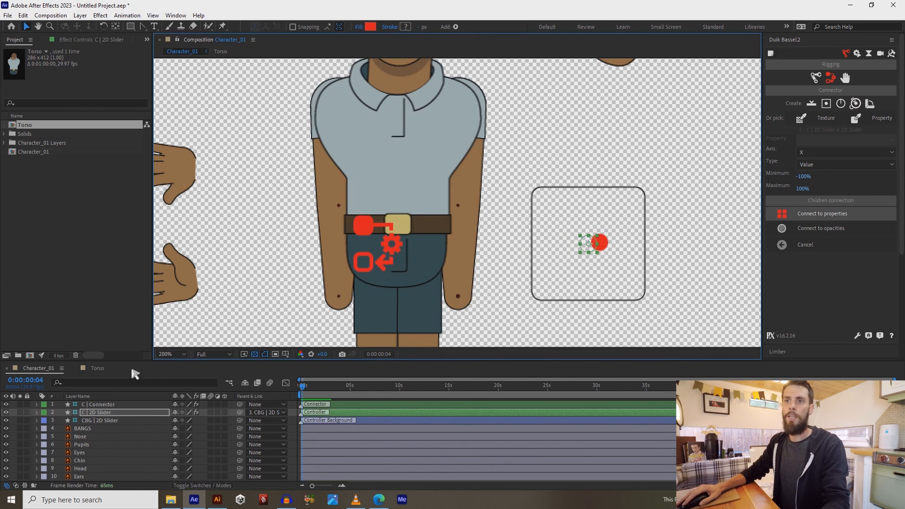
Connect the Y Position of R_Arm and L_Arm and Squash_N_Stretch's Scale in Torso to the slider's Y axis from -100% to 100%
click(97, 368)
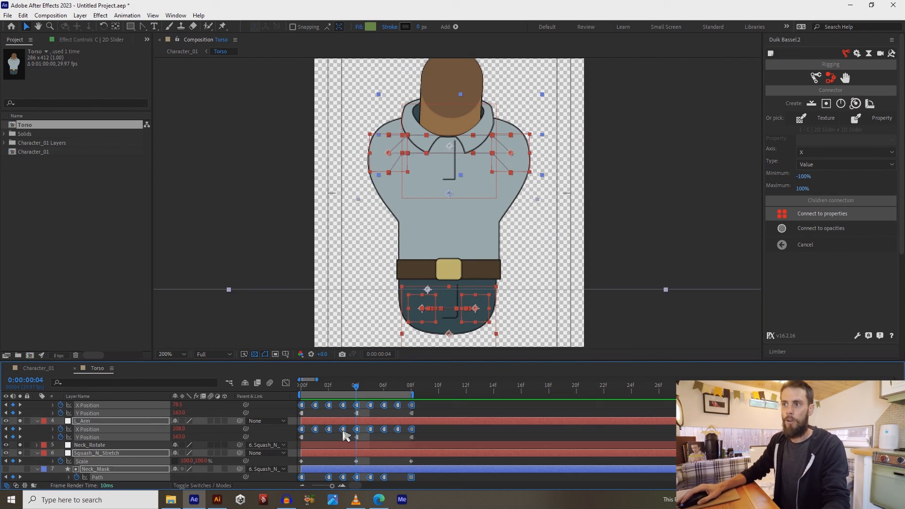
drag(418, 409, 290, 412)
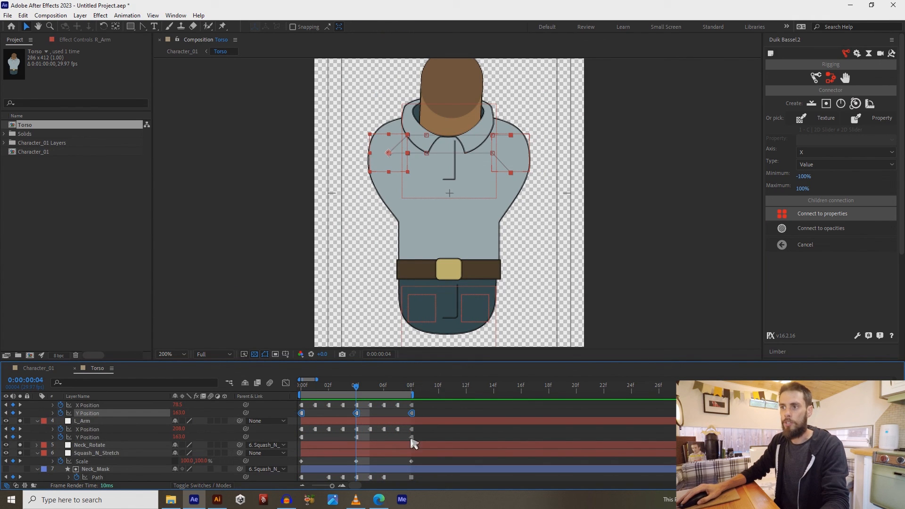
drag(419, 437, 293, 439)
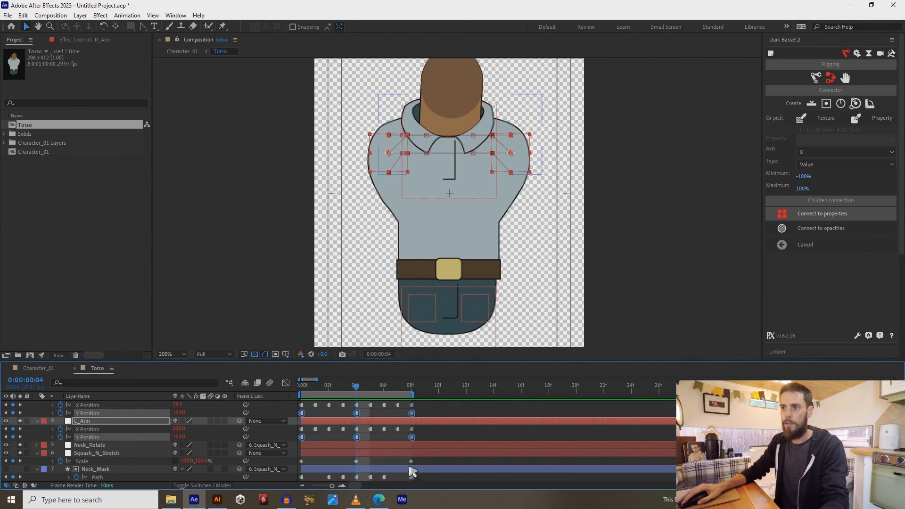
drag(418, 459, 295, 467)
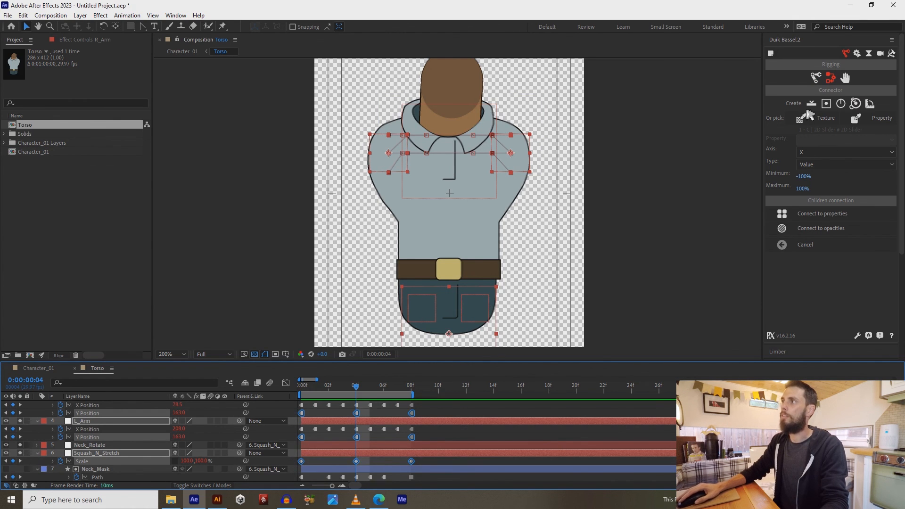
click(807, 153)
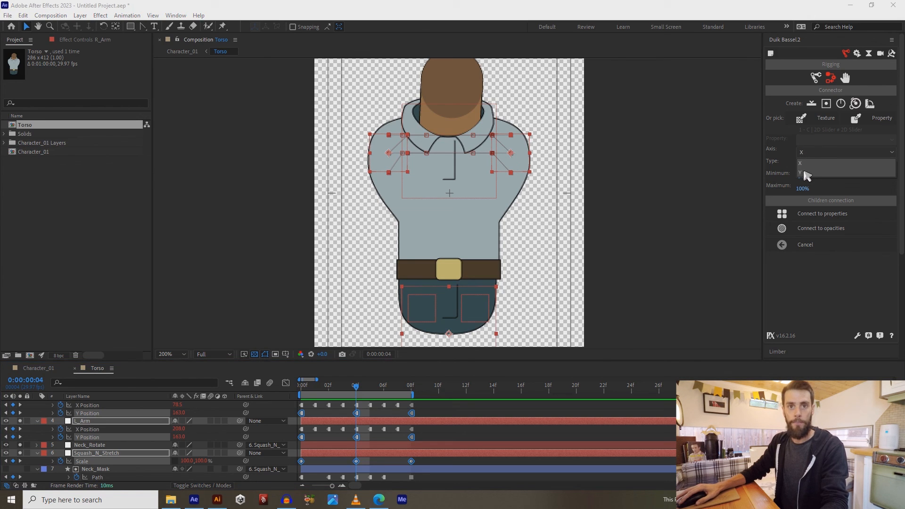
click(806, 173)
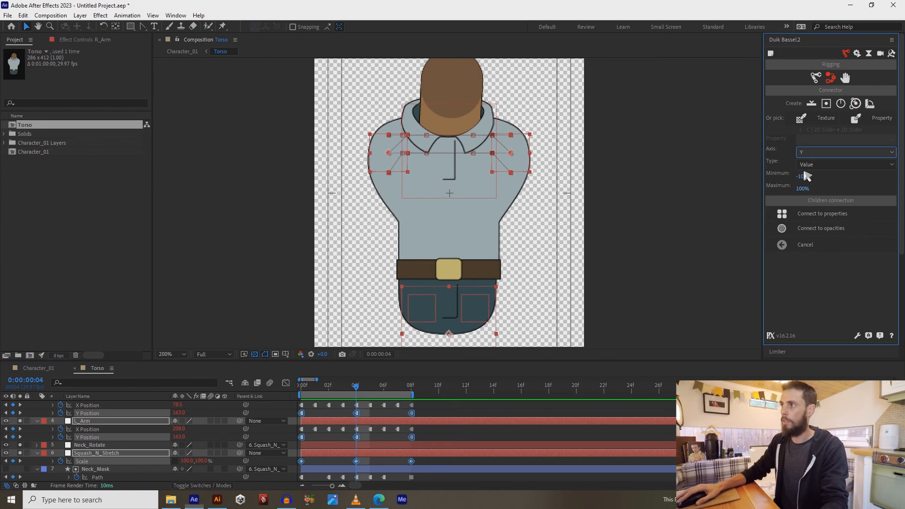
click(817, 219)
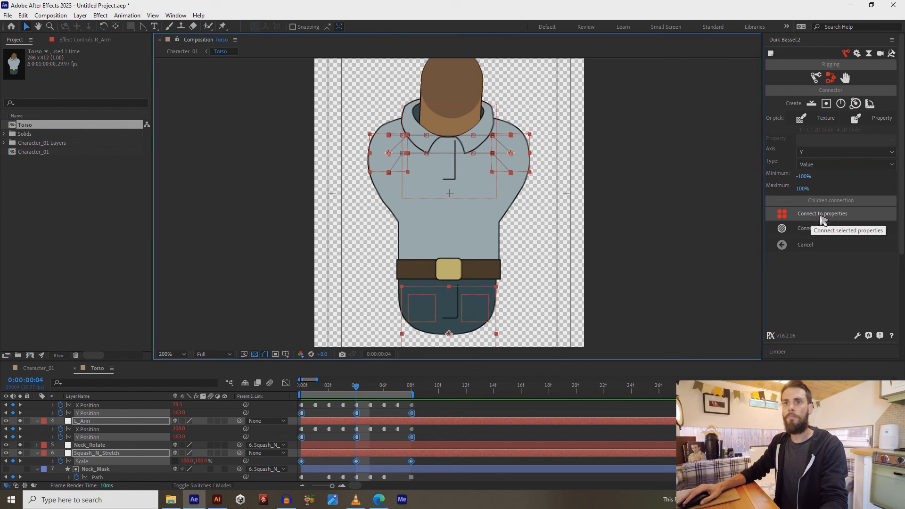
Move the 2D slider's handle around its box in Character_01 to test the torso's turn and squash and stretch
click(45, 371)
drag(545, 259, 611, 259)
key(v)
mouse_move(616, 255)
mouse_down()
mouse_move(616, 226)
mouse_move(616, 275)
mouse_move(674, 255)
mouse_move(673, 246)
mouse_move(591, 239)
mouse_move(555, 251)
mouse_move(588, 269)
mouse_move(632, 263)
mouse_move(612, 252)
mouse_up()
scroll(504, 254, down, 2)
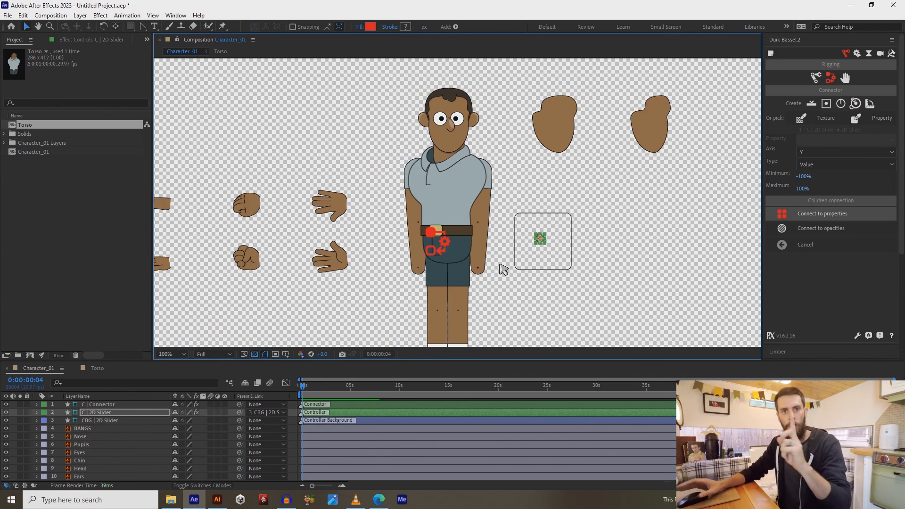